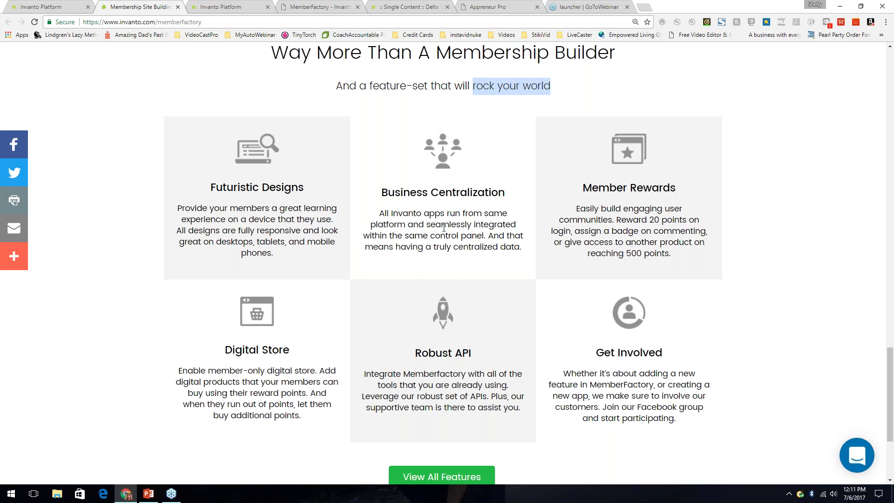
# - Open the MemberFactory tutorial on Step 1: Enter Site Details and examine its Site Information form
pyautogui.scroll(2, 443, 227)
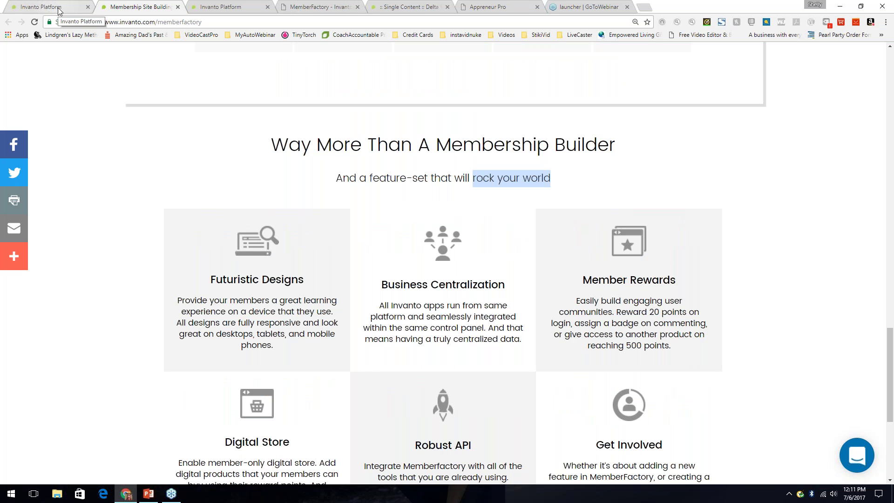
pyautogui.click(59, 11)
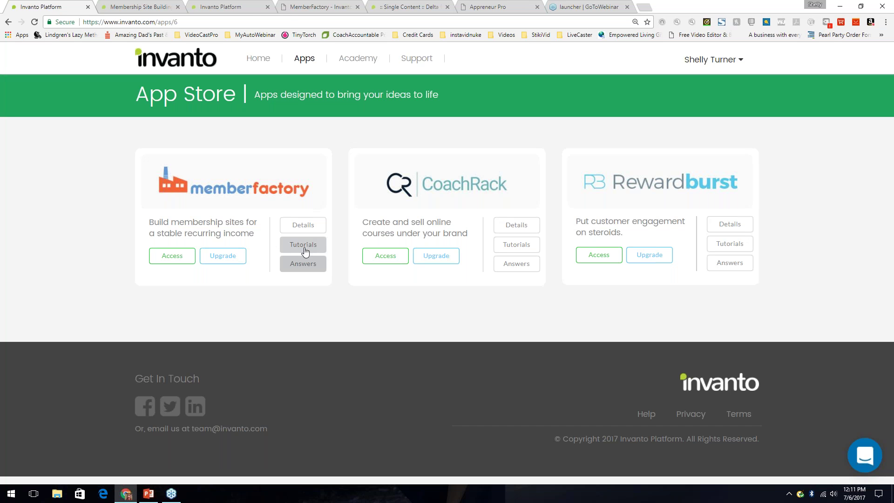
pyautogui.click(242, 7)
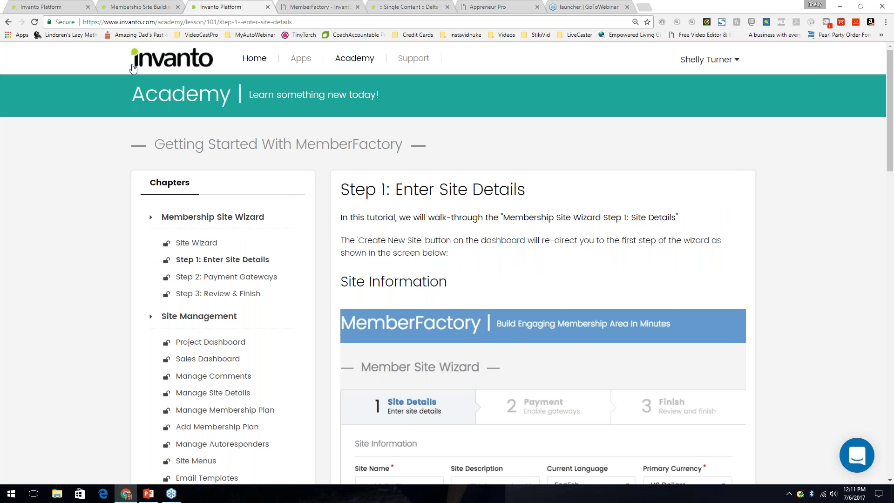
pyautogui.scroll(-1, 507, 284)
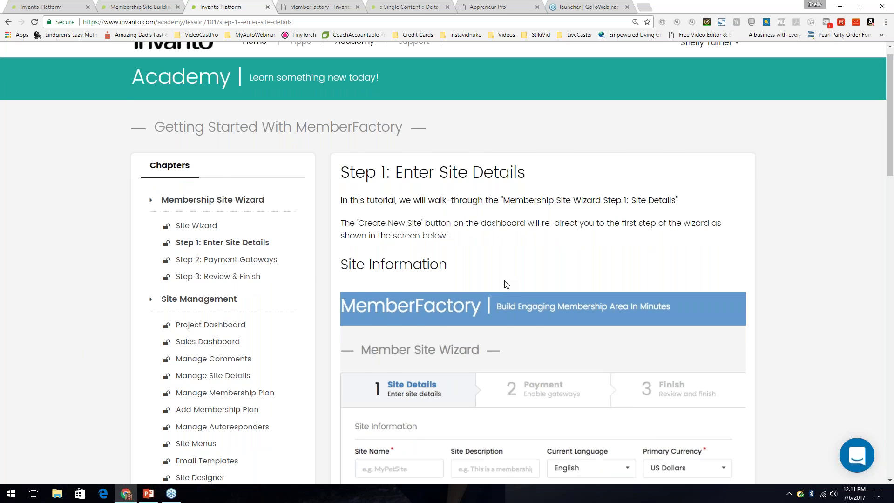
pyautogui.scroll(-2, 507, 284)
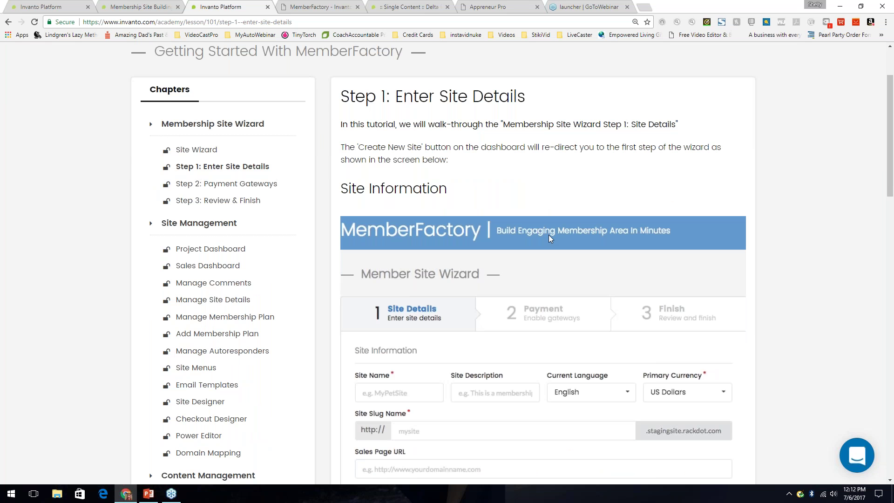
pyautogui.scroll(-1, 566, 279)
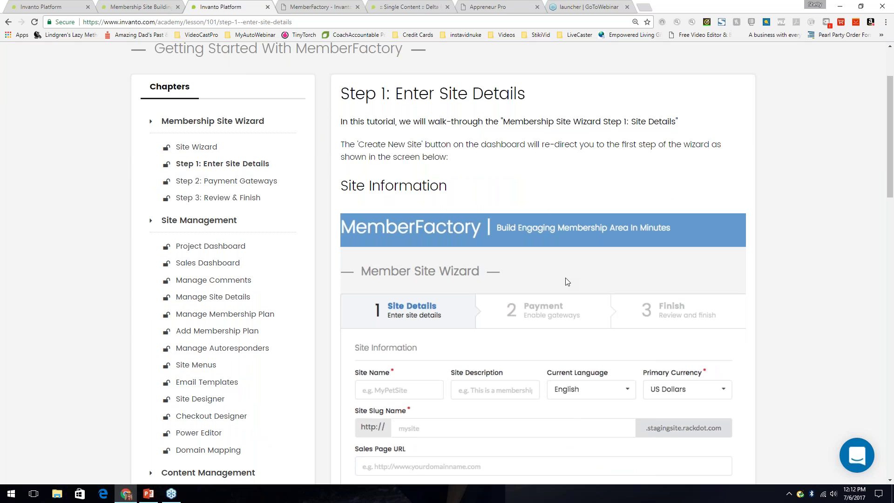
pyautogui.scroll(-1, 567, 281)
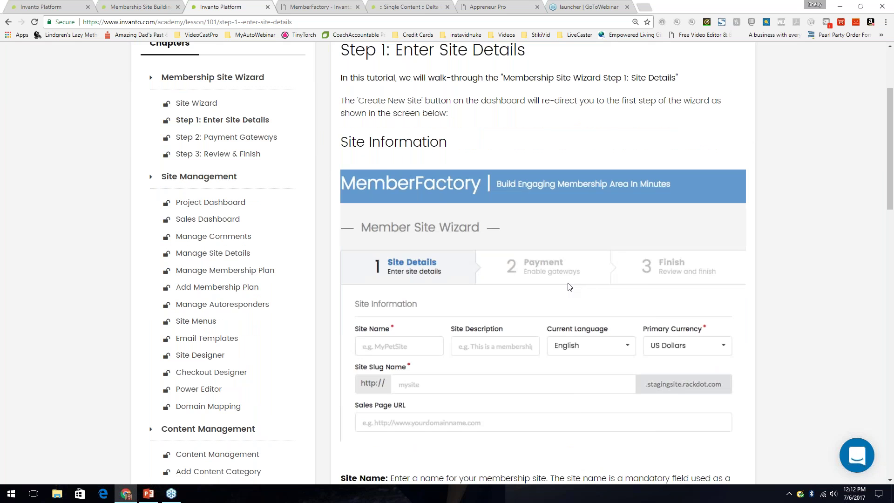
pyautogui.scroll(-2, 569, 287)
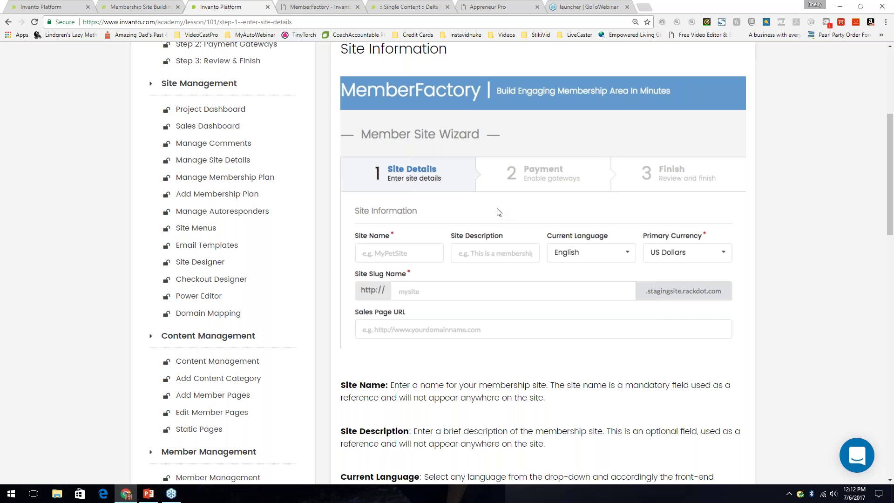
pyautogui.scroll(-1, 528, 325)
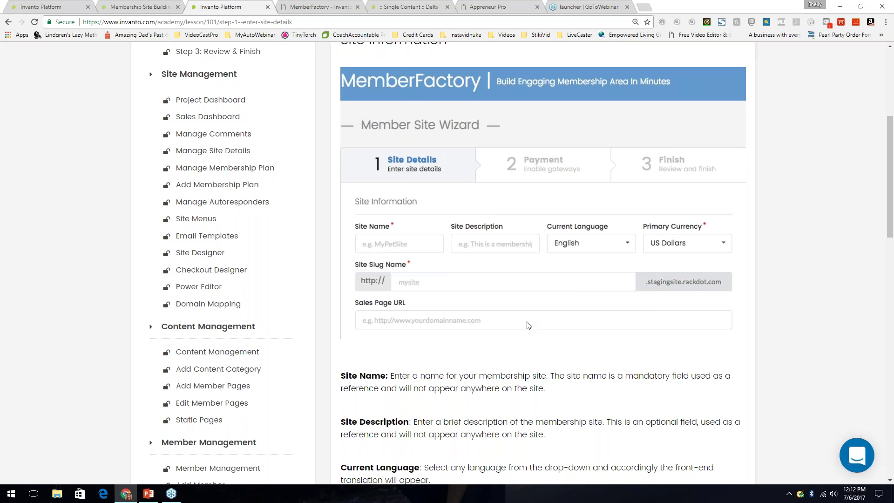
pyautogui.scroll(-2, 529, 325)
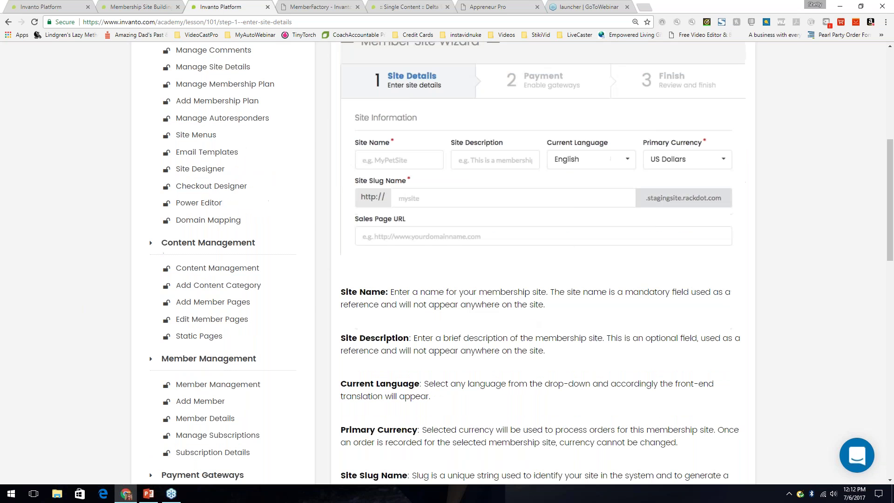
# - Read the tutorial's explanations of the site fields, starting at Site Name, and of the Site Settings options
pyautogui.moveTo(341, 292); pyautogui.dragTo(386, 292)
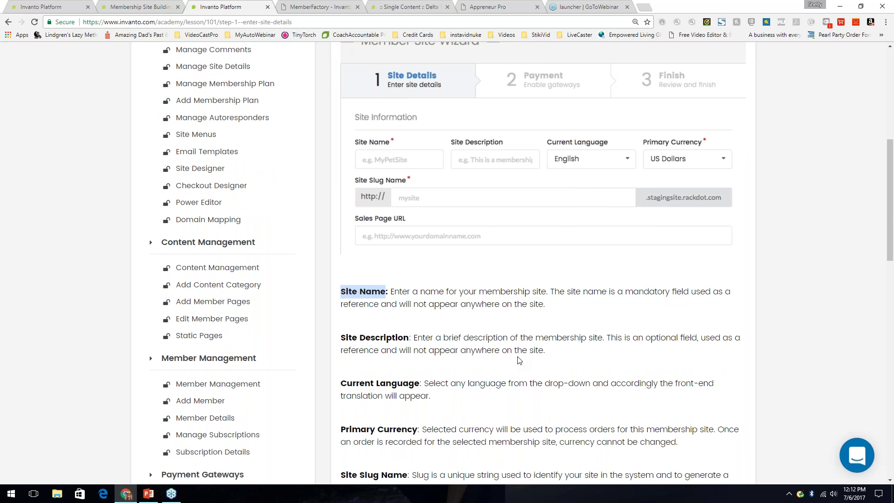
pyautogui.scroll(-6, 519, 360)
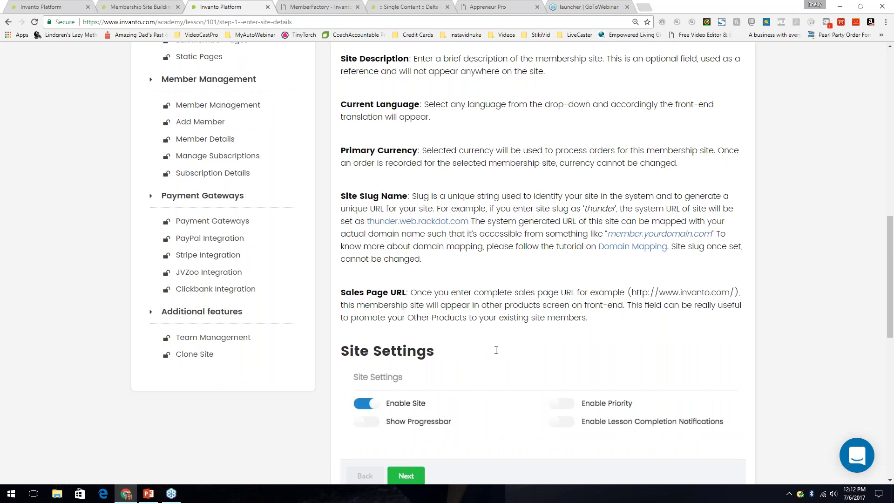
pyautogui.scroll(-3, 496, 350)
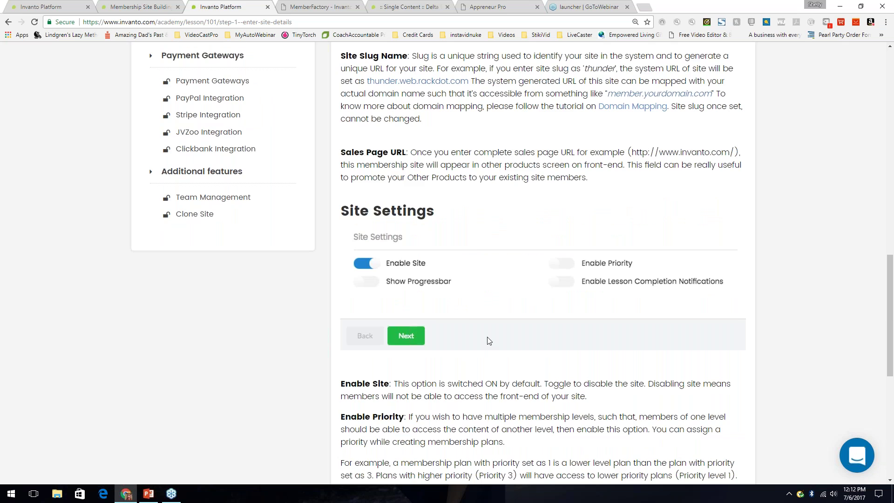
pyautogui.scroll(-5, 489, 340)
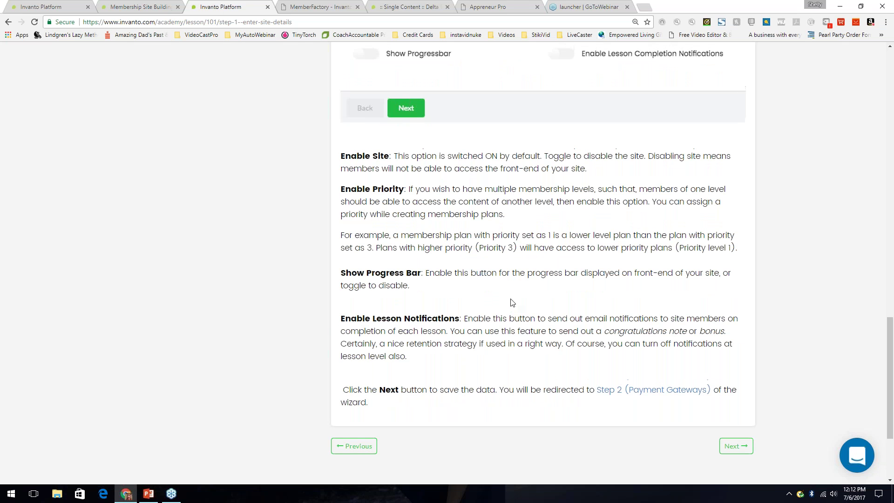
pyautogui.scroll(10, 512, 303)
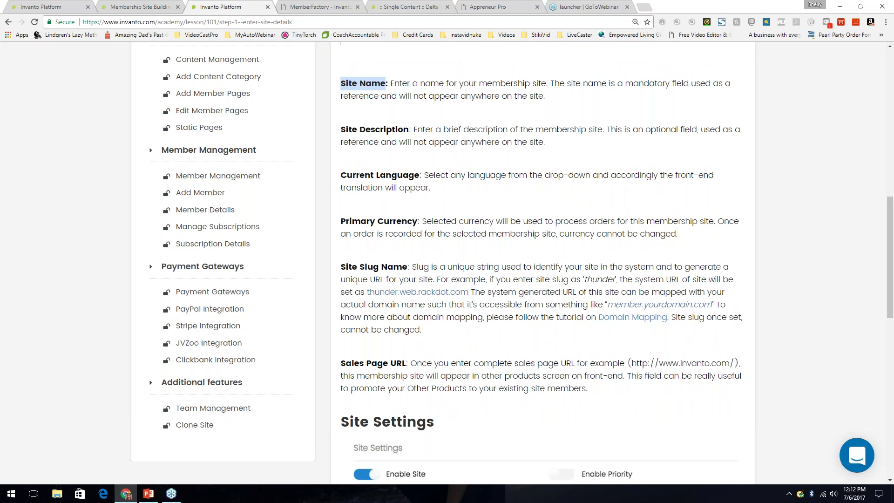
pyautogui.scroll(10, 509, 320)
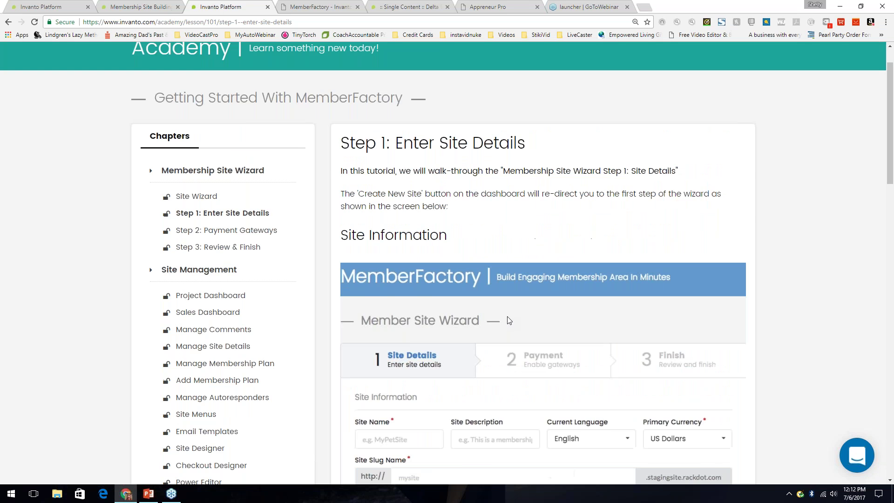
pyautogui.scroll(1, 509, 321)
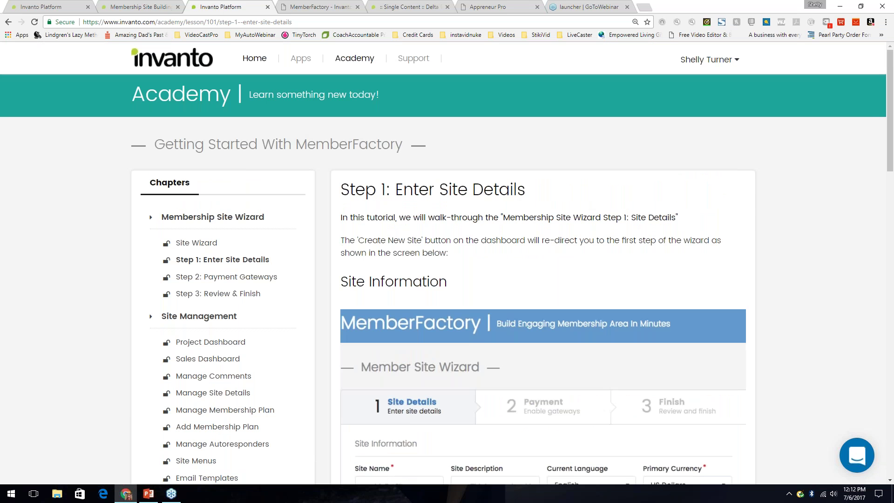
# - View the MemberFactory community forum from the App Store's answers option and look through its topics
pyautogui.click(49, 6)
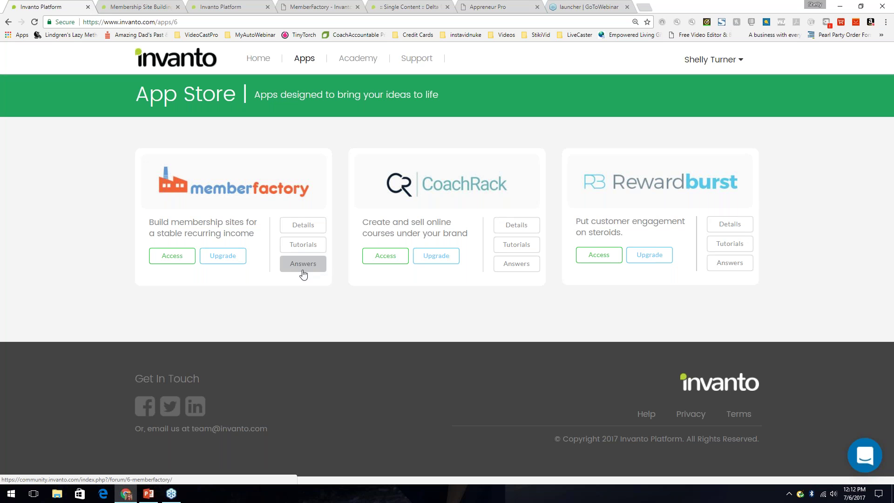
pyautogui.click(320, 5)
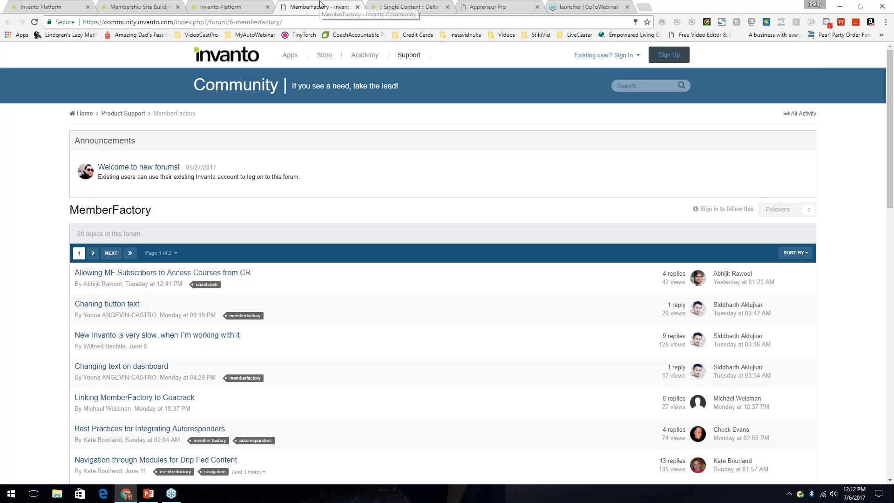
pyautogui.scroll(-1, 351, 312)
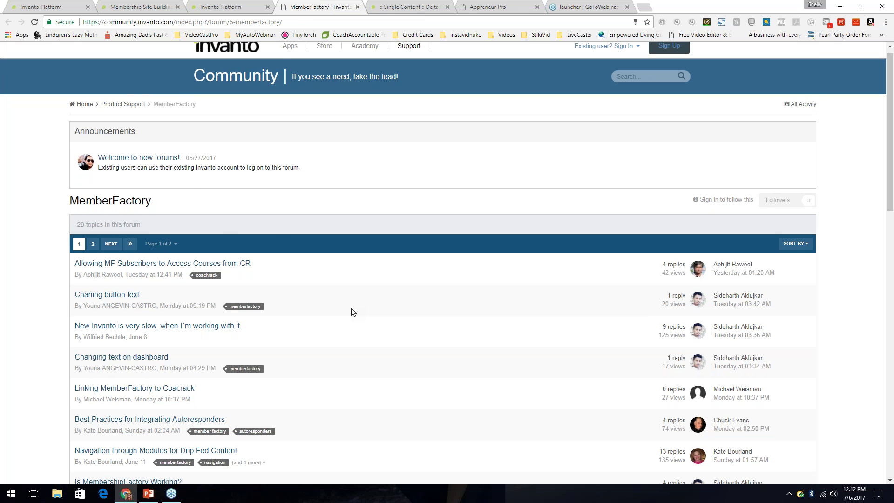
pyautogui.scroll(-3, 351, 312)
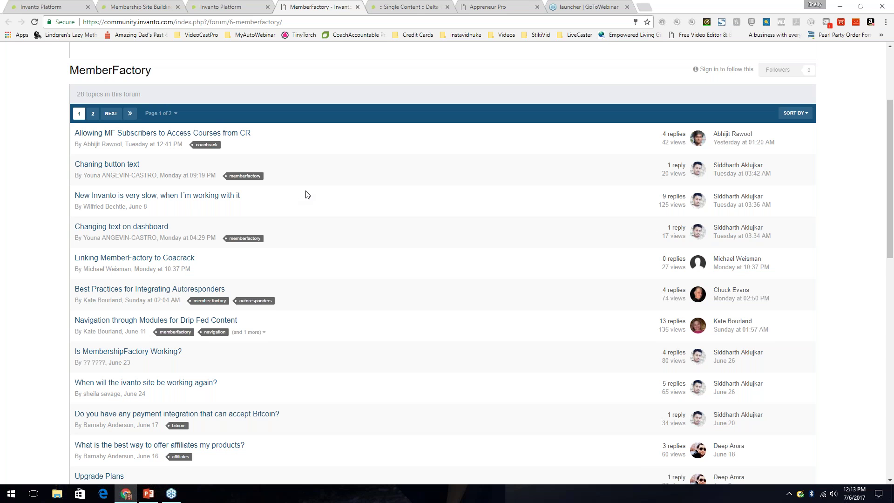
pyautogui.scroll(1, 359, 195)
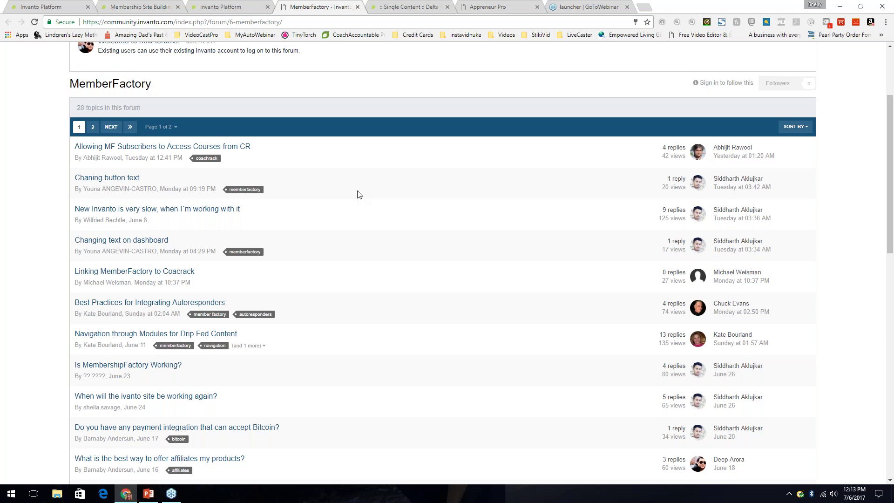
pyautogui.scroll(5, 359, 195)
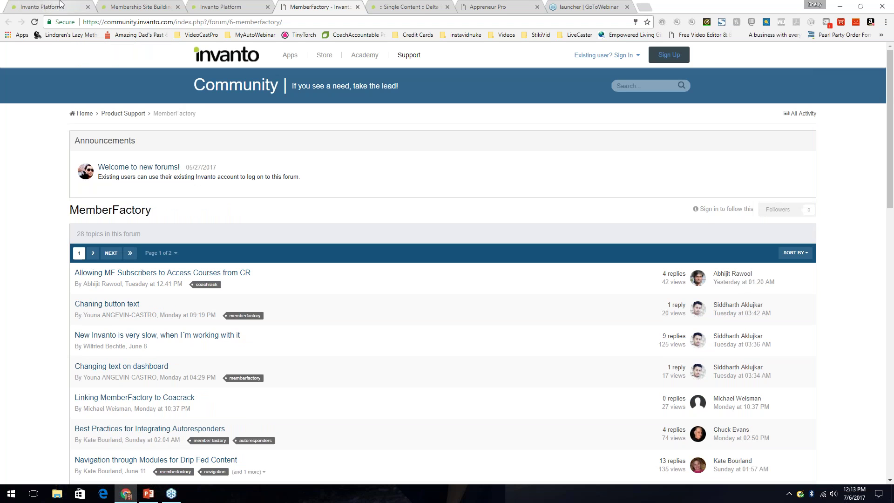
# - Return to the App Store and access the MemberFactory app
pyautogui.click(57, 6)
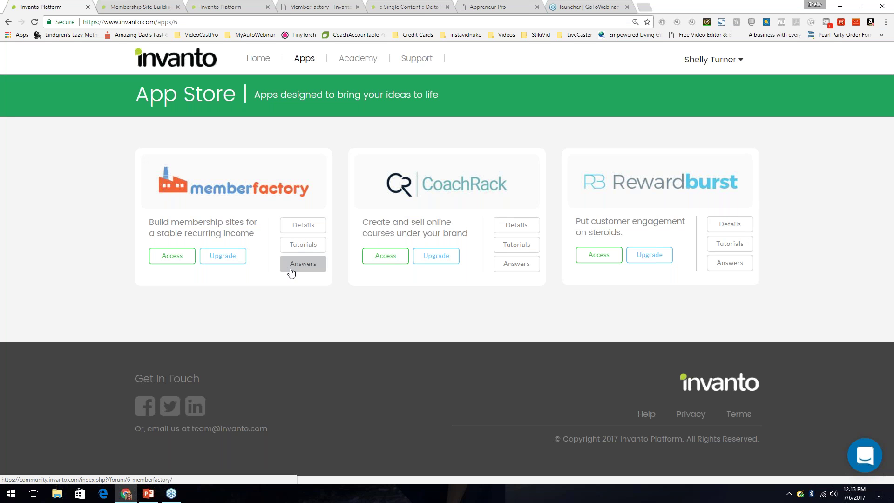
pyautogui.click(313, 269)
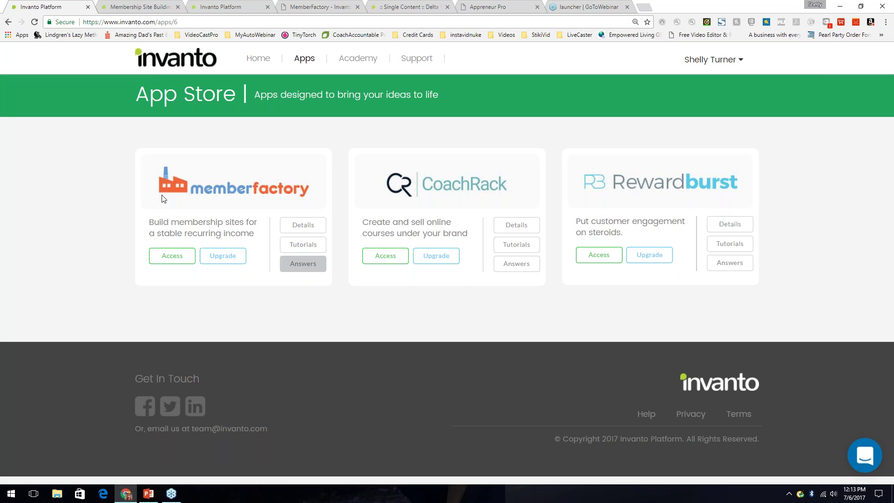
pyautogui.click(172, 258)
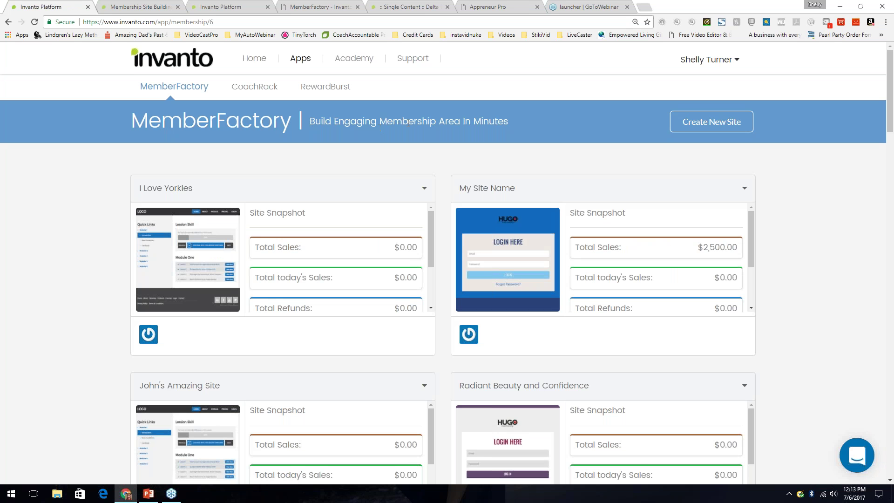
# - Look through the existing membership sites on the MemberFactory dashboard
pyautogui.moveTo(556, 207)
pyautogui.scroll(-1, 557, 218)
pyautogui.scroll(-6, 557, 218)
pyautogui.scroll(-5, 850, 297)
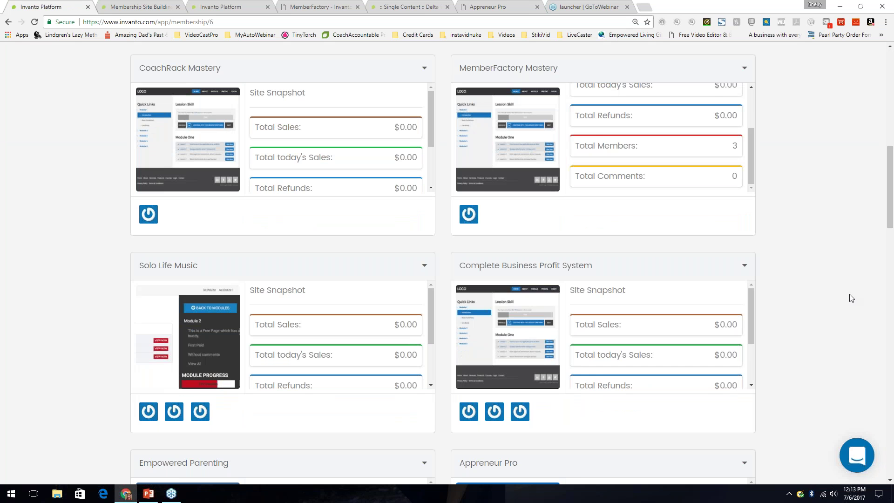
pyautogui.scroll(-5, 851, 298)
pyautogui.scroll(12, 824, 307)
pyautogui.scroll(5, 836, 307)
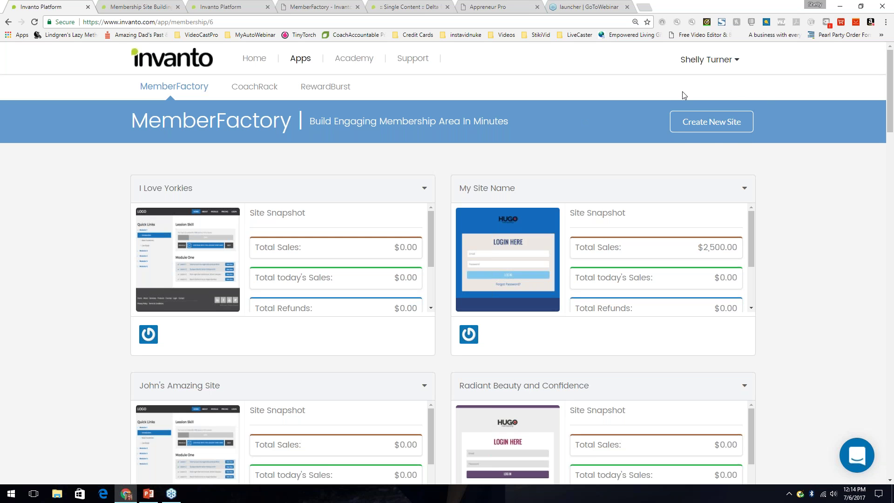
# - Start a new site in the Member Site Wizard and name it "Skydiving Diva"
pyautogui.click(714, 125)
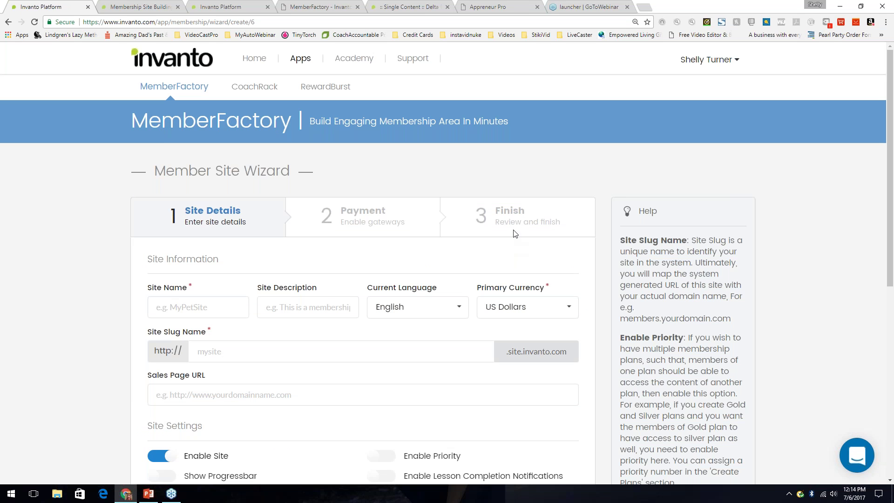
pyautogui.scroll(-1, 612, 218)
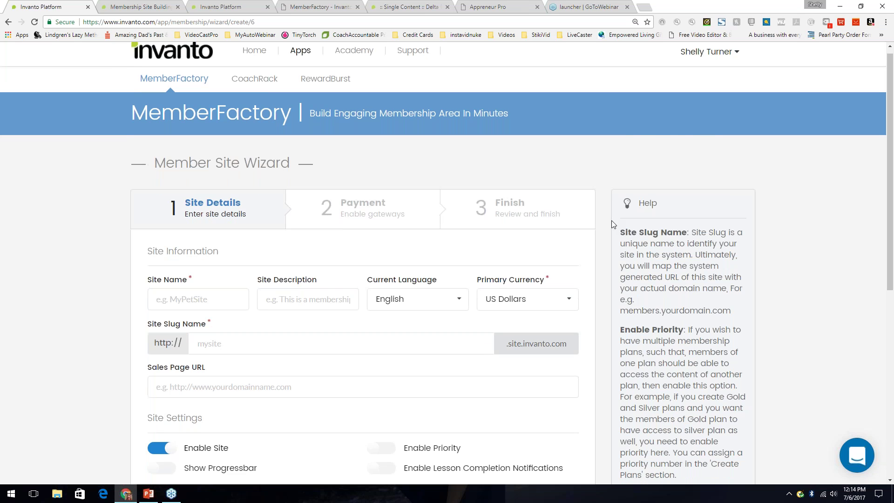
pyautogui.scroll(-3, 611, 220)
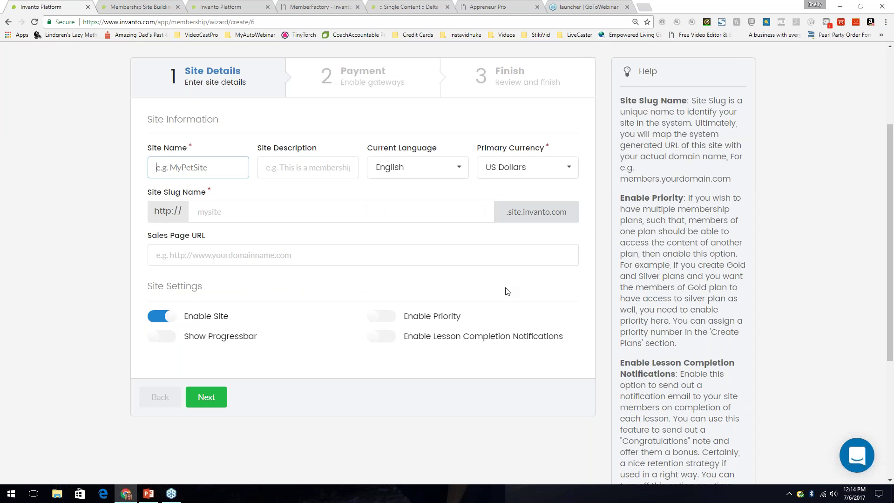
pyautogui.write('kydiving Diva')
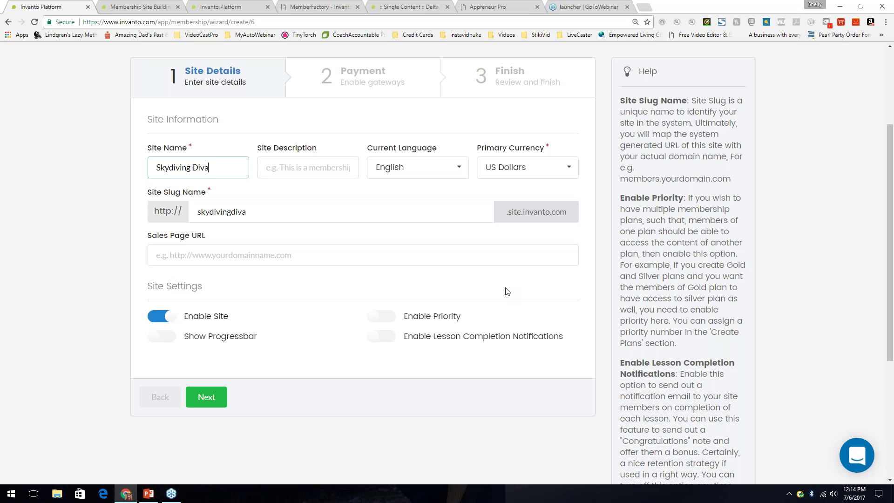
# - Enter the site description "This membership site teaches you all you need to know about skydiving."
pyautogui.press('Tab')
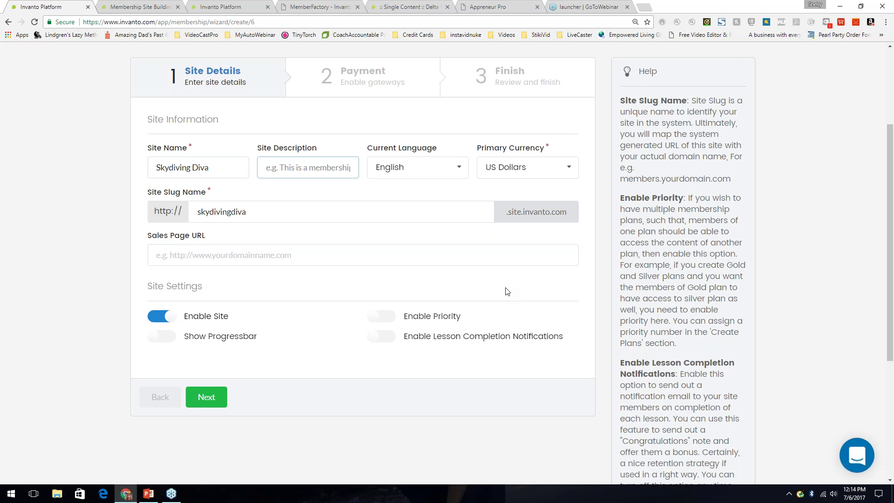
pyautogui.write('This ')
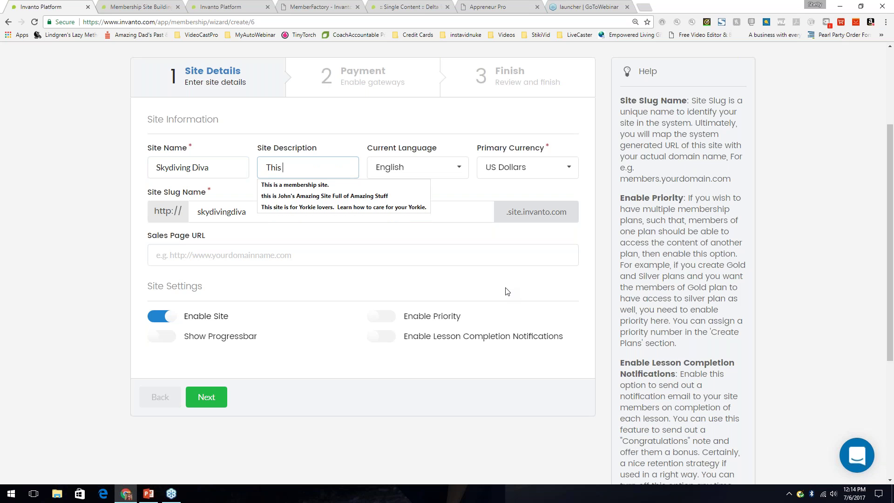
pyautogui.write('membership site teac')
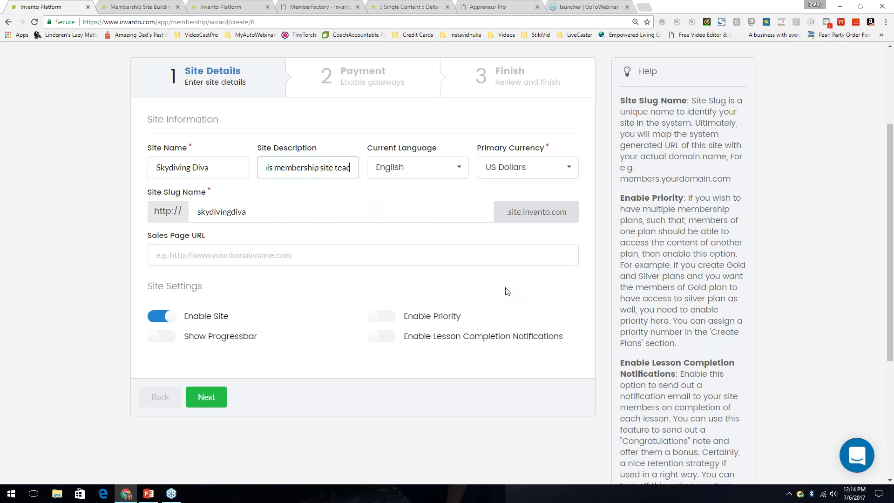
pyautogui.write('hes you all you need to k')
pyautogui.write('no')
pyautogui.write('w about skydiving')
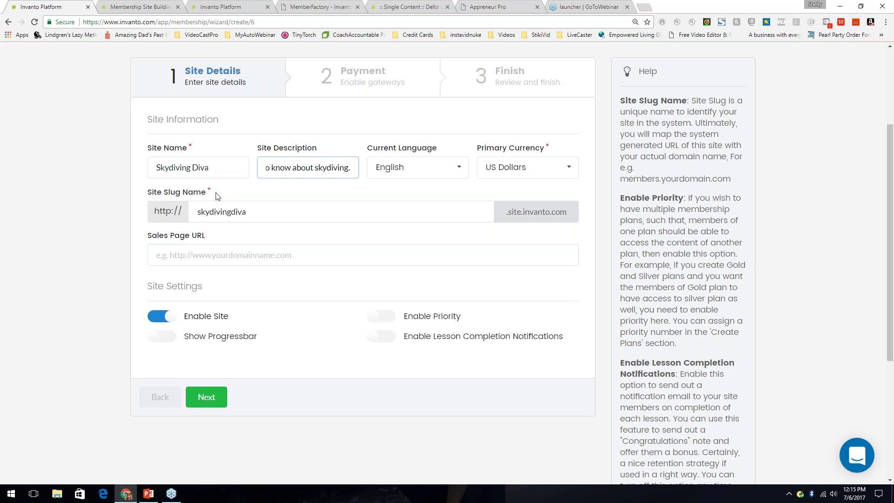
pyautogui.write('.')
pyautogui.write('.')
pyautogui.press('BackSpace')
pyautogui.write('.')
# - Submit the site details with a blank sales page URL and proceed to the payment gateway stage
pyautogui.scroll(-1, 110, 209)
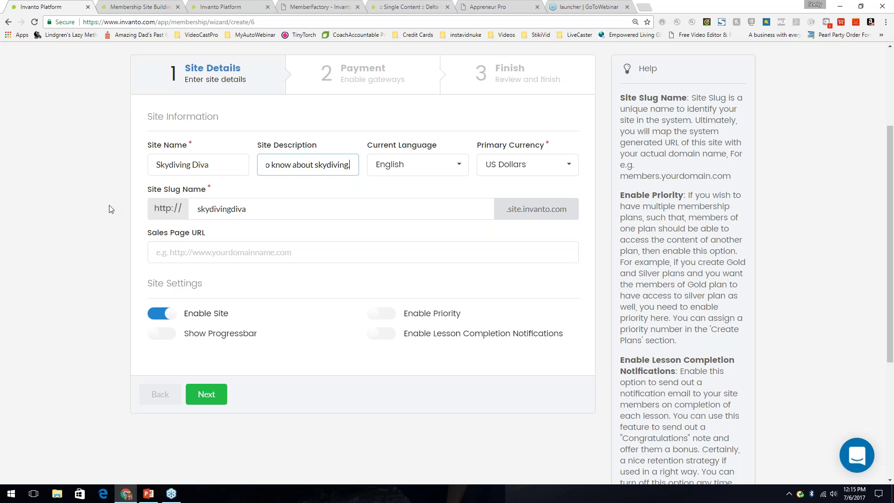
pyautogui.scroll(-1, 110, 209)
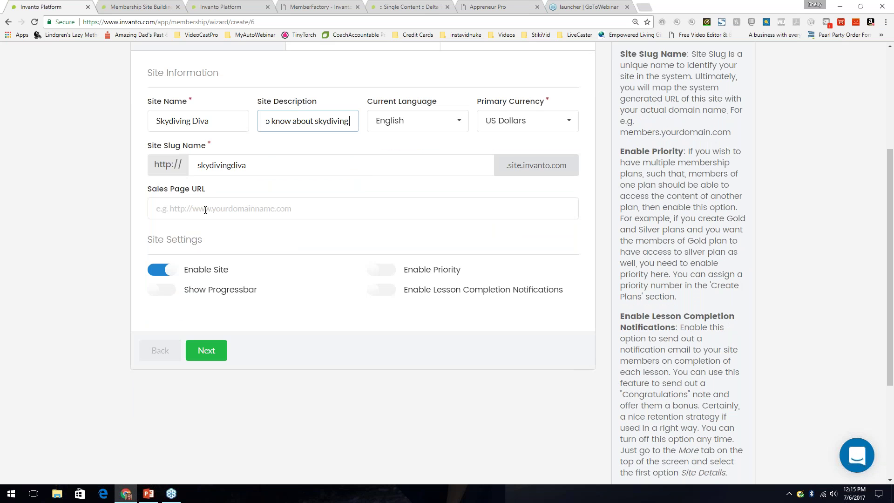
pyautogui.write('.')
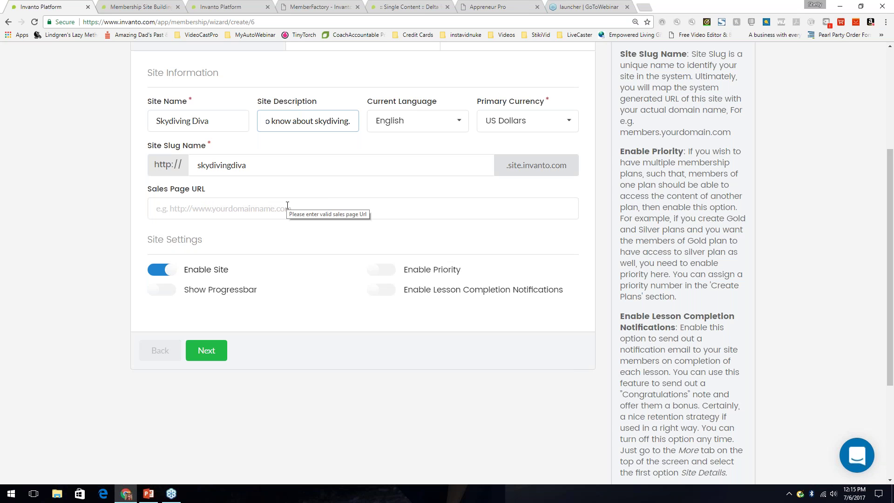
pyautogui.write('.')
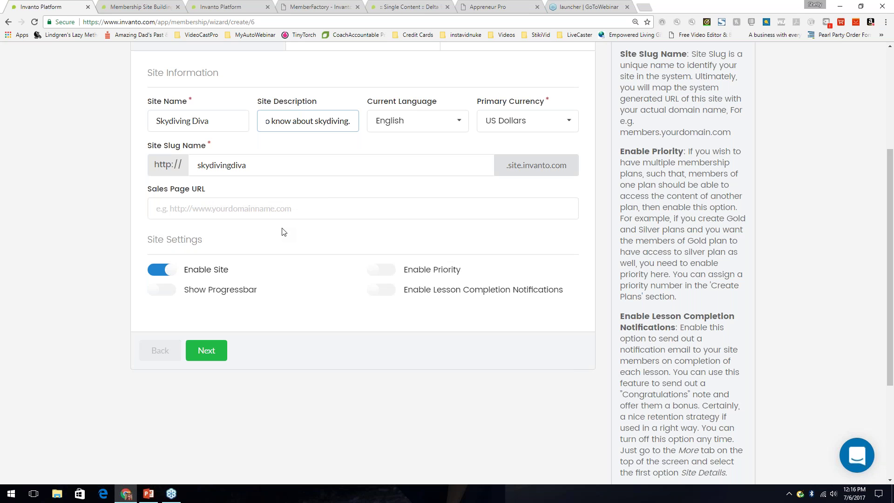
pyautogui.write('.')
pyautogui.write('.')
pyautogui.scroll(1, 407, 235)
pyautogui.scroll(2, 408, 234)
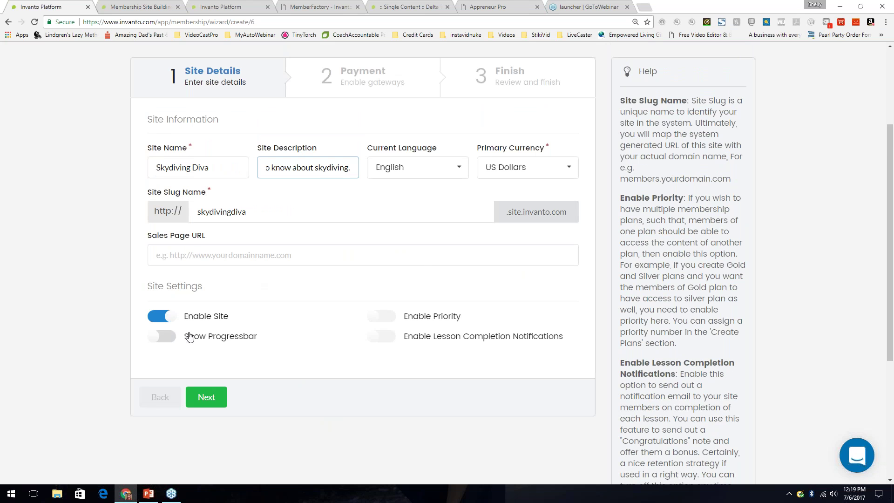
pyautogui.click(210, 398)
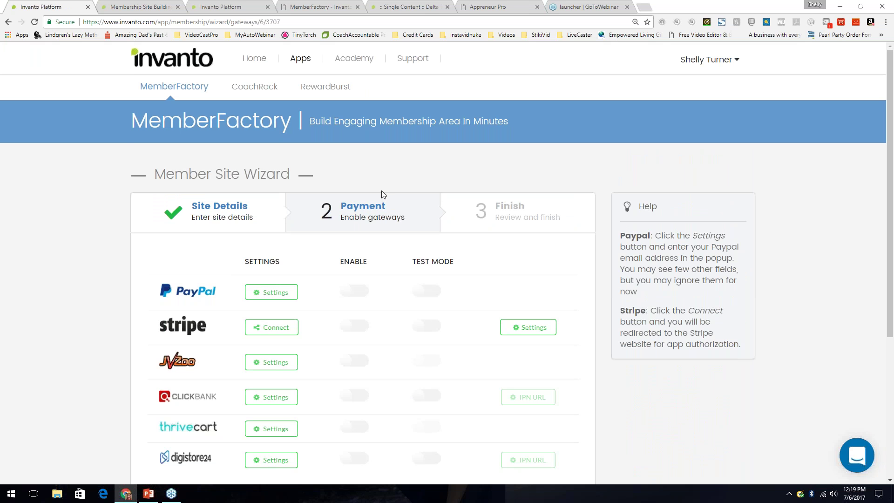
# - Continue without enabling any payment gateway and finish the installation of the Skydiving Diva site
pyautogui.scroll(-2, 385, 197)
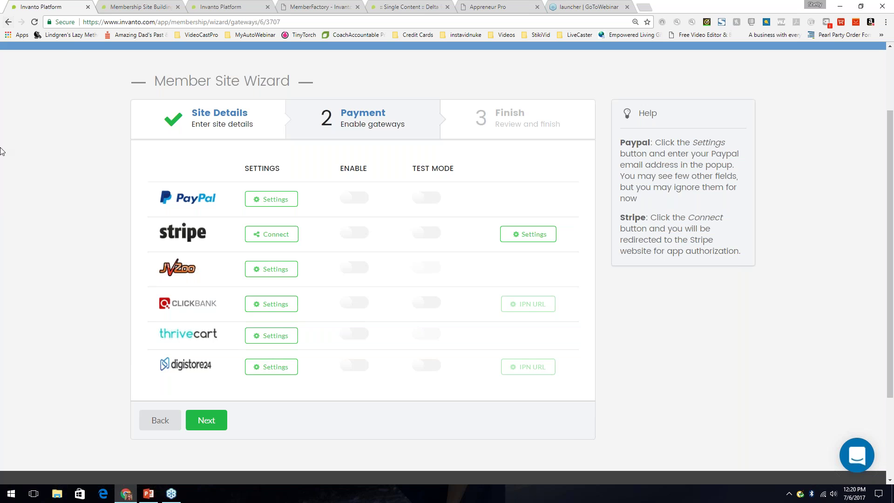
pyautogui.click(214, 423)
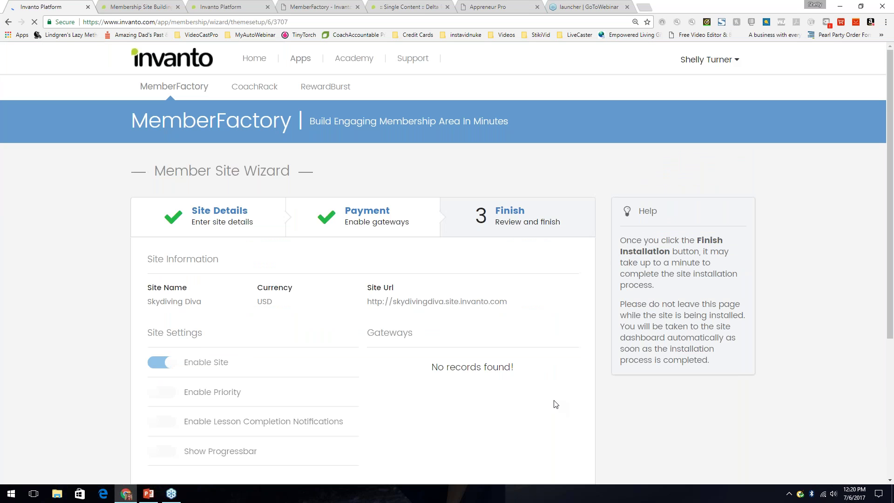
pyautogui.scroll(-2, 484, 118)
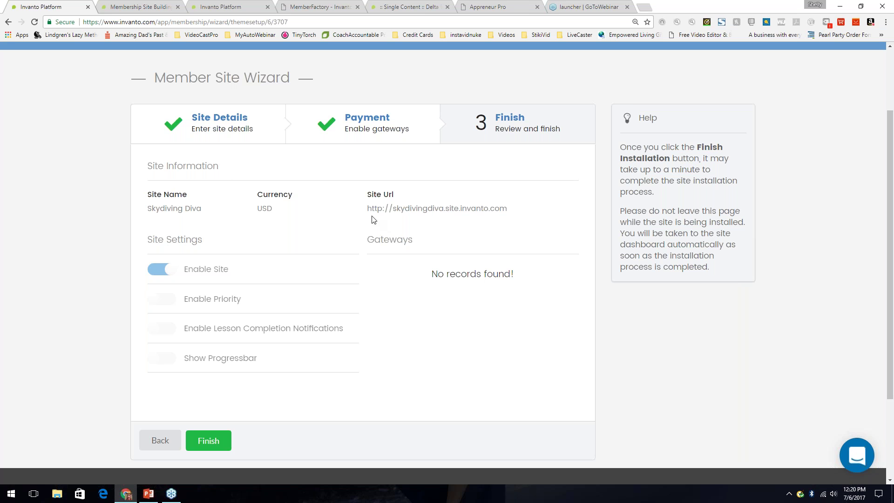
pyautogui.moveTo(366, 211); pyautogui.dragTo(512, 217)
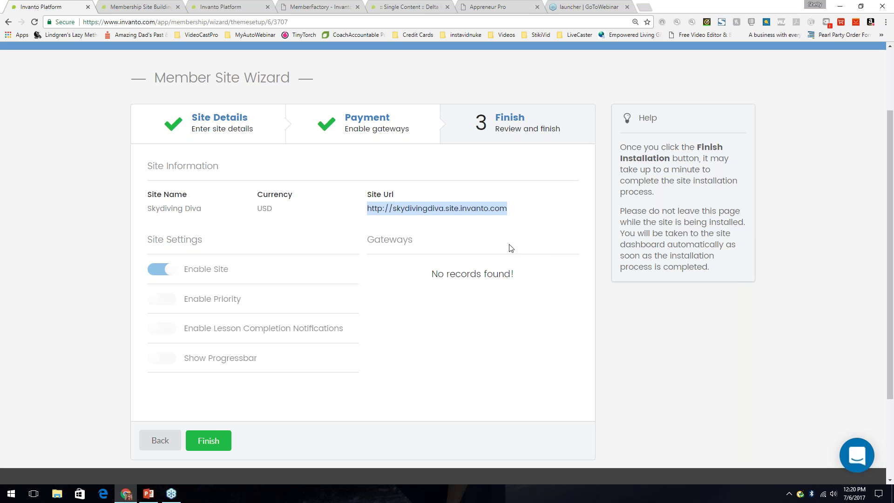
pyautogui.scroll(-2, 336, 265)
pyautogui.click(207, 352)
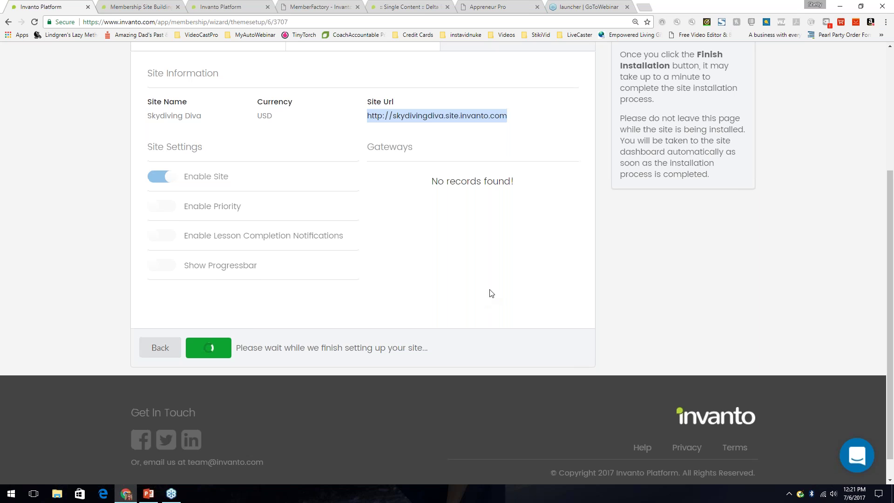
# - Look over the new site's sales dashboard and examine the items of its completion checklist, from member content to order tracker
pyautogui.scroll(2, 492, 293)
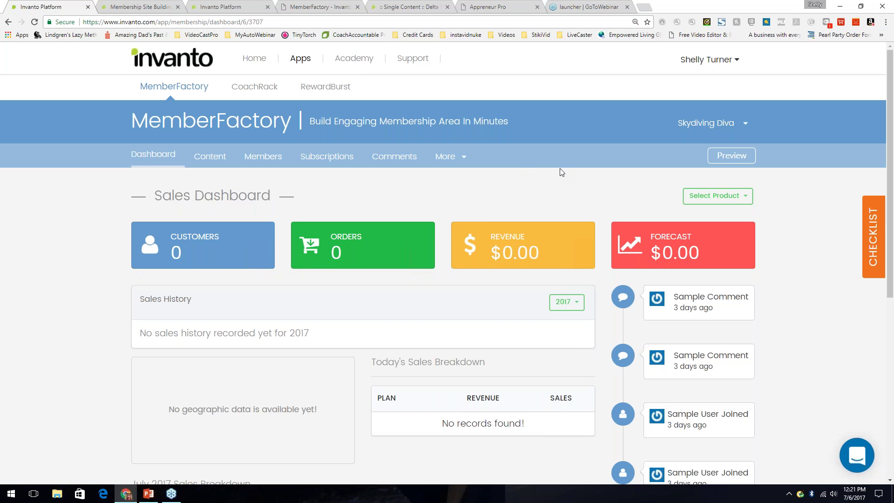
pyautogui.scroll(-1, 534, 378)
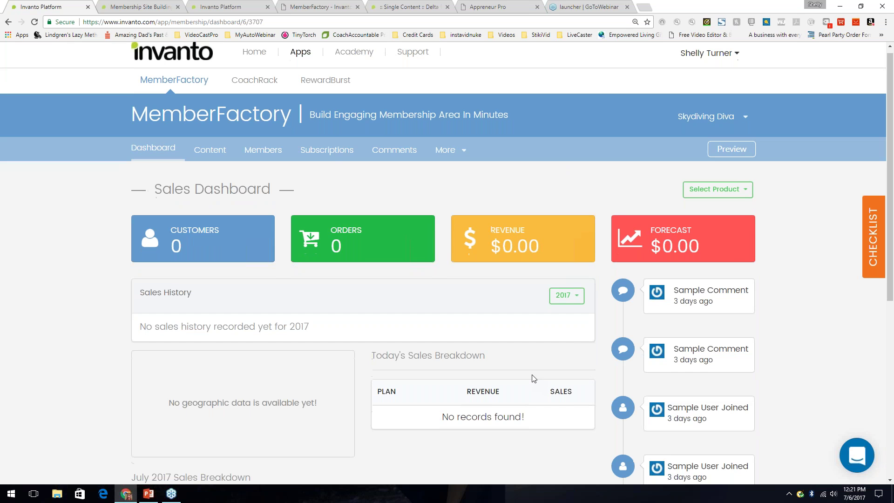
pyautogui.scroll(1, 534, 378)
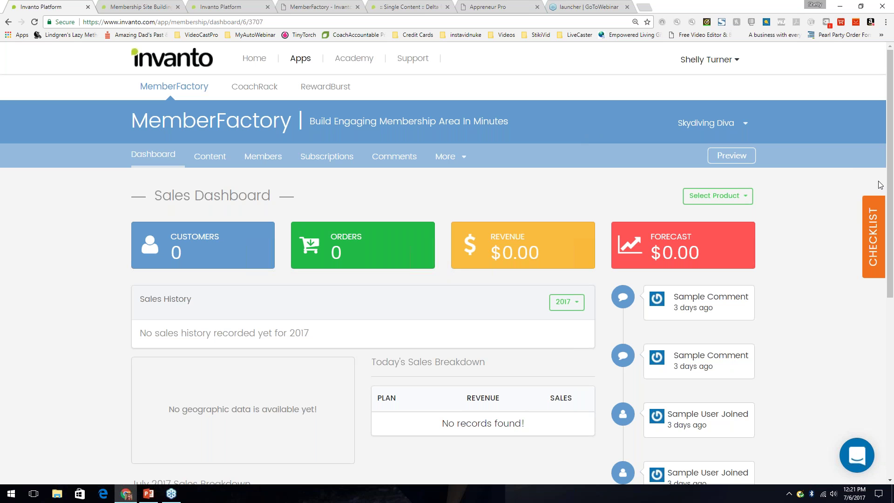
pyautogui.click(874, 236)
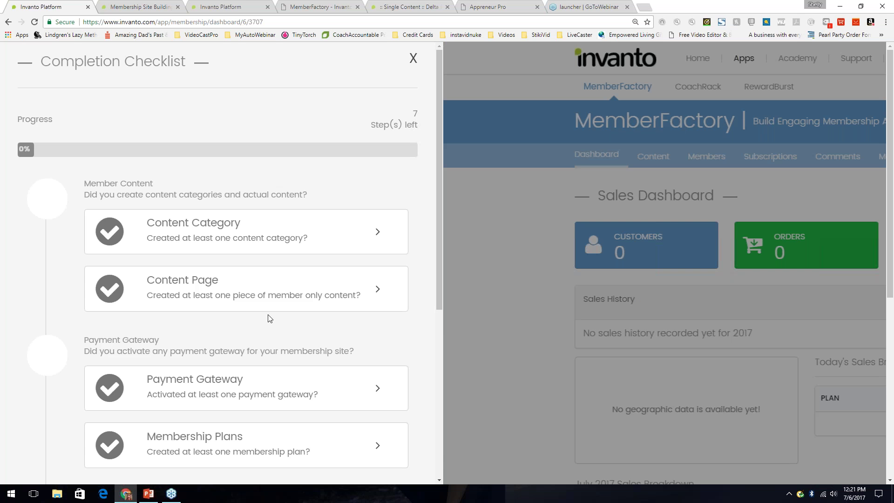
pyautogui.scroll(-1, 269, 319)
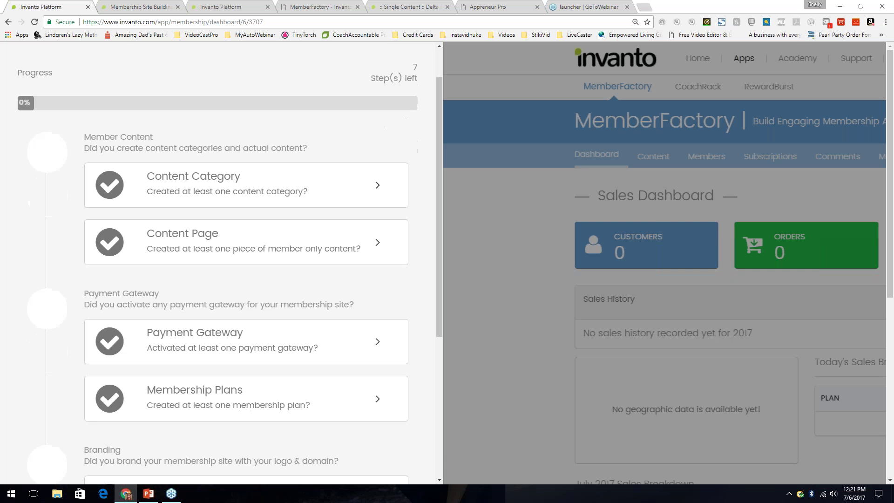
pyautogui.scroll(-3, 272, 350)
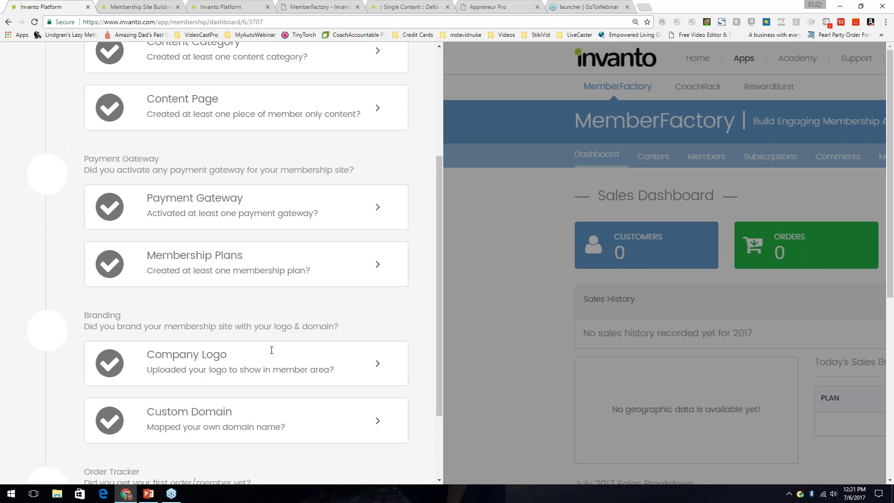
pyautogui.scroll(-1, 272, 351)
pyautogui.scroll(-1, 276, 393)
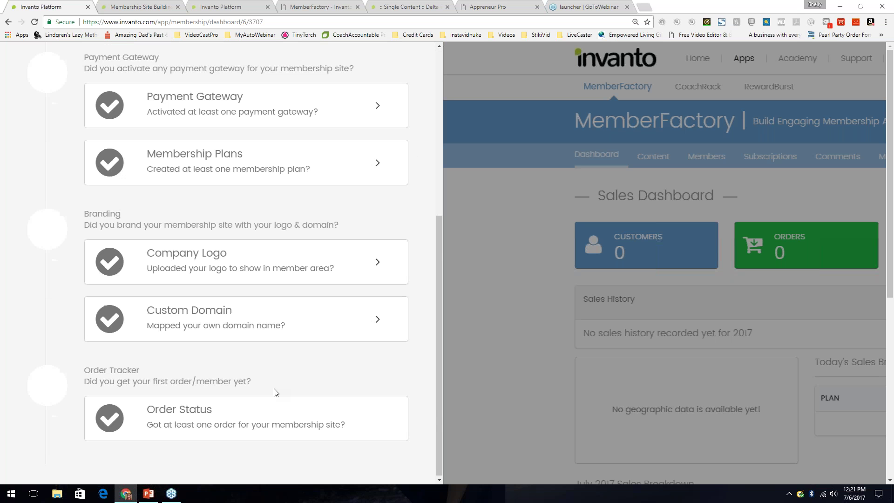
pyautogui.scroll(1, 276, 392)
pyautogui.scroll(5, 276, 393)
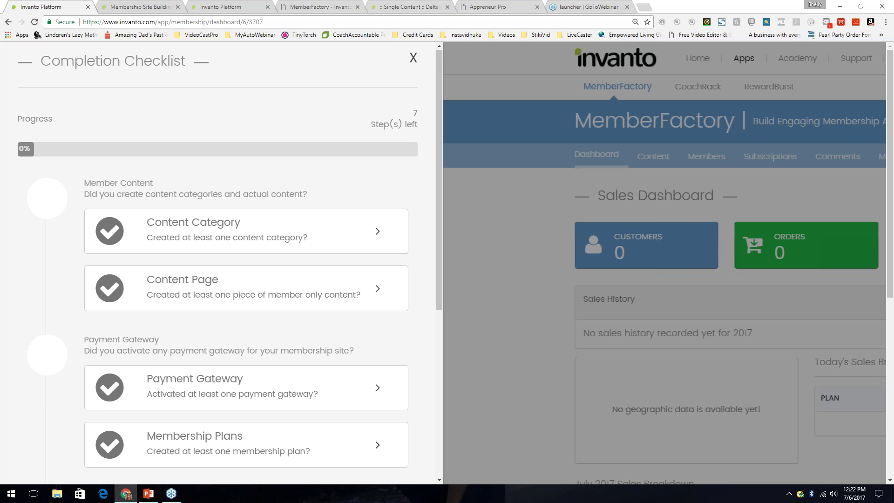
pyautogui.scroll(-1, 149, 176)
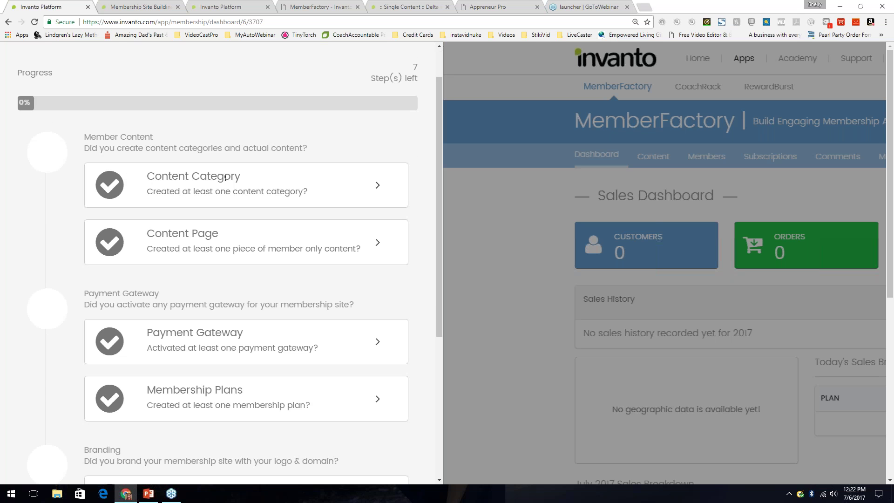
pyautogui.scroll(-1, 153, 233)
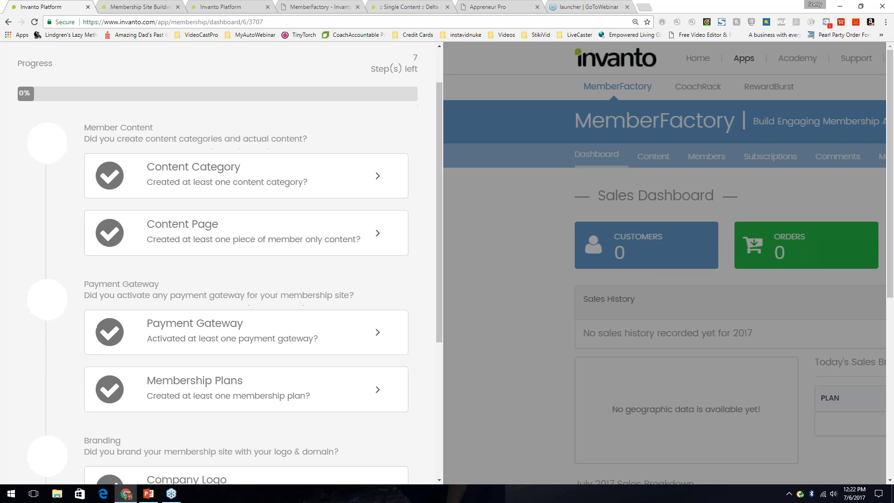
pyautogui.scroll(-3, 337, 217)
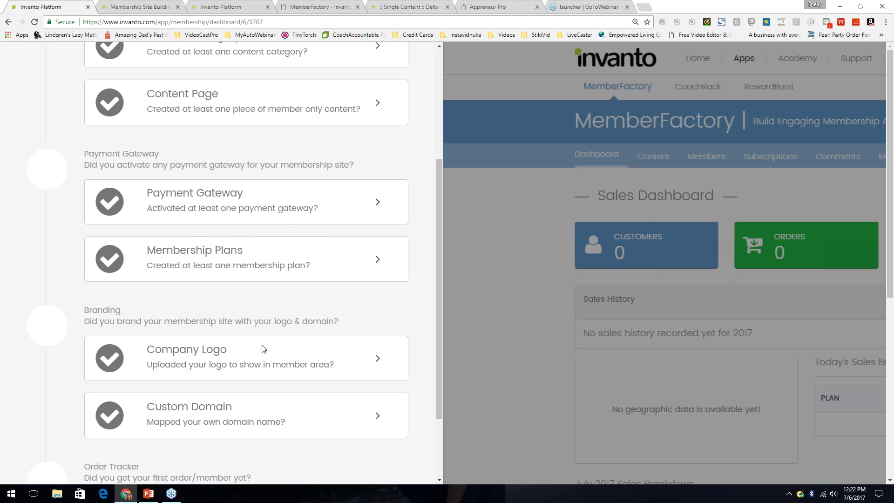
pyautogui.scroll(-1, 281, 352)
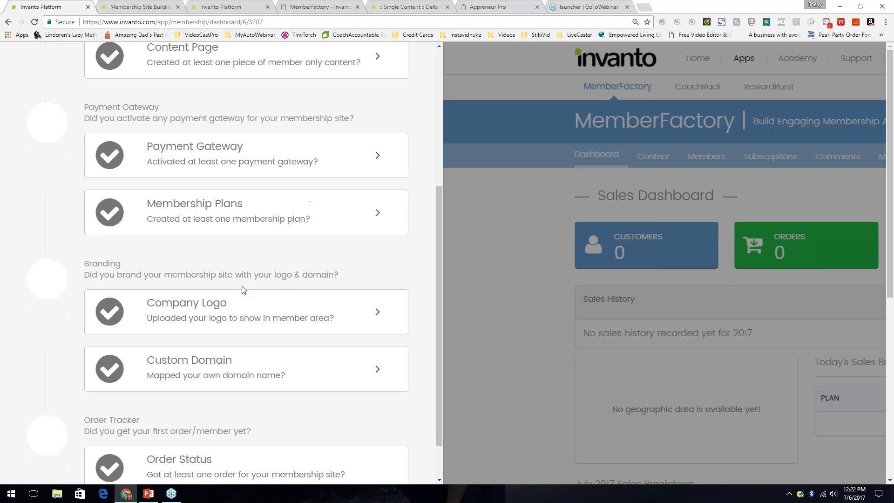
pyautogui.scroll(-1, 135, 312)
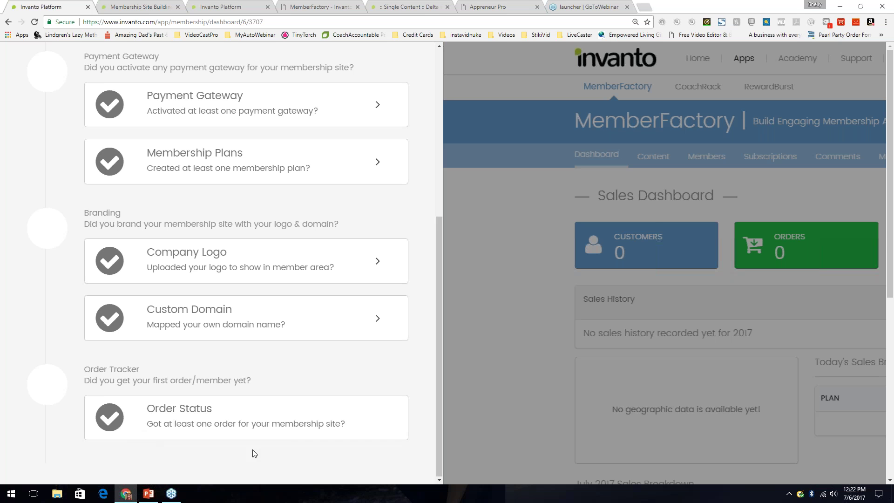
pyautogui.scroll(1, 424, 326)
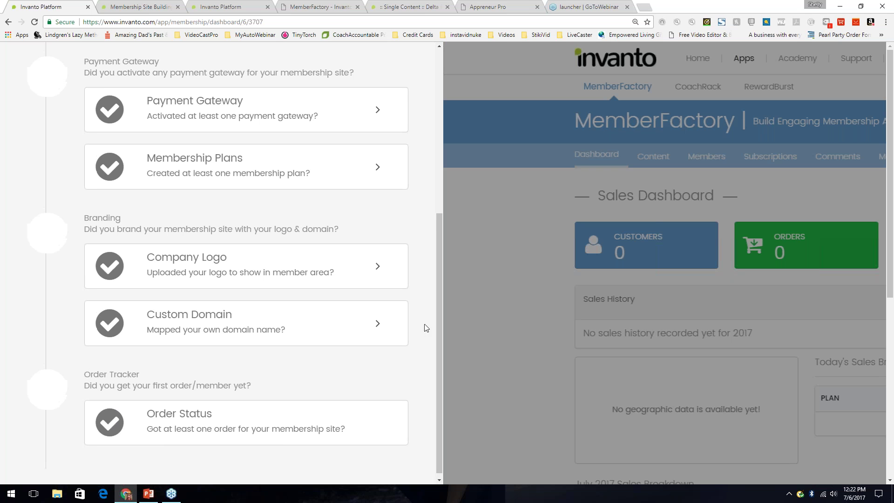
pyautogui.scroll(4, 424, 328)
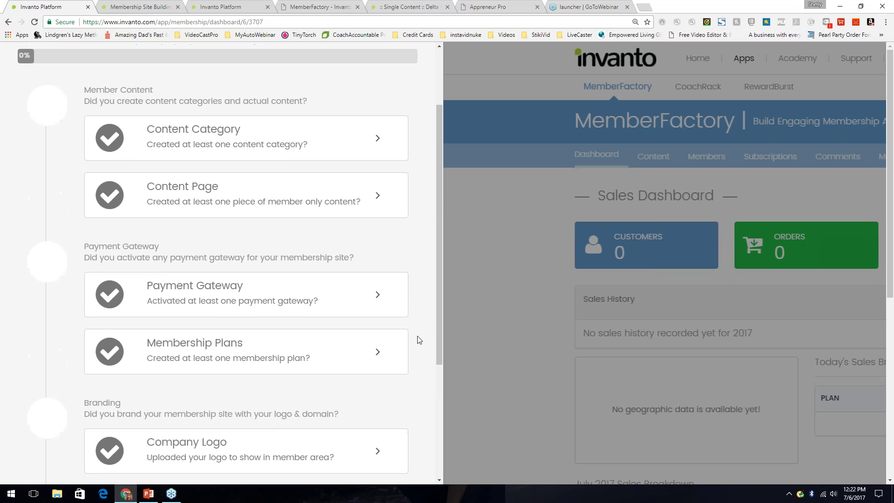
pyautogui.scroll(2, 417, 340)
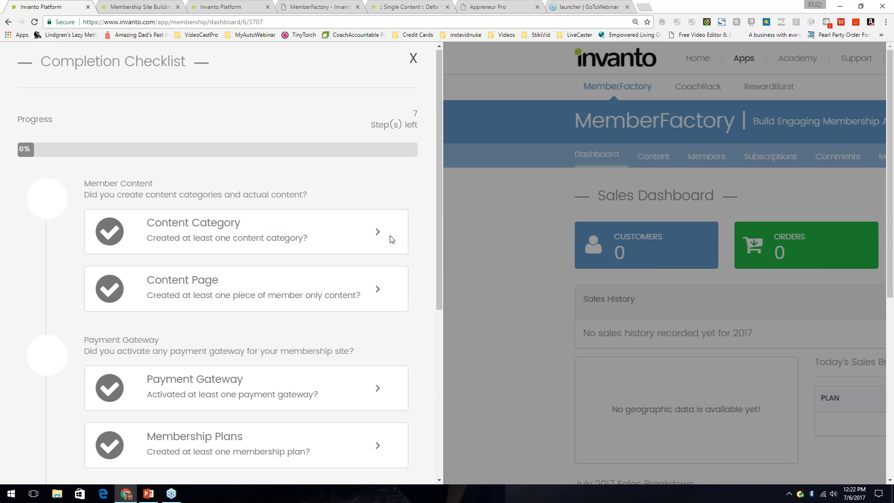
# - Follow the checklist's Content Category item to the member pages and close the completion checklist
pyautogui.click(374, 236)
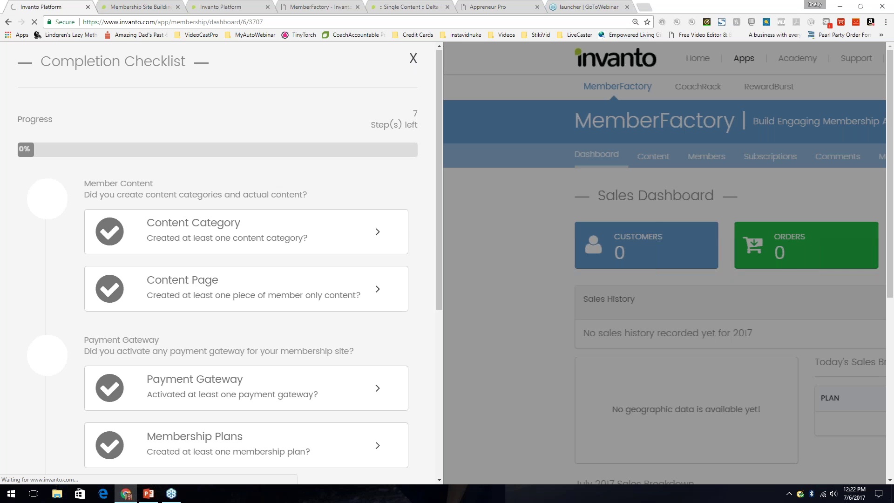
pyautogui.click(412, 60)
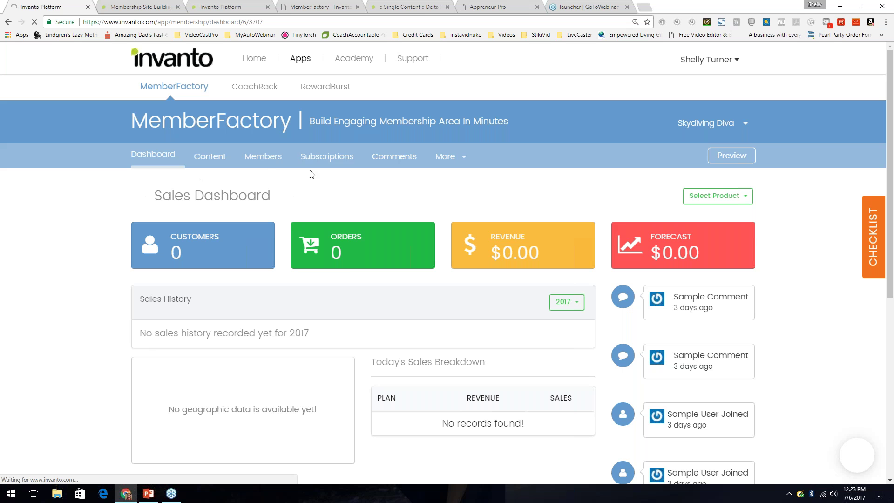
# - Open the site details page and look over its name, description, slug, sales page URL and social link fields
pyautogui.click(456, 160)
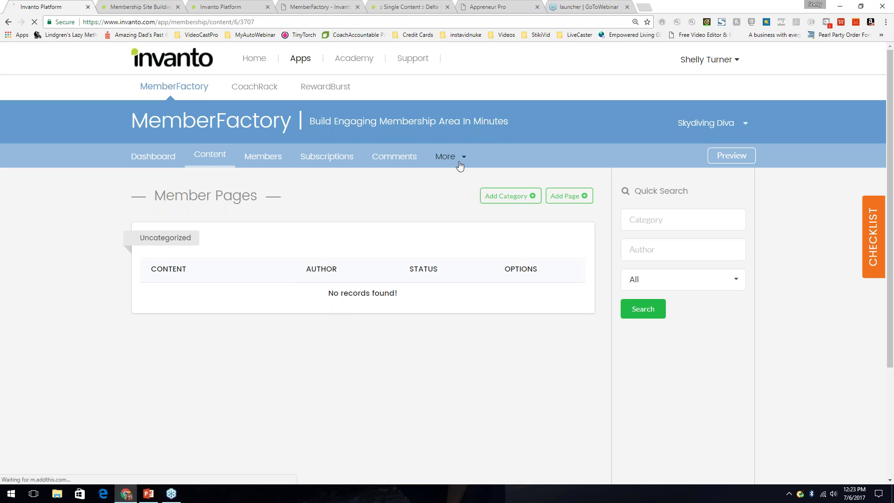
pyautogui.click(459, 161)
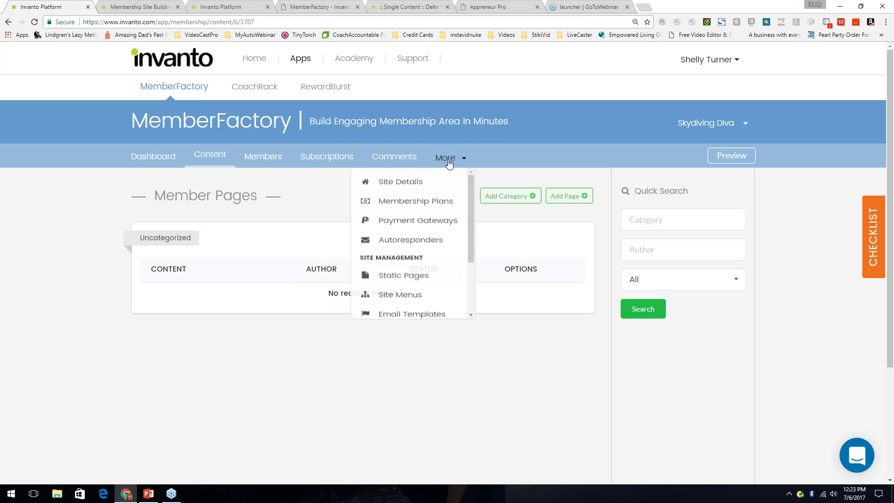
pyautogui.click(418, 186)
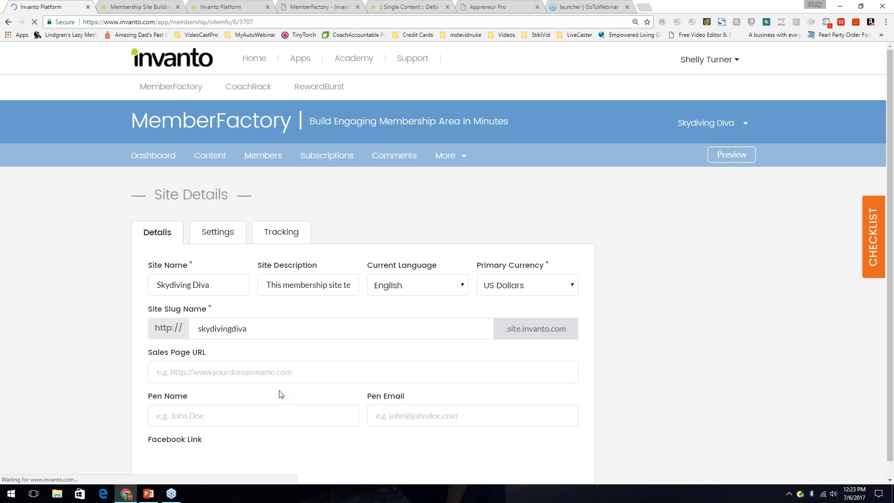
pyautogui.scroll(-1, 395, 377)
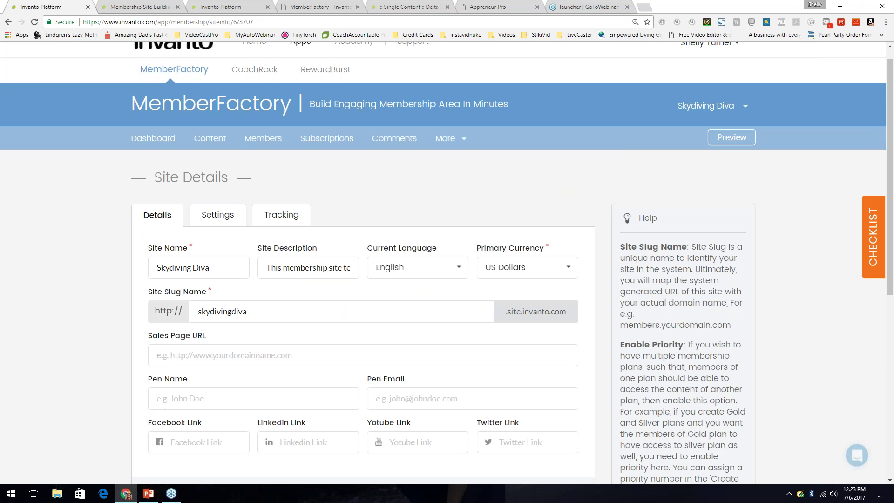
pyautogui.scroll(-2, 399, 374)
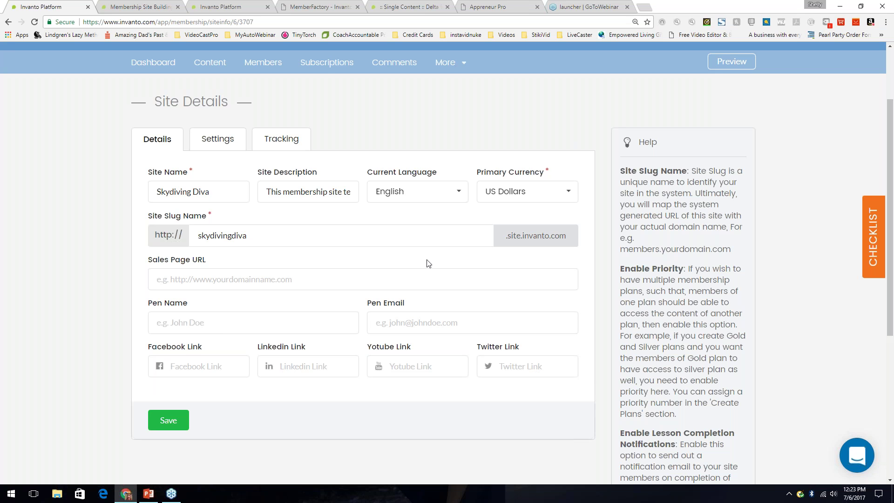
# - Review the site's general settings and conversion pixel tracking, and save the site details
pyautogui.click(221, 139)
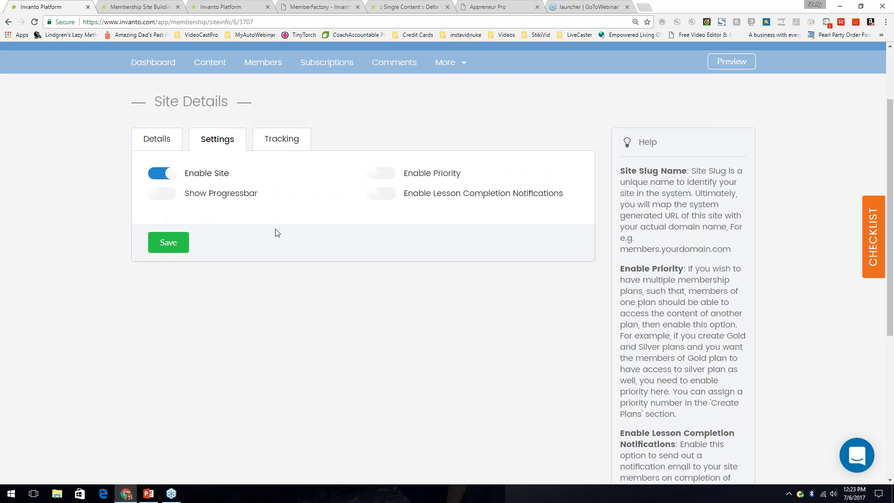
pyautogui.click(286, 144)
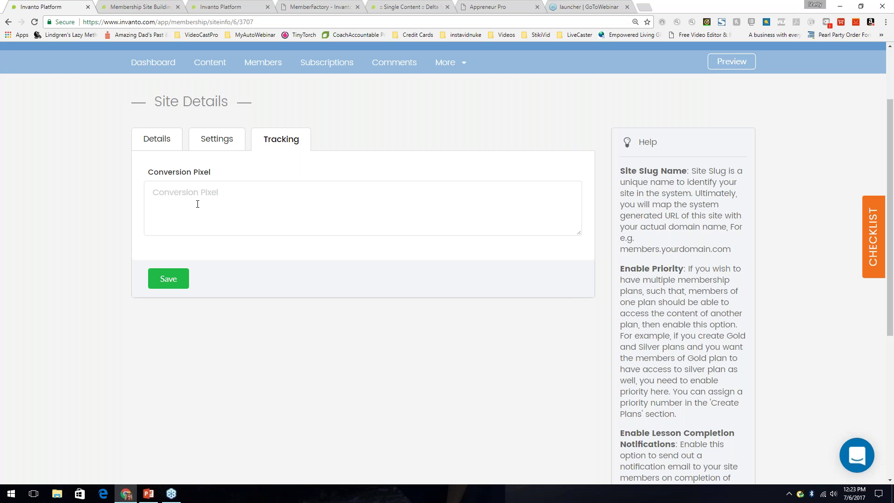
pyautogui.click(171, 282)
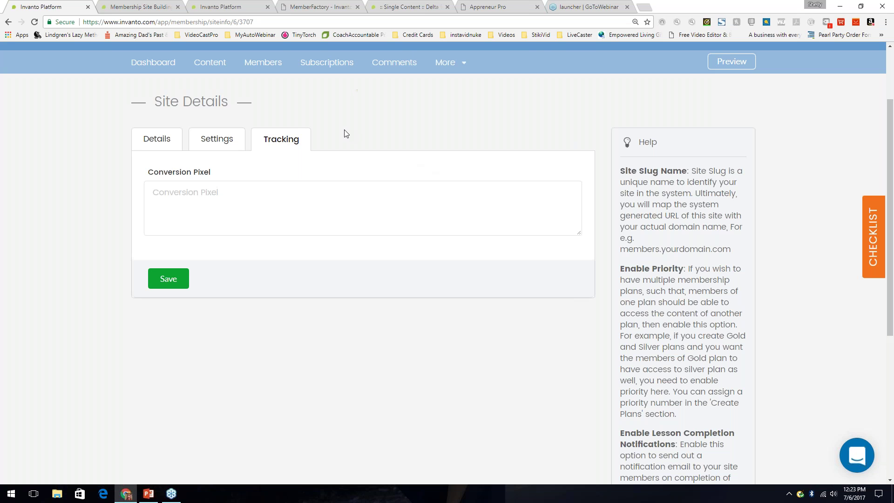
# - Start adding a new membership plan to the Skydiving Diva site
pyautogui.scroll(2, 453, 156)
pyautogui.click(454, 156)
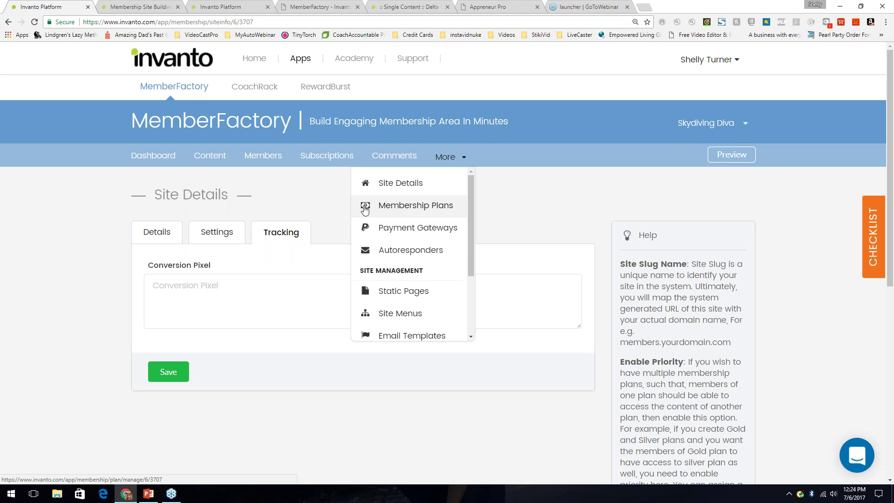
pyautogui.click(410, 205)
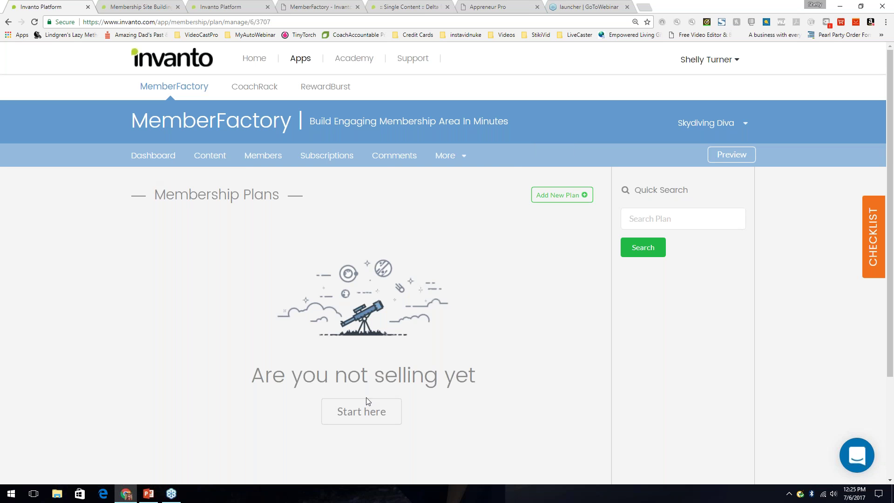
pyautogui.click(548, 196)
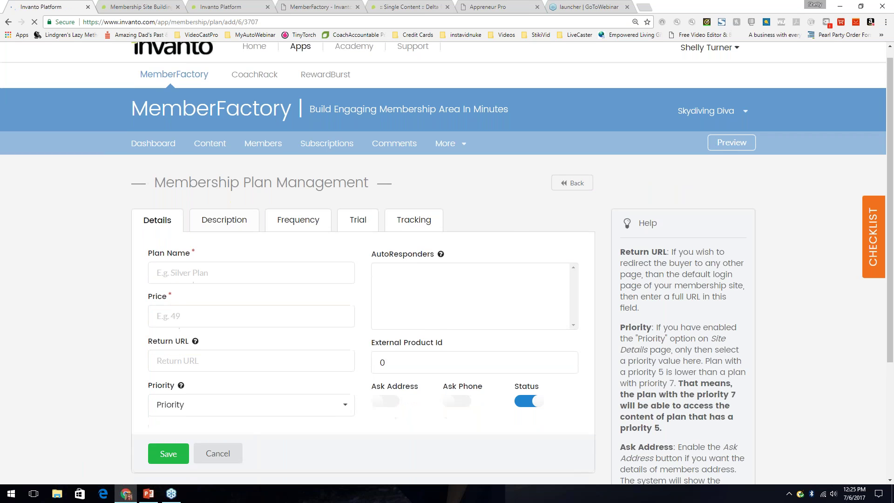
# - Name the new membership plan "Bronze Plan" and set its price to 20
pyautogui.scroll(-1, 447, 263)
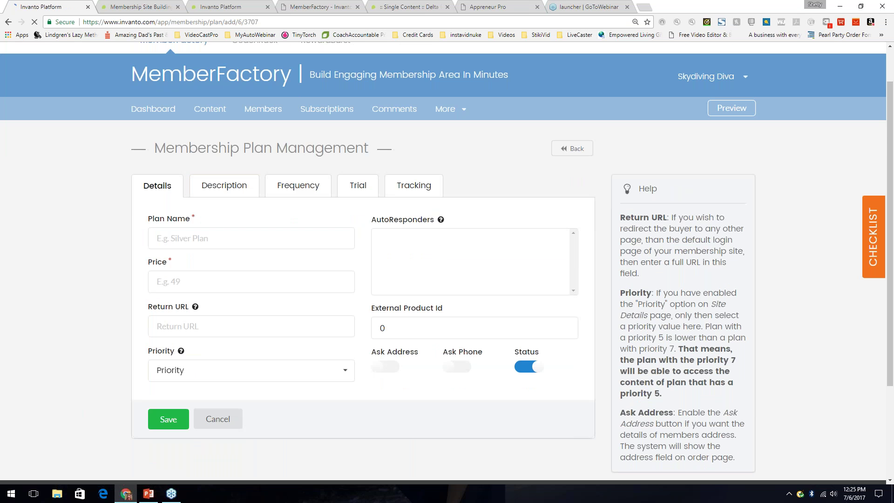
pyautogui.click(236, 237)
pyautogui.write('Bronze')
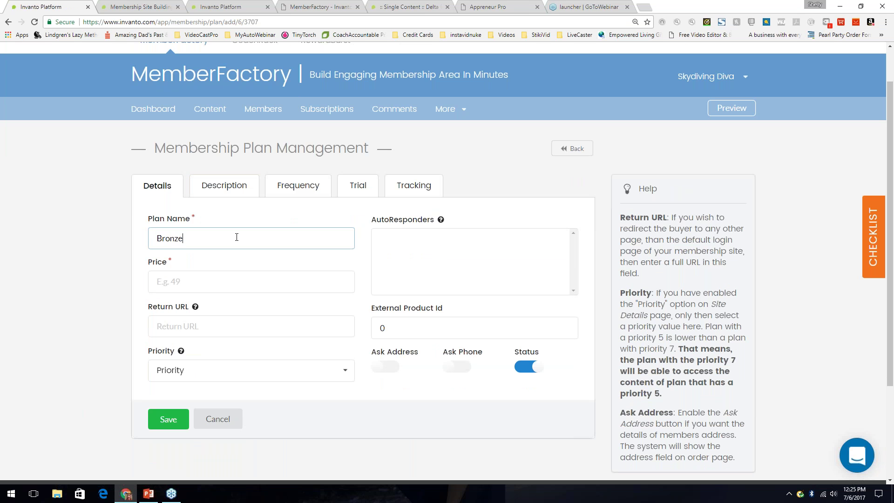
pyautogui.write(' Plan')
pyautogui.press('Tab')
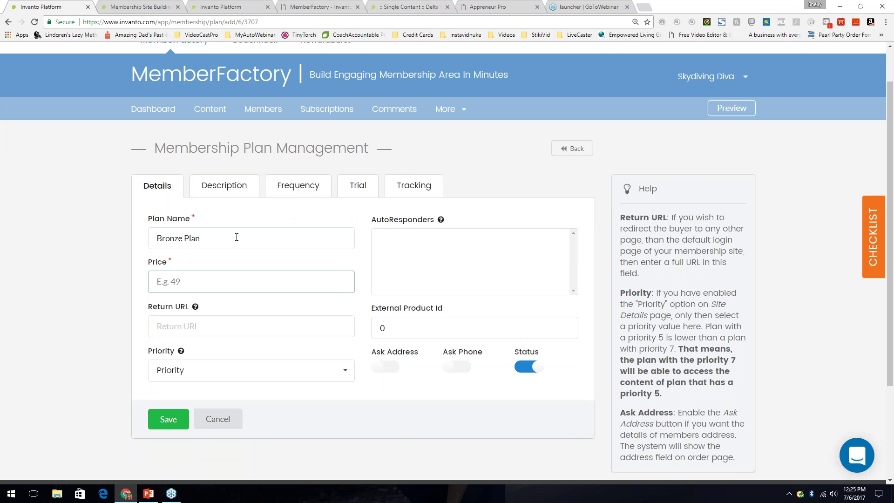
pyautogui.write('20')
pyautogui.press('Tab')
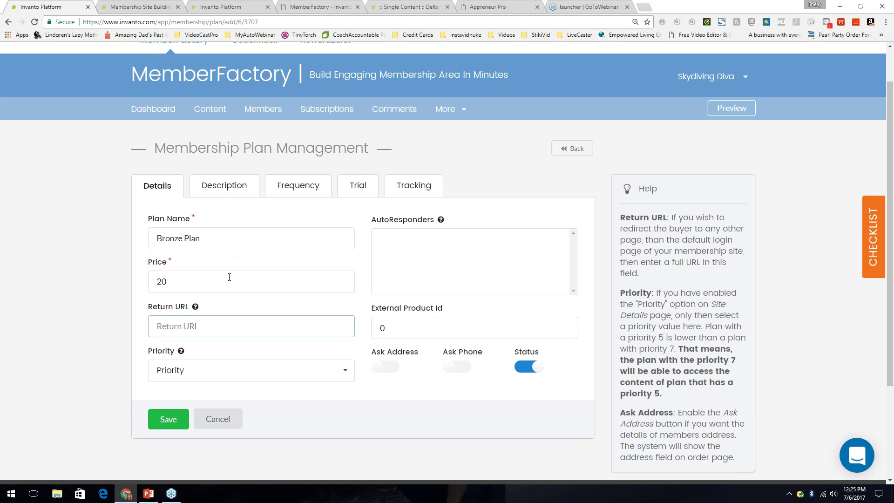
# - Review the plan's remaining detail fields and set its priority to 1
pyautogui.scroll(-1, 363, 298)
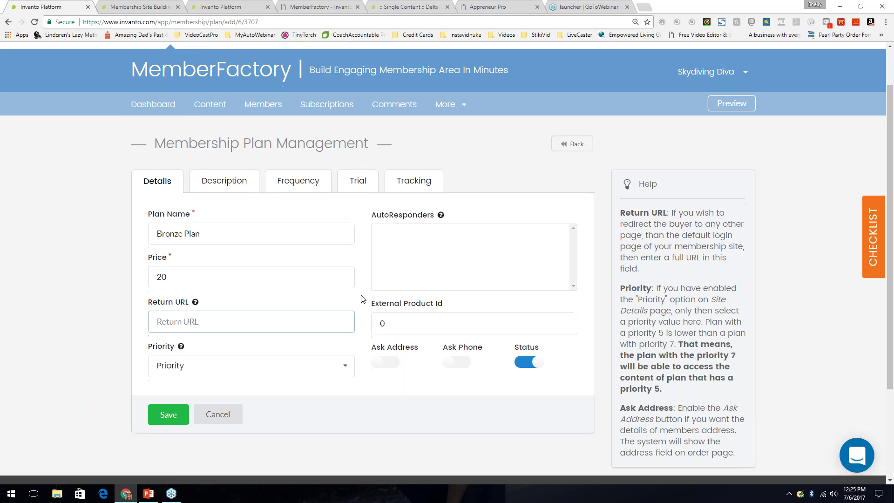
pyautogui.scroll(-2, 362, 298)
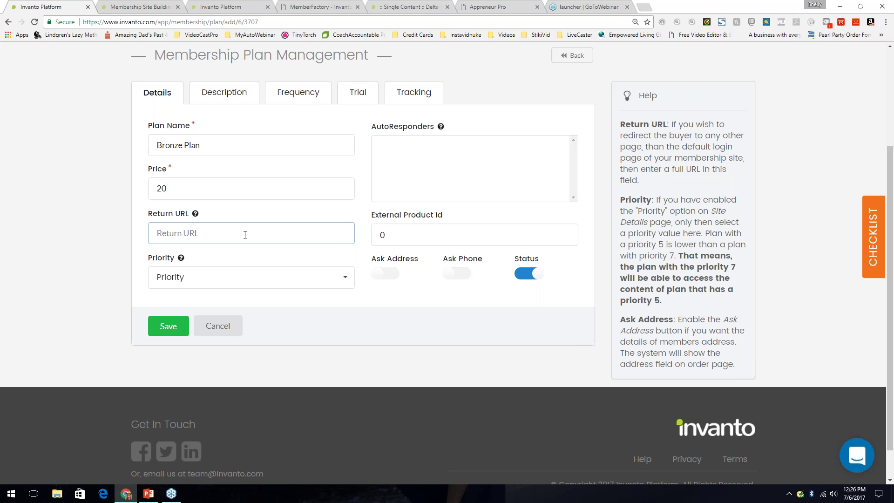
pyautogui.click(205, 280)
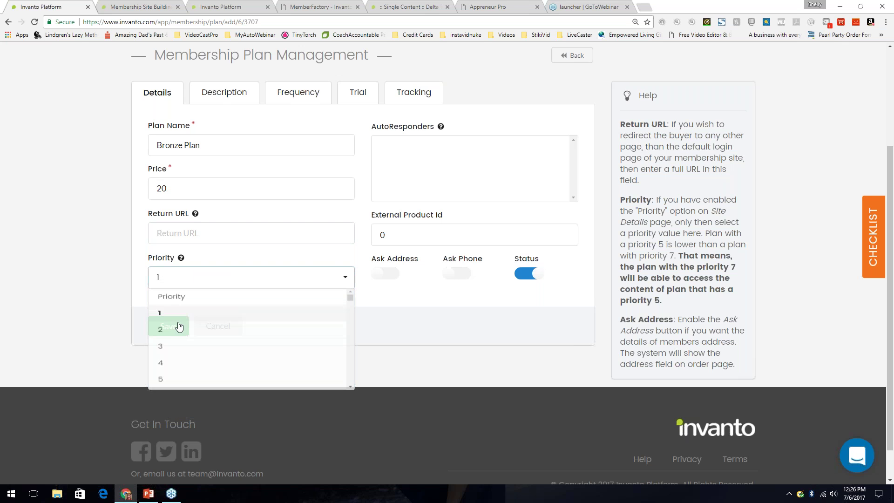
pyautogui.click(160, 320)
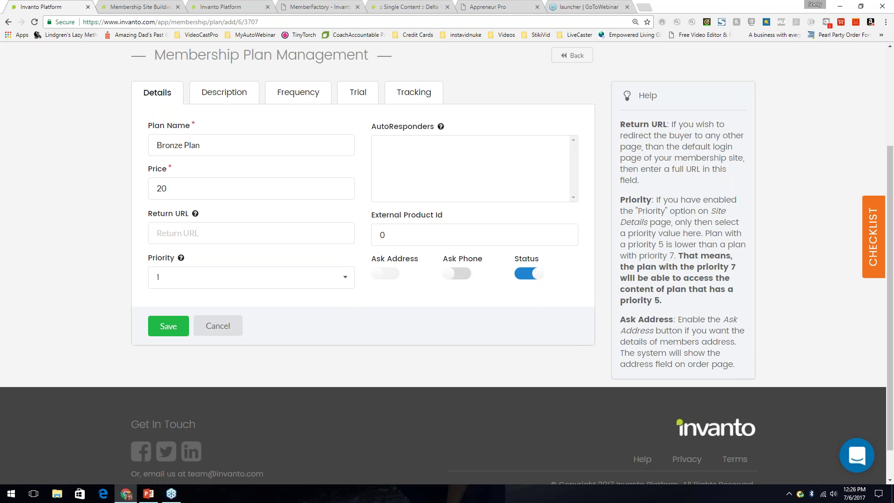
# - Check the plan's autoresponder and external product ID fields, and enable Ask Address and Ask Phone
pyautogui.click(396, 153)
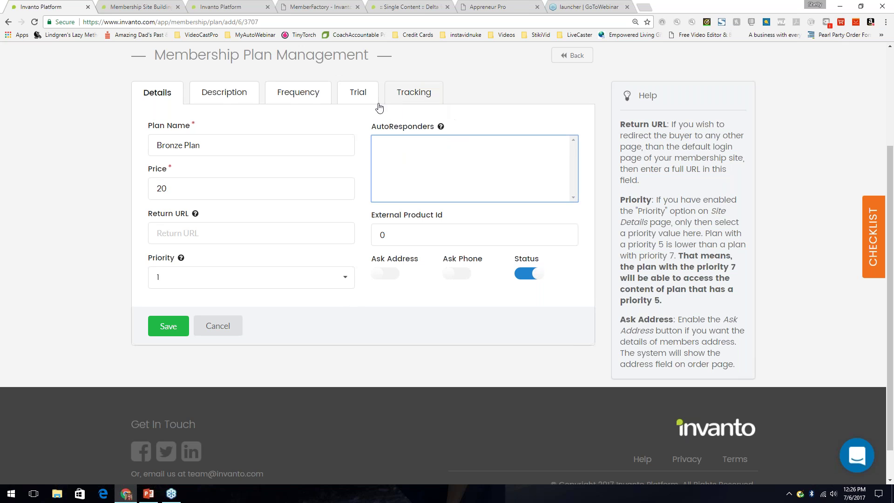
pyautogui.moveTo(441, 127)
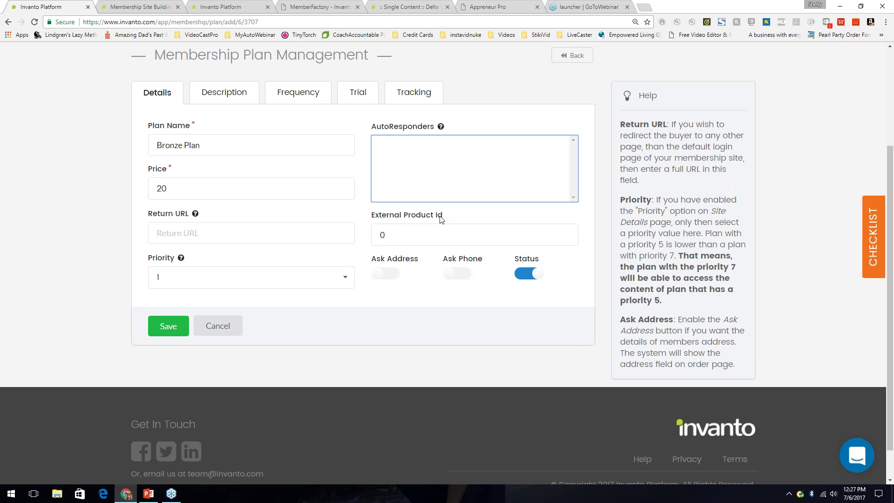
pyautogui.click(396, 238)
pyautogui.moveTo(389, 236); pyautogui.dragTo(374, 239)
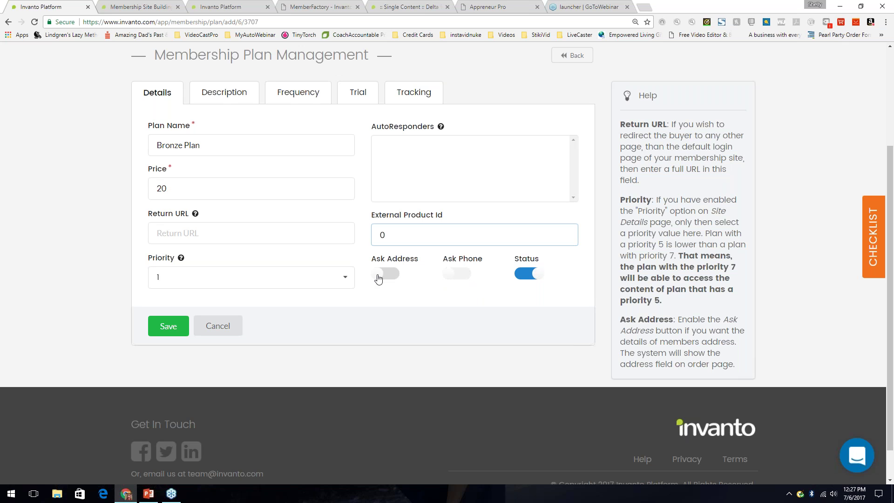
pyautogui.click(378, 278)
pyautogui.click(457, 275)
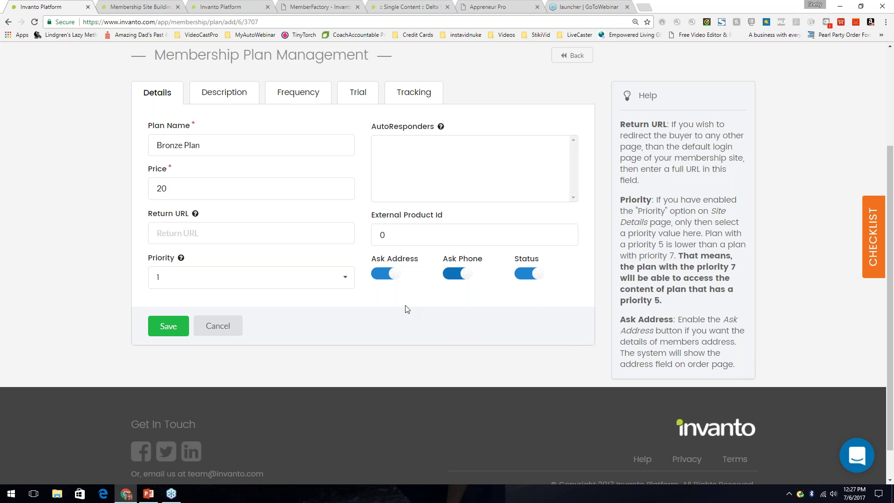
# - Make the Bronze Plan recurring instead of one-time and check the billing frequency choices up to 365 days
pyautogui.click(224, 93)
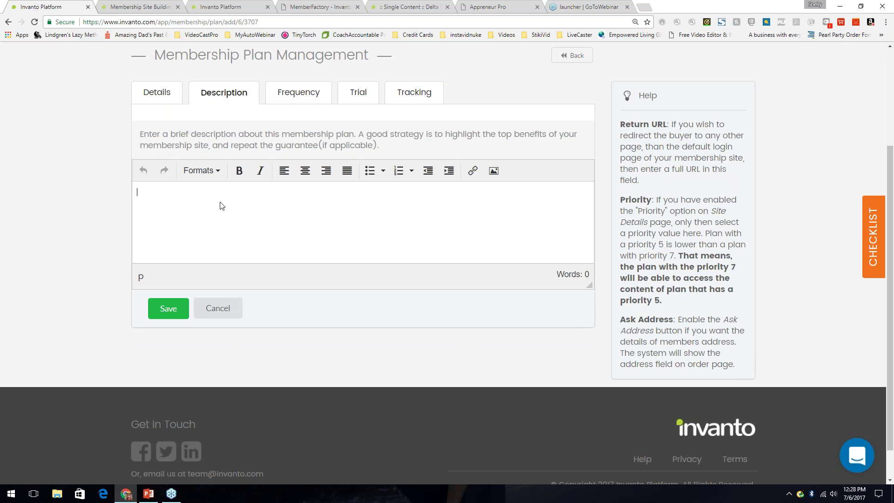
pyautogui.click(308, 95)
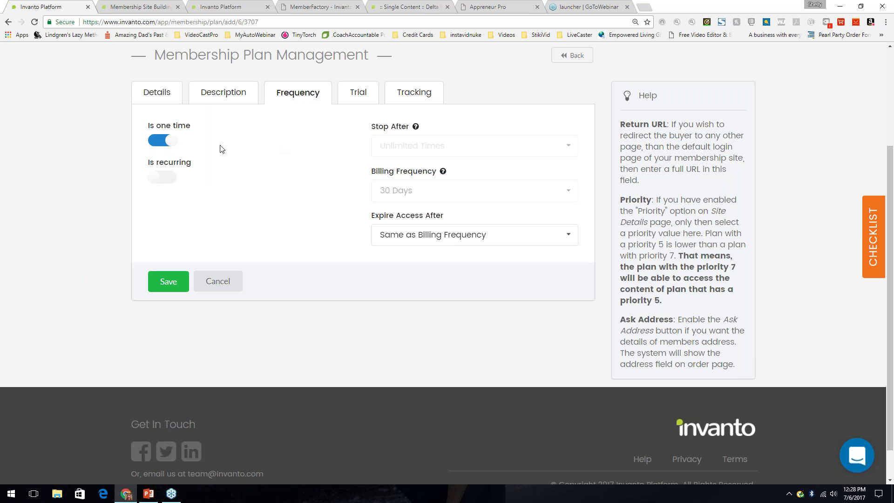
pyautogui.click(169, 179)
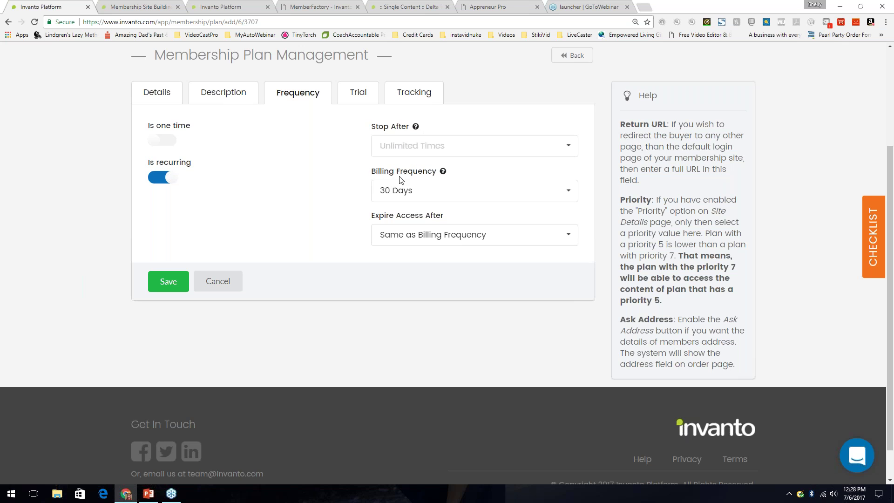
pyautogui.click(421, 192)
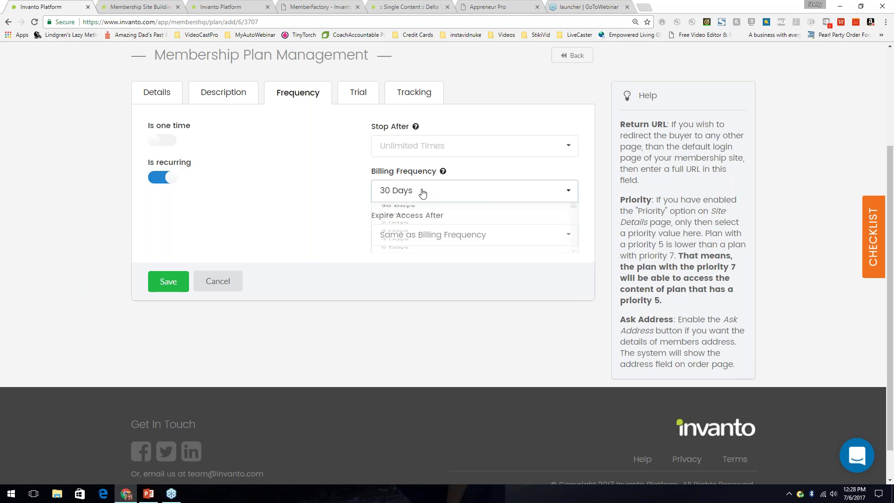
pyautogui.moveTo(573, 214); pyautogui.dragTo(569, 328)
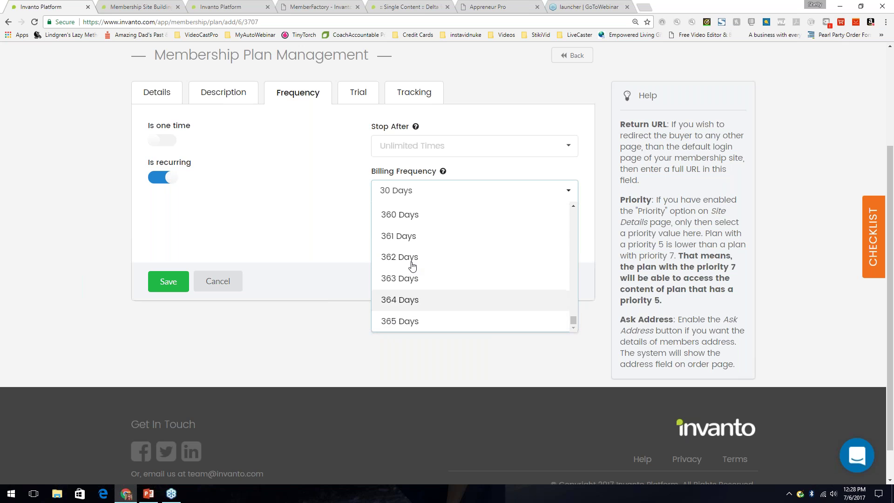
pyautogui.click(456, 171)
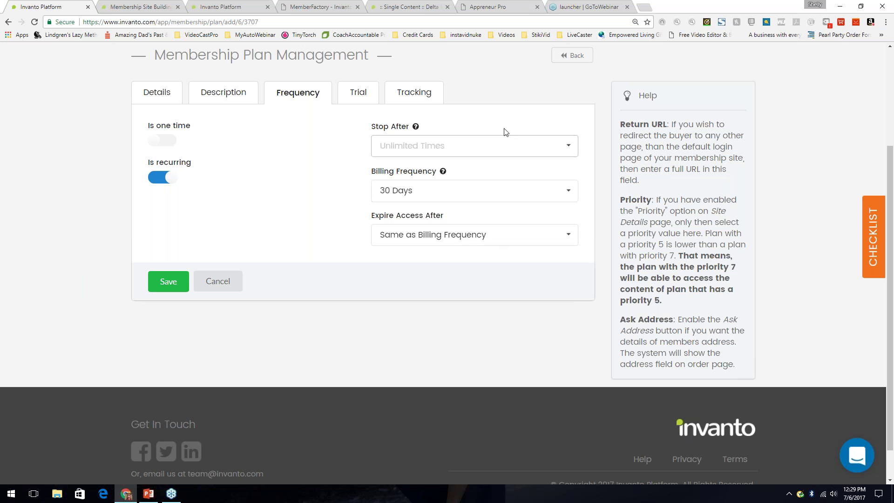
# - Enable a trial for the Bronze Plan and set the trial period to 365 days
pyautogui.click(359, 94)
pyautogui.click(163, 140)
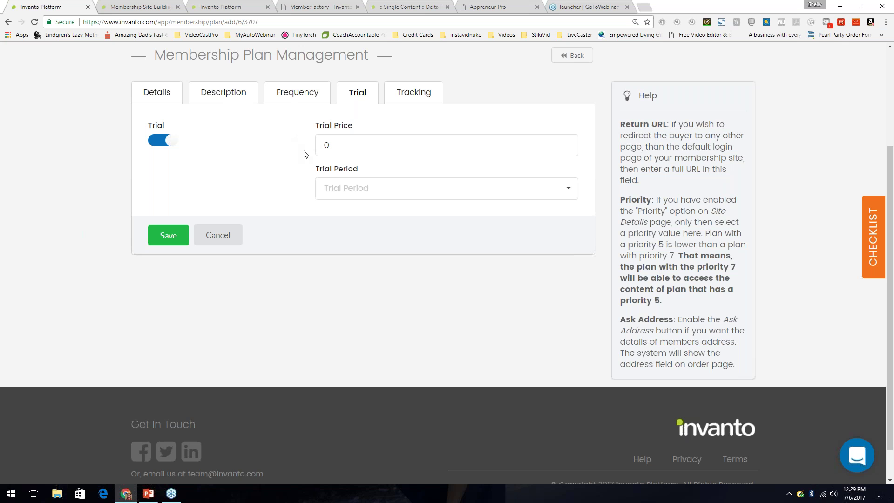
pyautogui.click(380, 183)
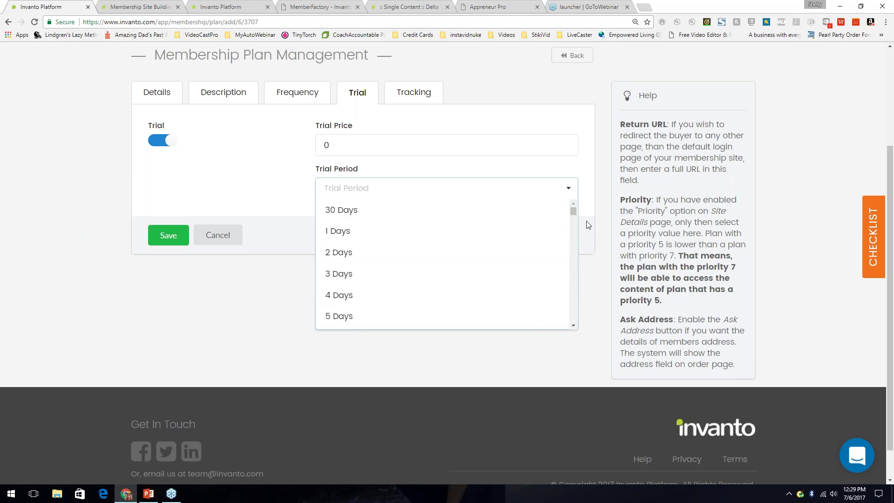
pyautogui.moveTo(573, 211); pyautogui.dragTo(574, 310)
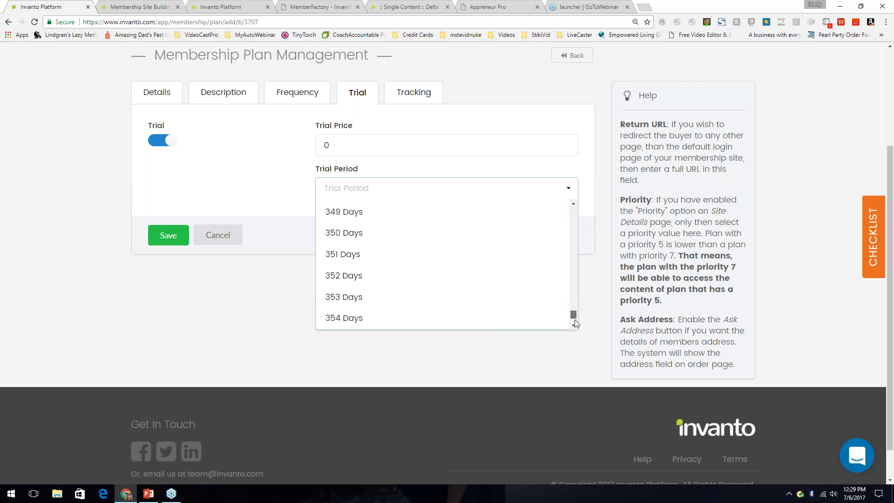
pyautogui.click(348, 317)
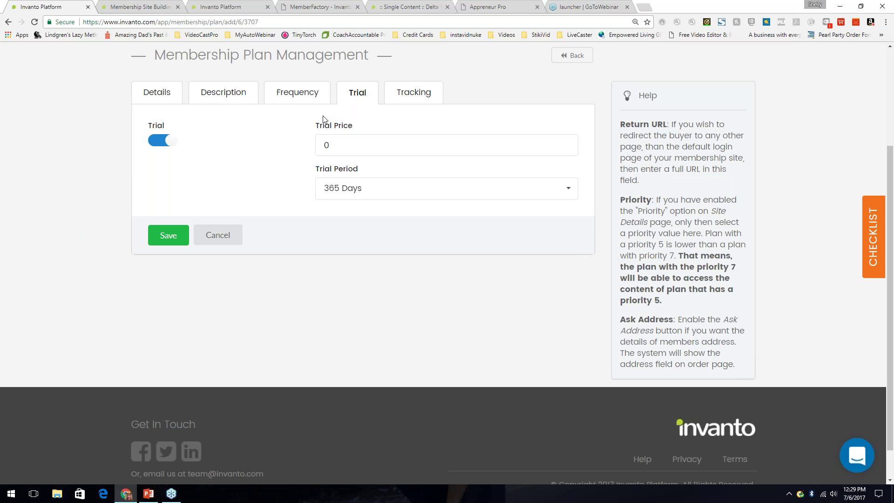
# - Turn off the Bronze Plan's trial, check its conversion pixel field under tracking, and save the plan
pyautogui.click(169, 145)
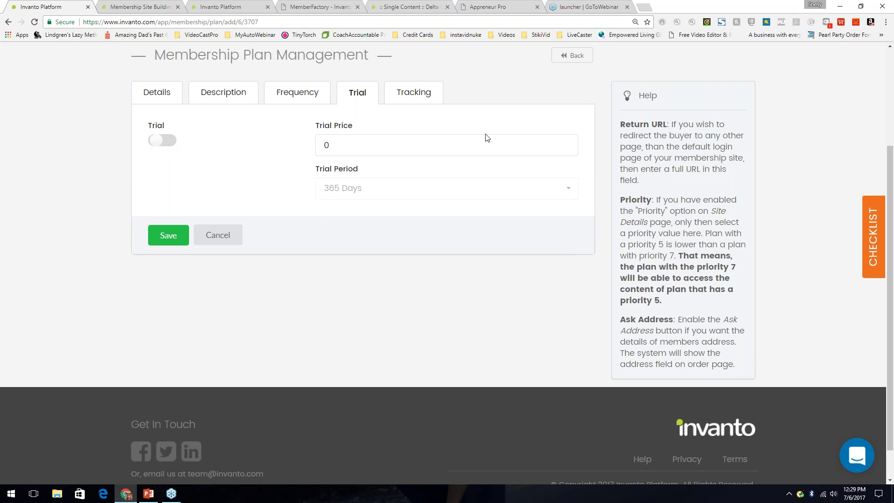
pyautogui.click(420, 94)
pyautogui.click(178, 148)
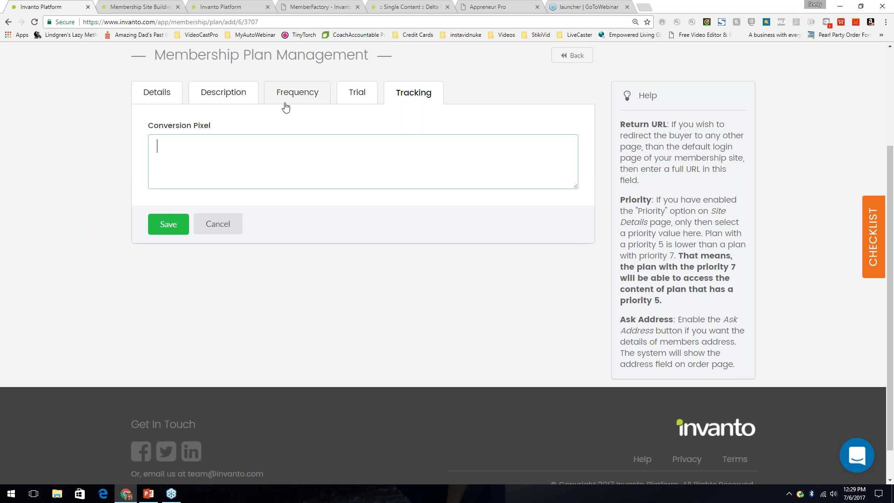
pyautogui.click(158, 95)
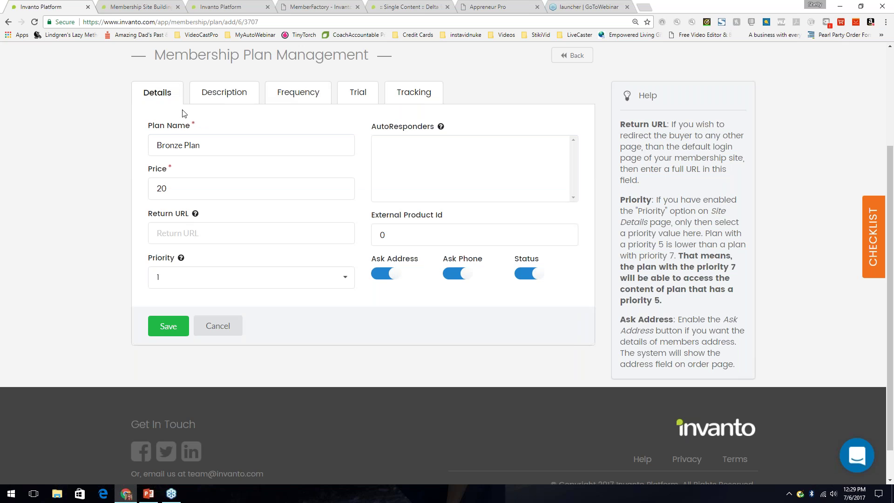
pyautogui.click(169, 328)
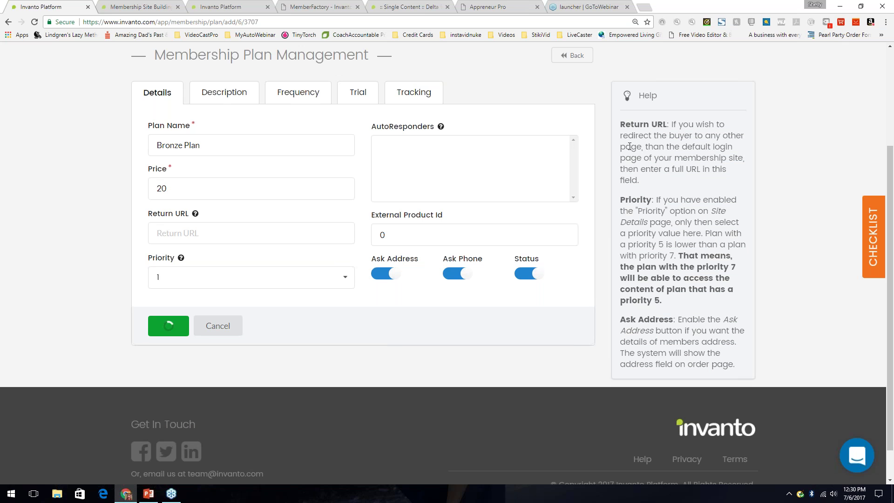
pyautogui.scroll(1, 630, 146)
pyautogui.scroll(1, 629, 147)
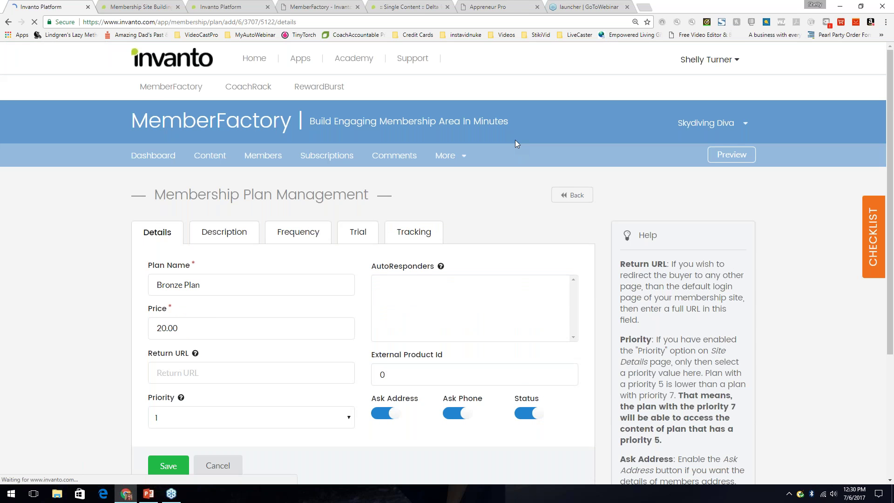
# - Add a new membership plan named Silver Plan with a price of 50
pyautogui.click(450, 159)
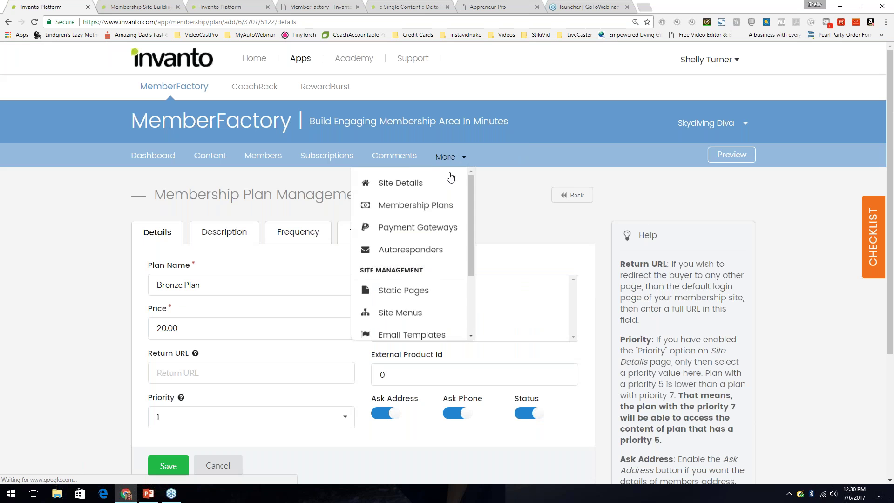
pyautogui.click(435, 201)
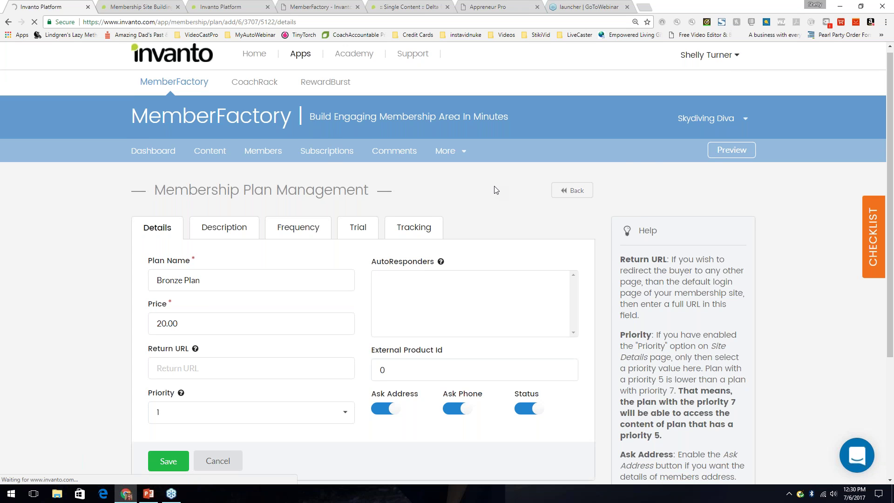
pyautogui.scroll(-4, 497, 190)
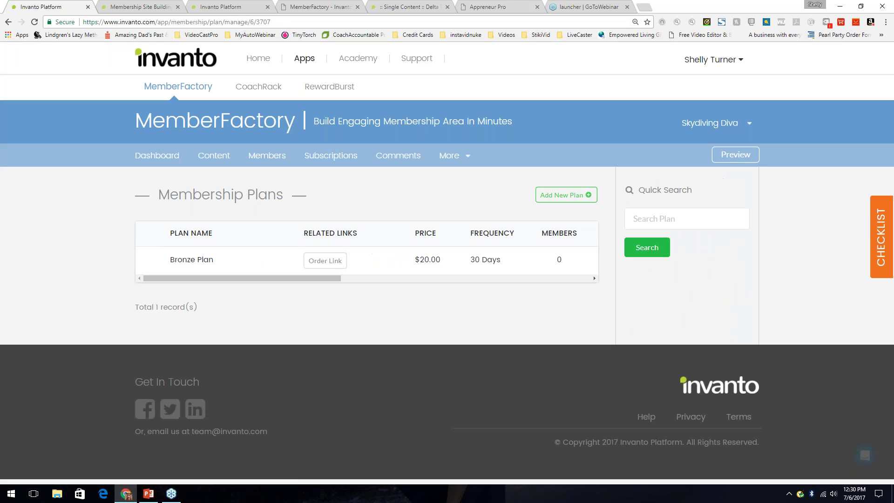
pyautogui.click(566, 194)
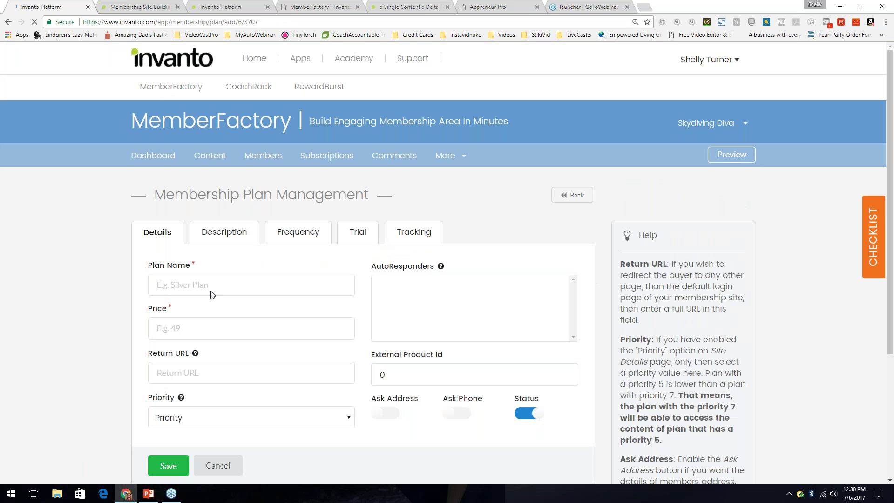
pyautogui.click(210, 287)
pyautogui.write('Silver Plan')
pyautogui.press('Tab')
pyautogui.write('50')
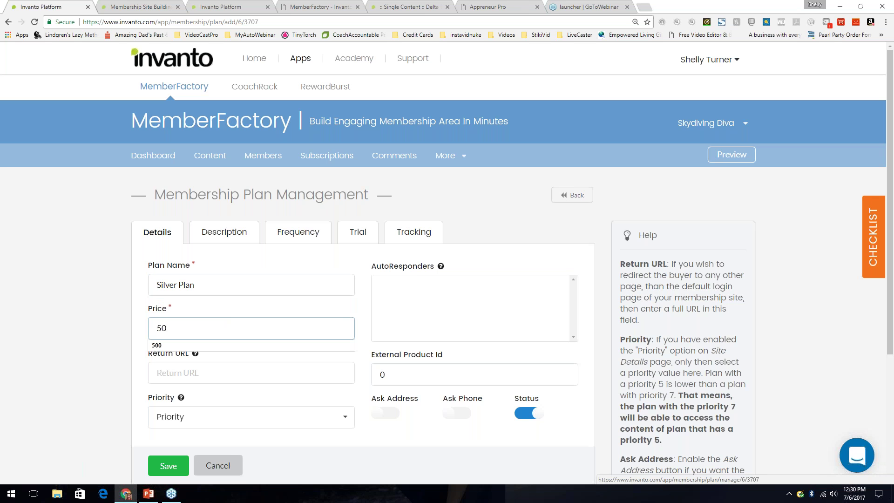
# - Enable Ask Address and Ask Phone for the Silver Plan and save it
pyautogui.scroll(-1, 295, 365)
pyautogui.scroll(-2, 385, 327)
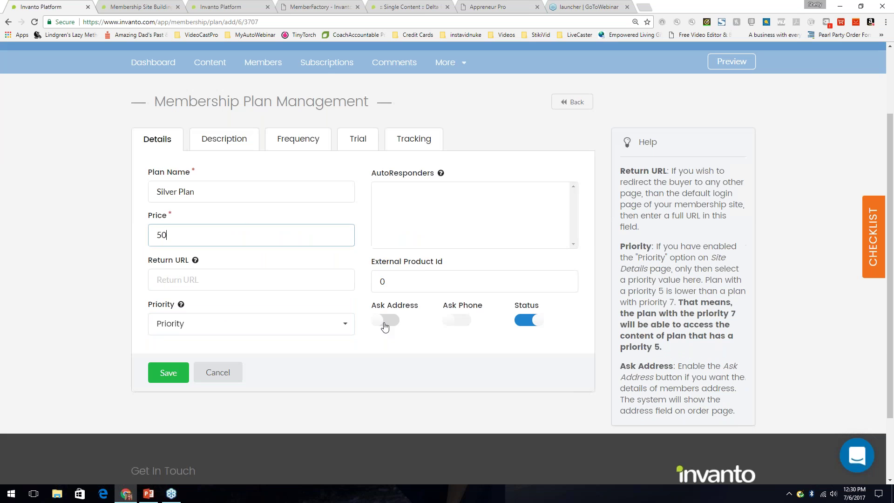
pyautogui.click(385, 321)
pyautogui.click(456, 321)
pyautogui.click(169, 376)
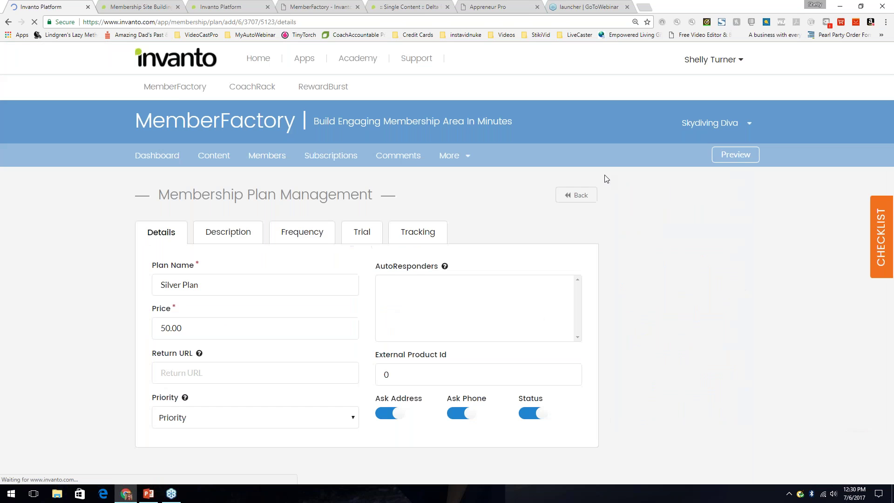
# - Add another membership plan named Gold Plan with a price of 100
pyautogui.click(449, 160)
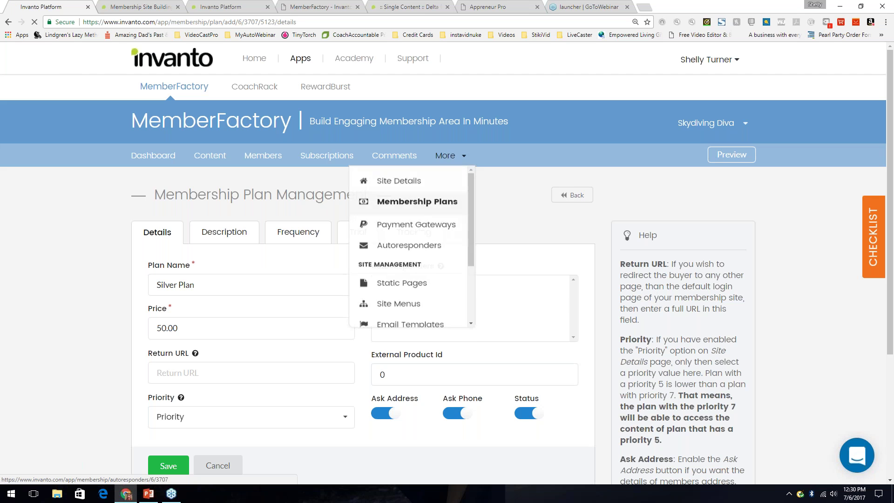
pyautogui.click(433, 204)
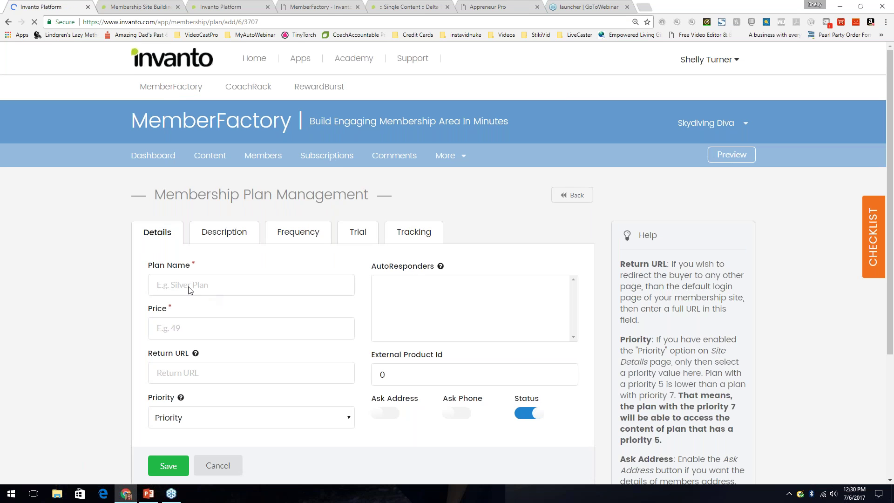
pyautogui.click(189, 290)
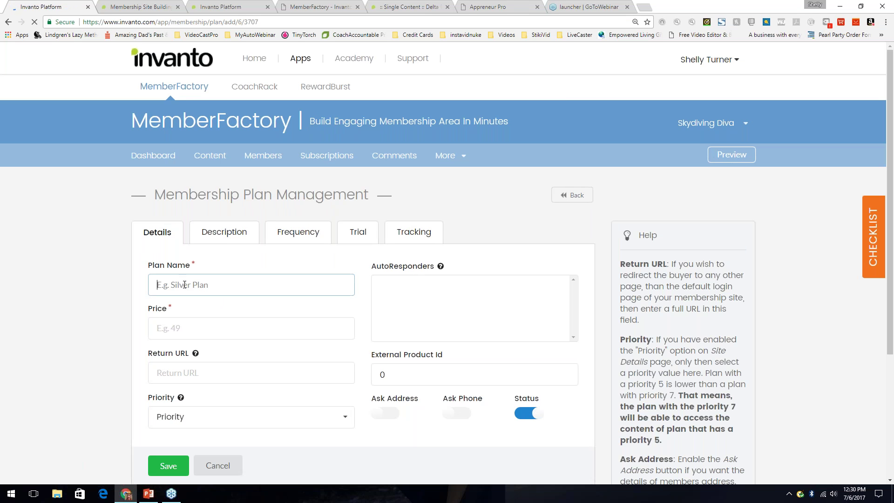
pyautogui.write('Gold Planb')
pyautogui.press('Tab')
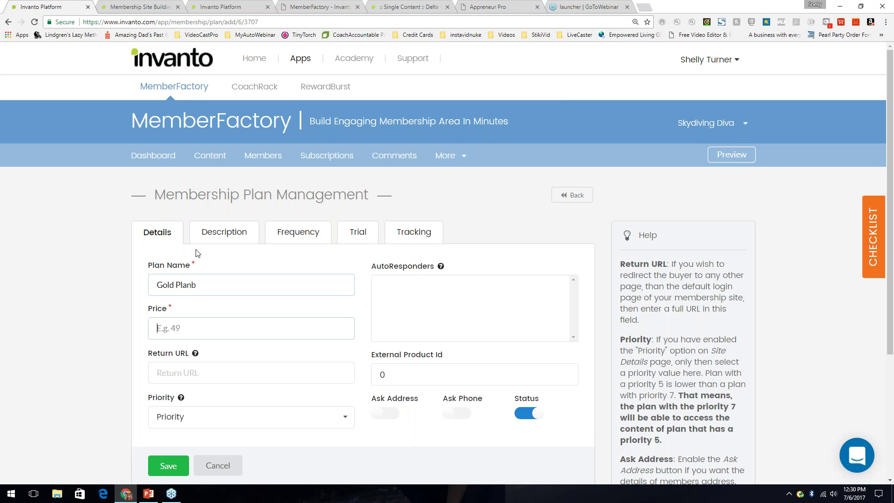
pyautogui.click(228, 278)
pyautogui.click(231, 318)
pyautogui.write('100')
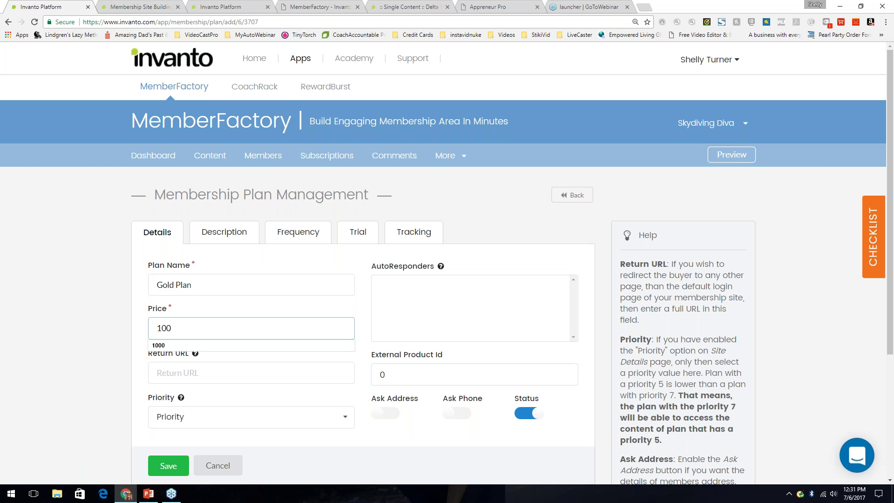
# - Enable Ask Address and Ask Phone for the Gold Plan and save it
pyautogui.click(265, 369)
pyautogui.scroll(-1, 262, 413)
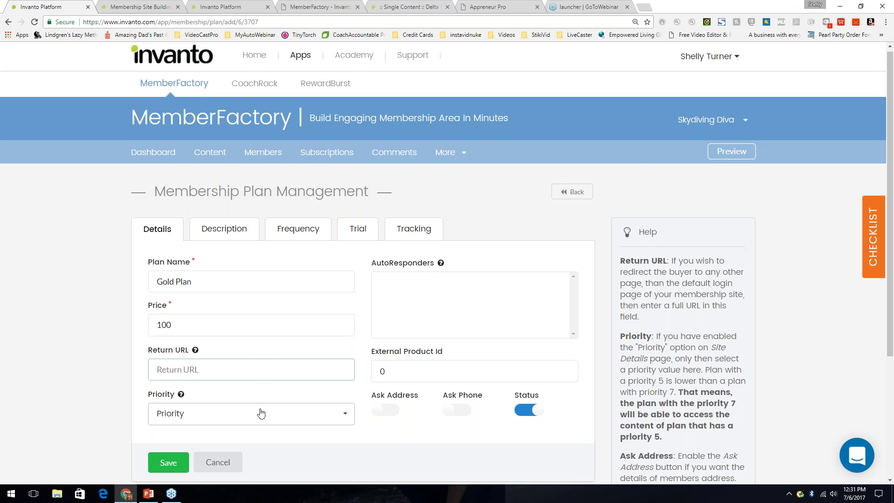
pyautogui.scroll(-2, 261, 413)
pyautogui.click(384, 321)
pyautogui.click(457, 321)
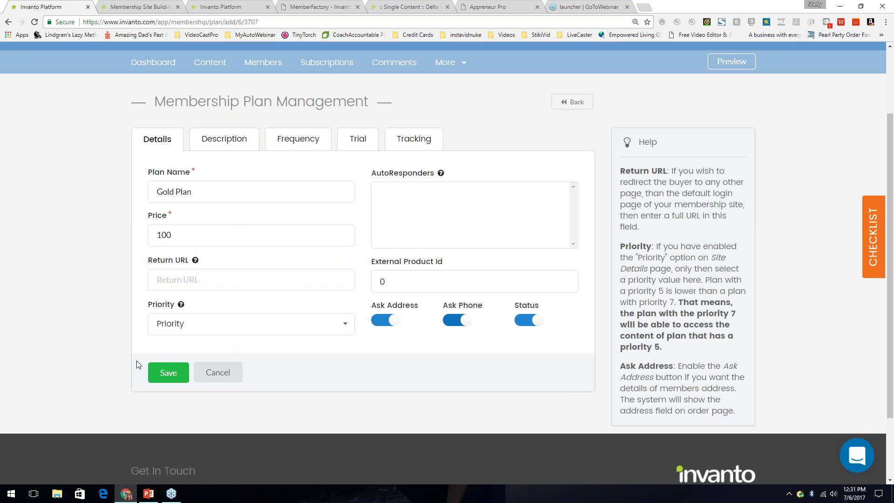
pyautogui.press('Return')
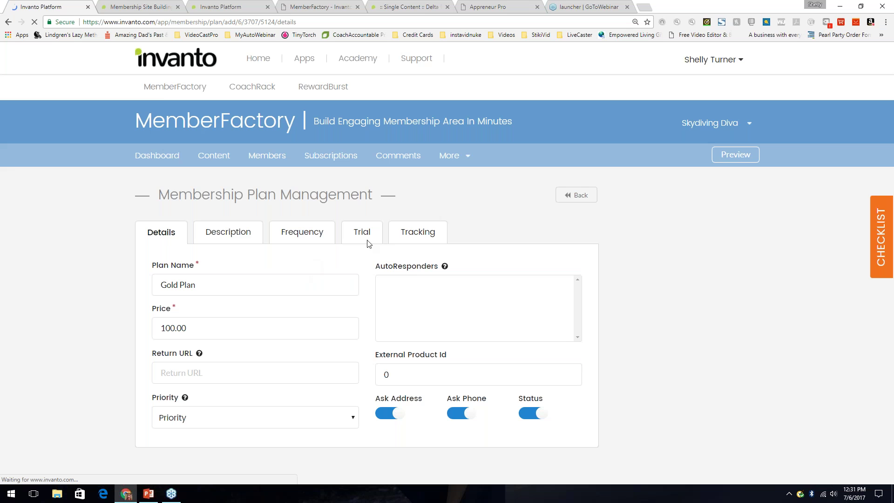
# - Return to the list of membership plans and review its statistics, status and edit and delete options
pyautogui.click(450, 158)
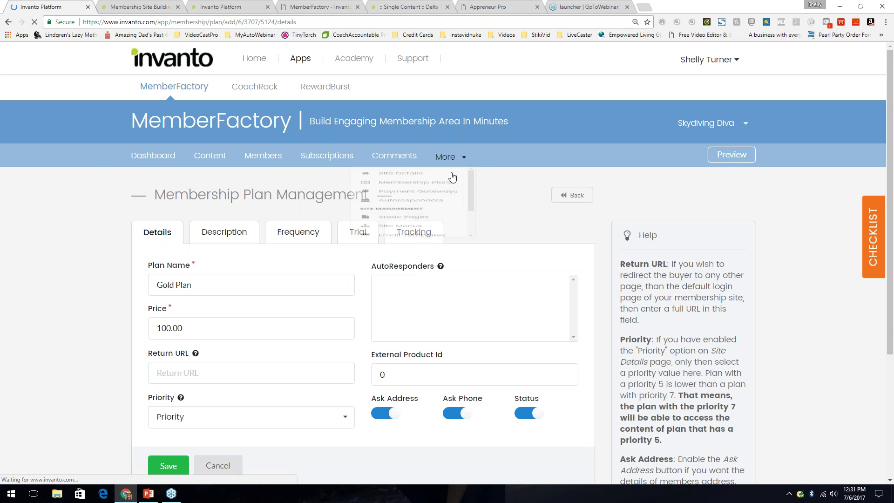
pyautogui.click(432, 207)
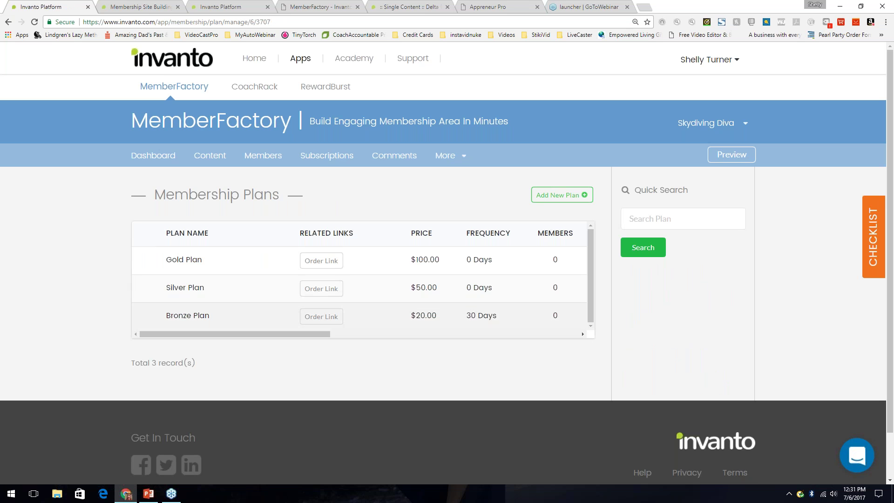
pyautogui.moveTo(214, 333); pyautogui.dragTo(487, 337)
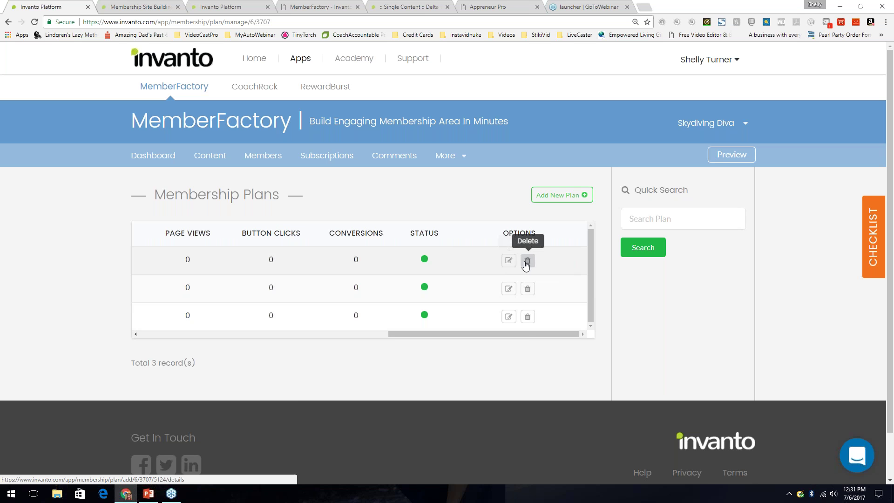
pyautogui.moveTo(524, 334); pyautogui.dragTo(255, 342)
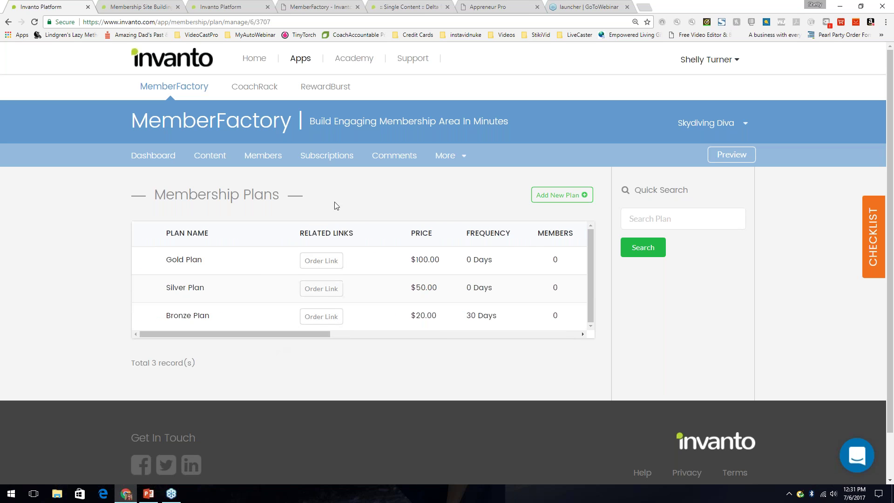
# - Copy the Bronze Plan's order link address, then review its checkout page and close it
pyautogui.rightClick(324, 317)
pyautogui.click(352, 366)
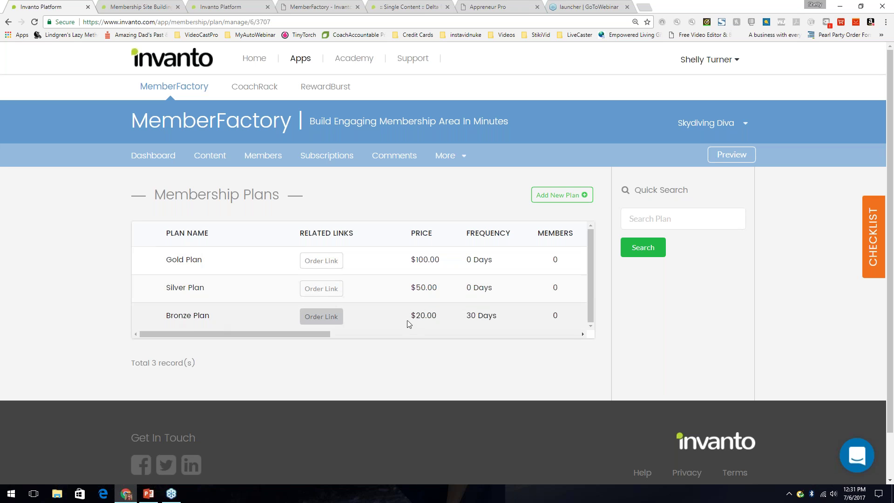
pyautogui.click(328, 319)
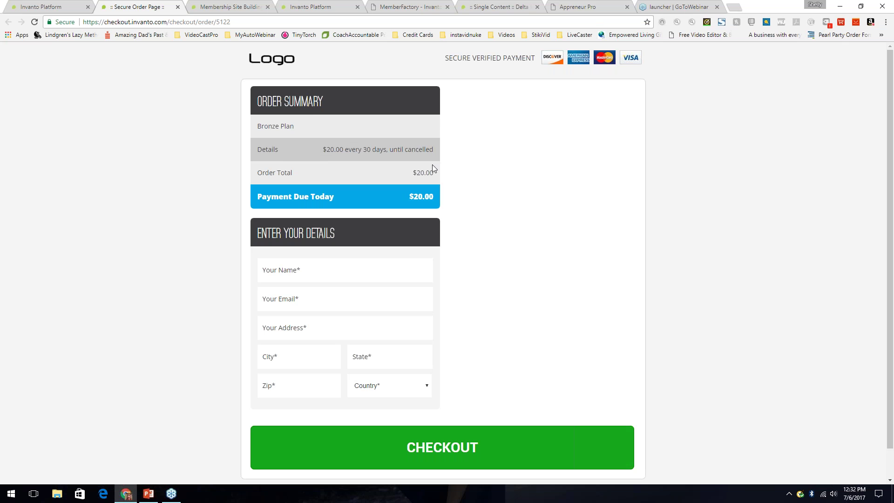
pyautogui.scroll(-1, 443, 243)
pyautogui.scroll(-1, 444, 243)
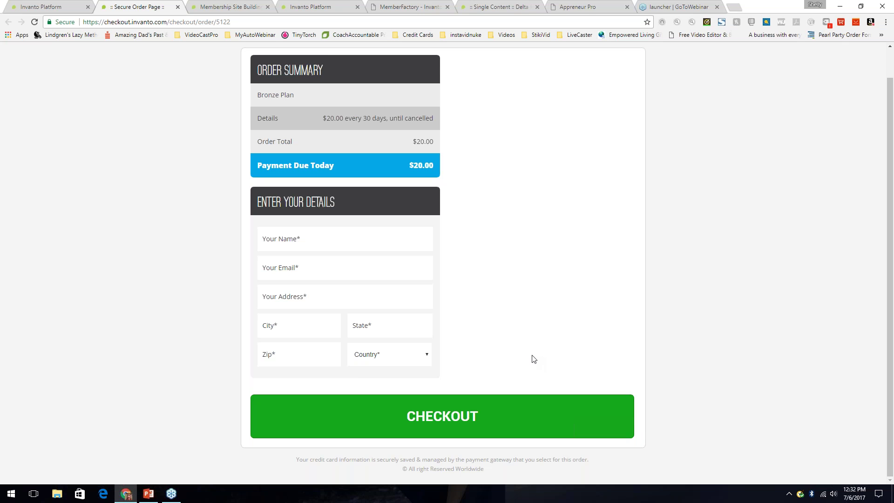
pyautogui.scroll(1, 482, 369)
pyautogui.scroll(1, 482, 369)
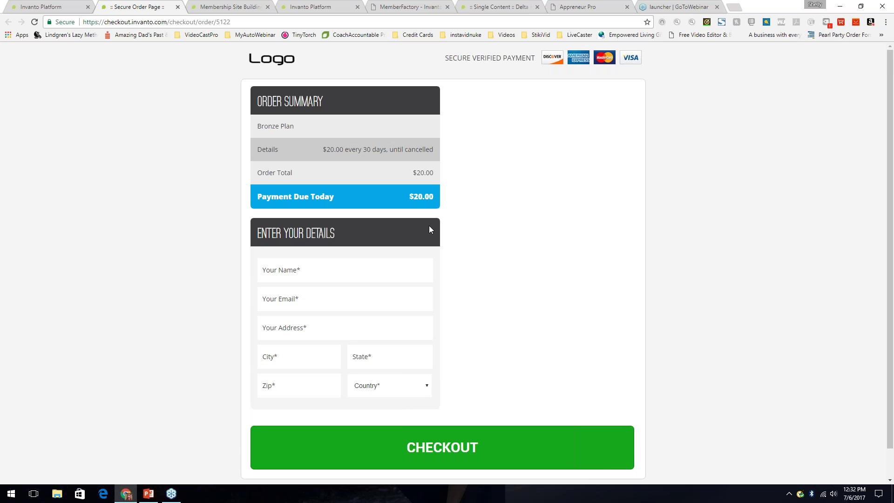
pyautogui.click(178, 8)
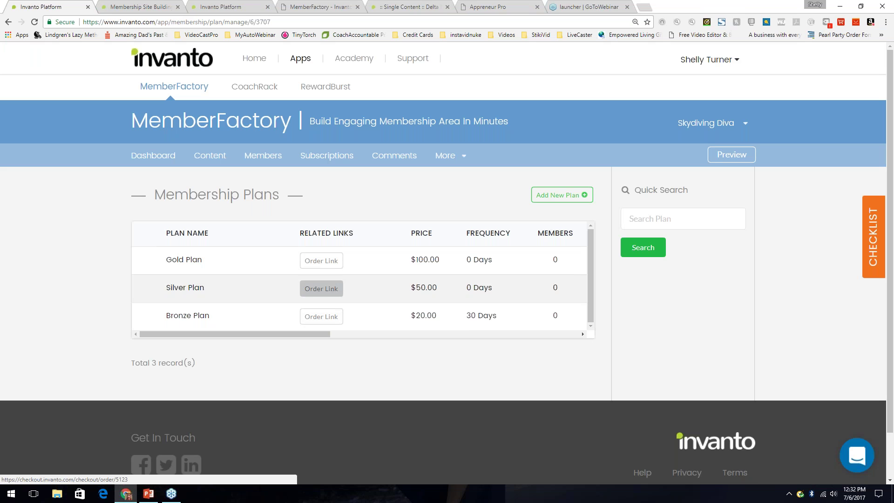
# - Copy the Silver Plan's order link address, then view its checkout page and close it
pyautogui.rightClick(325, 287)
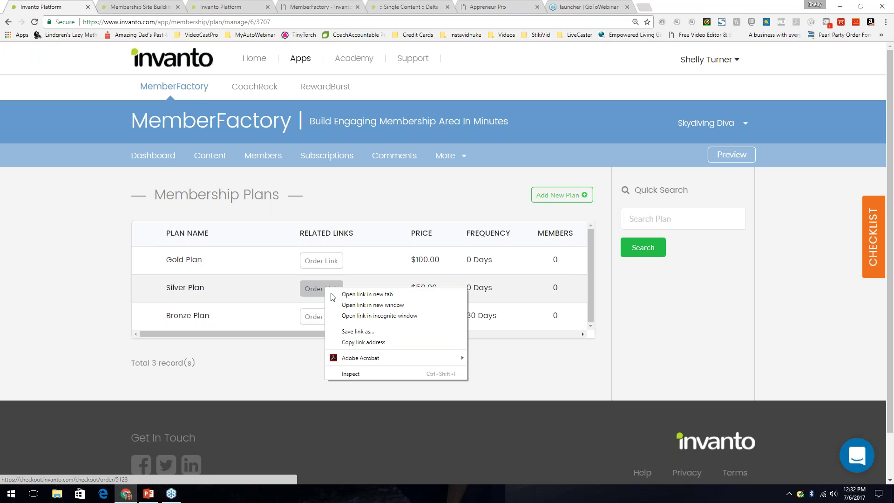
pyautogui.click(346, 345)
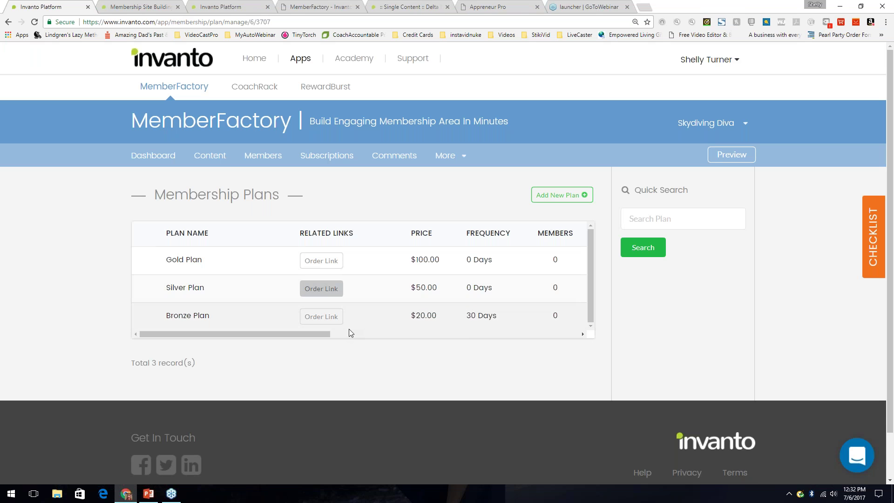
pyautogui.click(313, 291)
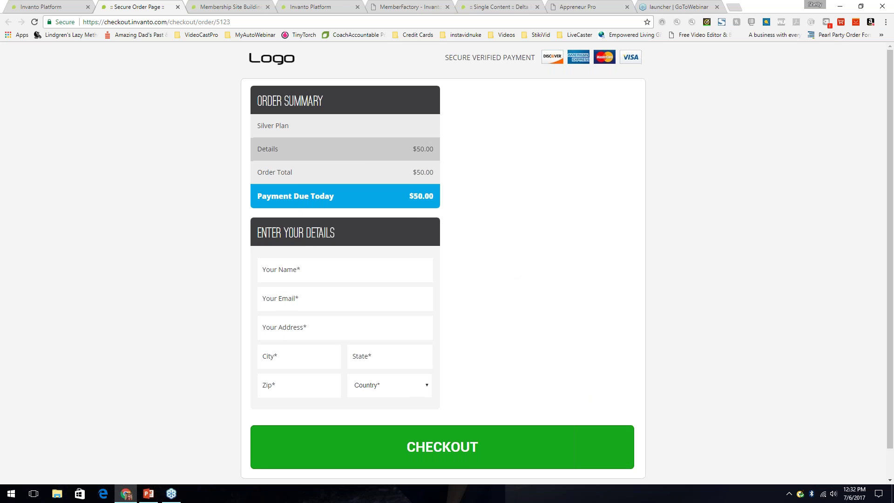
pyautogui.click(178, 7)
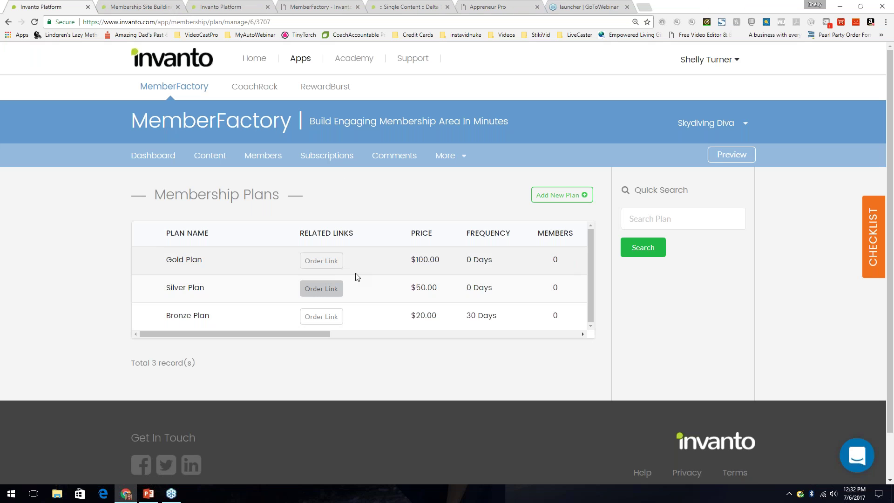
# - Open the membership site's Payment Gateways settings
pyautogui.click(454, 158)
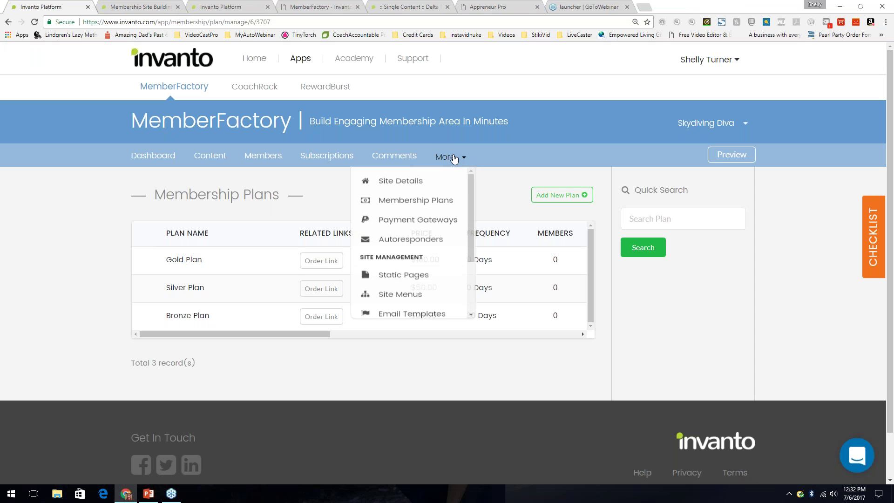
pyautogui.click(425, 228)
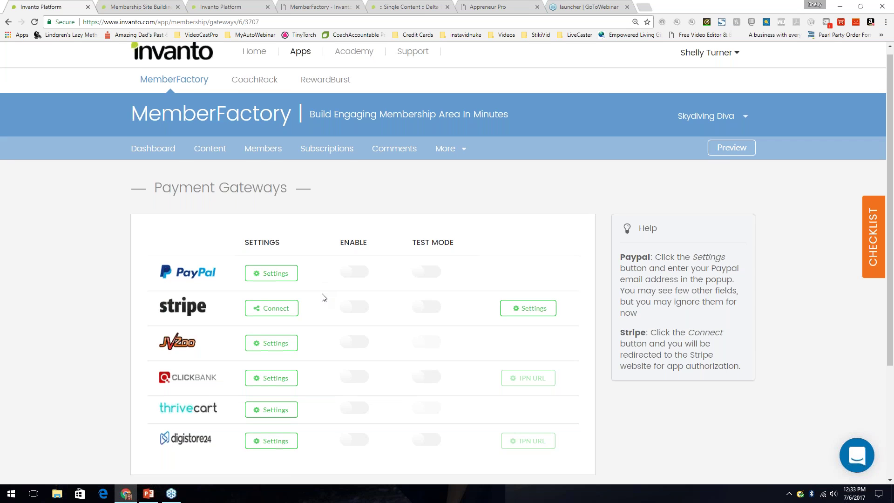
# - Look over the list of available payment gateways, then open the site's Autoresponders settings
pyautogui.scroll(-2, 78, 303)
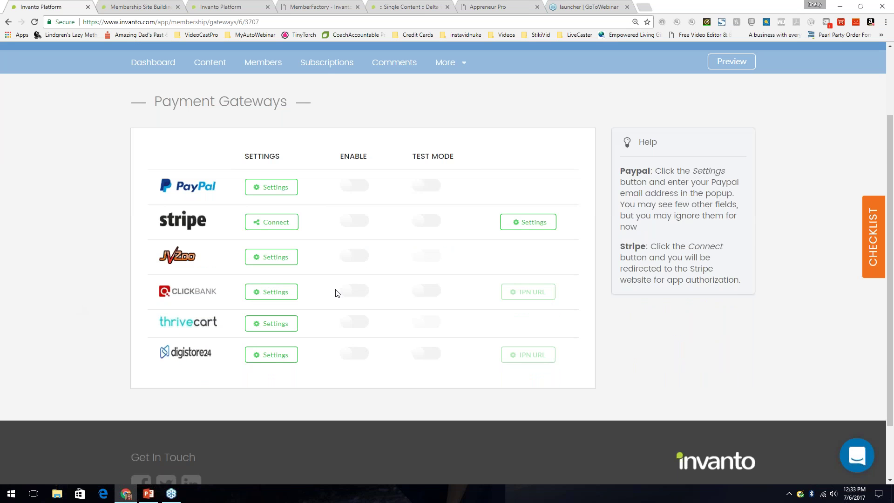
pyautogui.scroll(1, 438, 177)
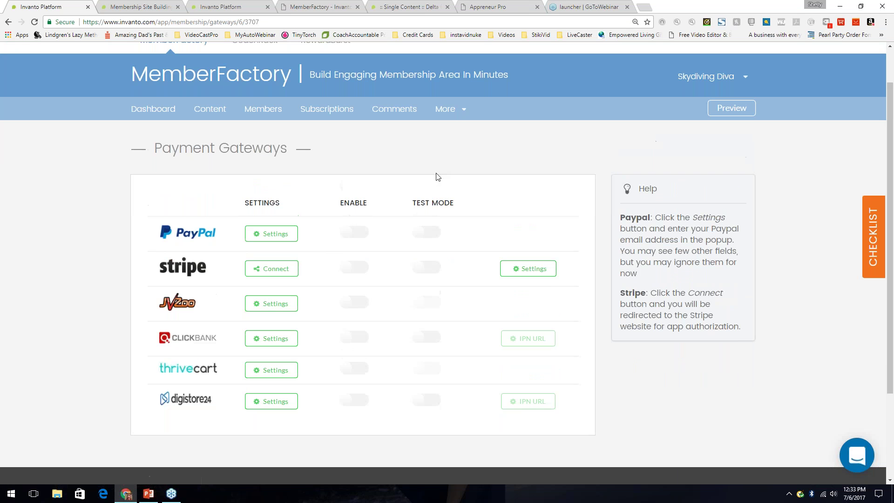
pyautogui.click(459, 110)
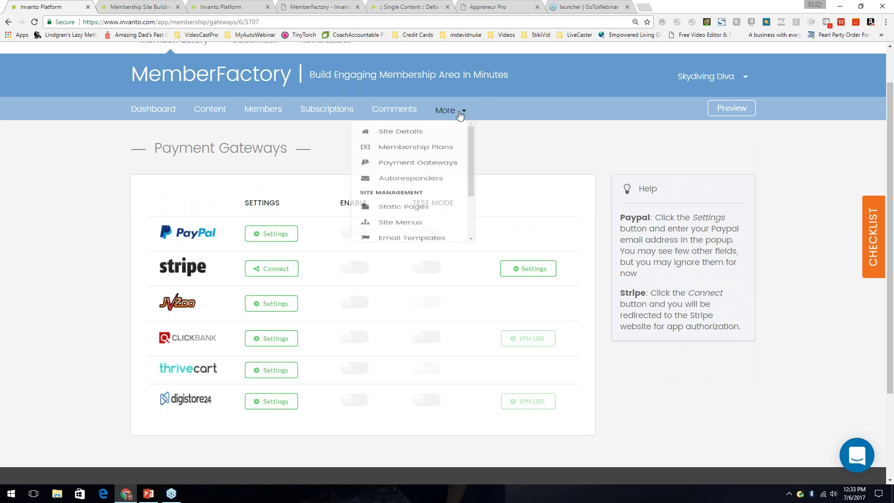
pyautogui.click(428, 205)
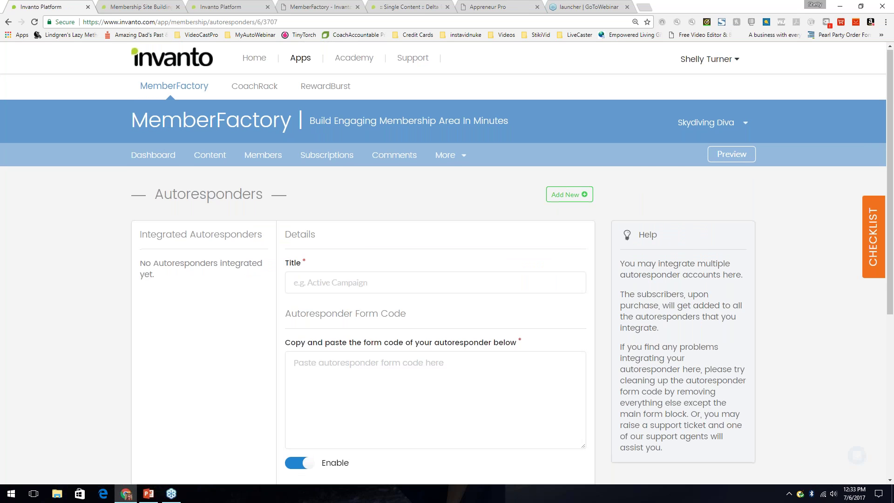
# - Examine the autoresponder form's title, form code, enable switch and mapped name and email fields
pyautogui.scroll(-2, 556, 103)
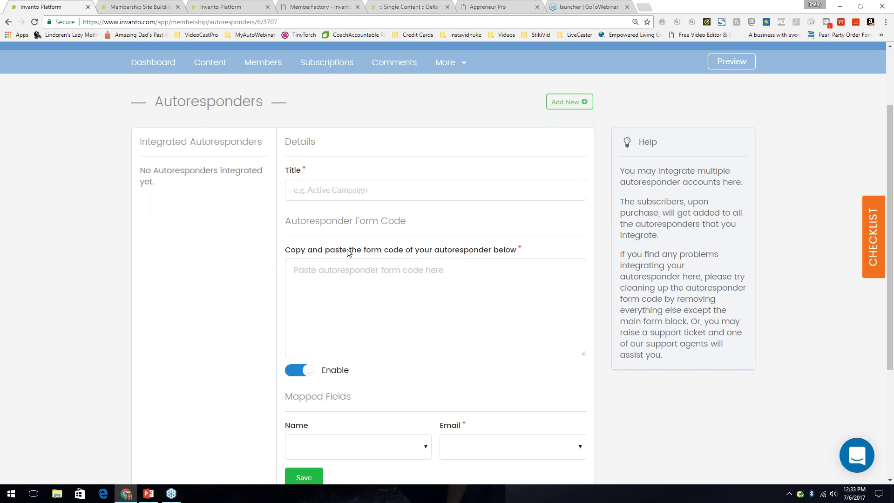
pyautogui.scroll(-1, 448, 312)
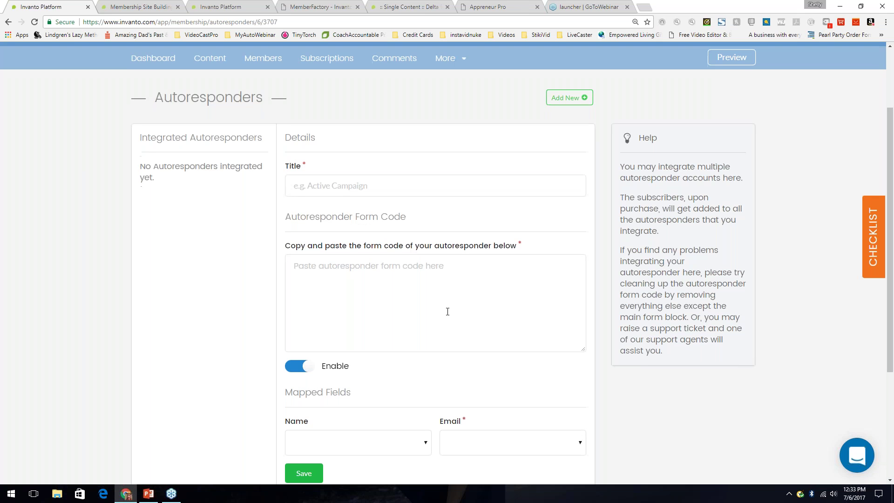
pyautogui.scroll(-2, 448, 312)
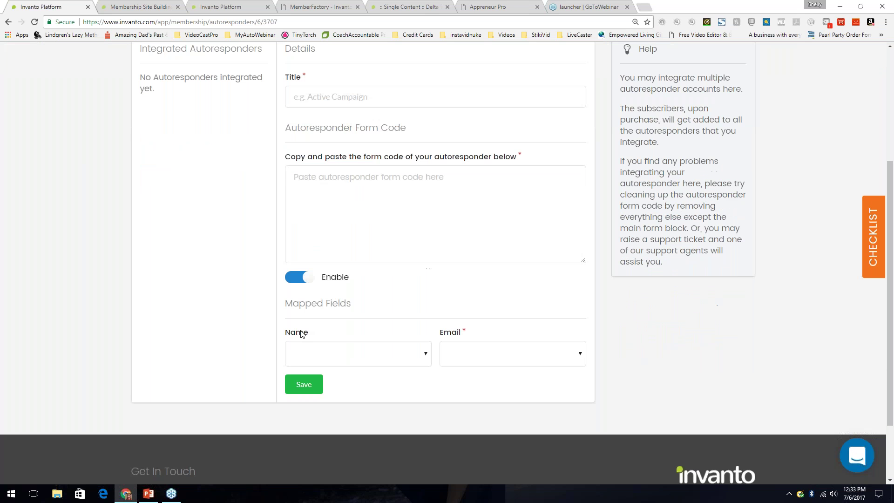
pyautogui.scroll(1, 461, 253)
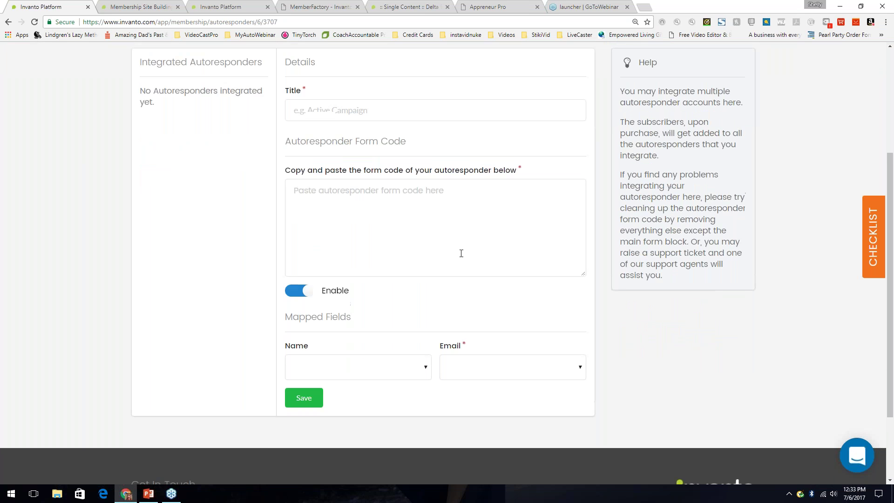
pyautogui.scroll(2, 461, 253)
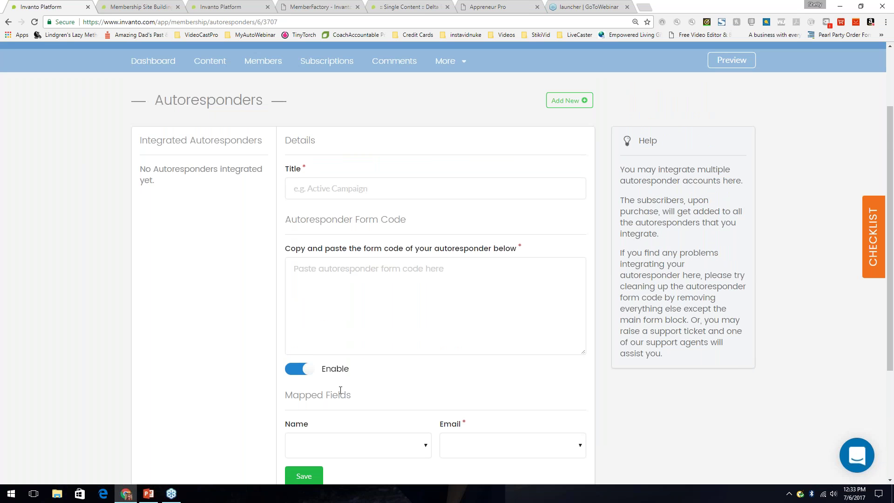
pyautogui.scroll(-1, 340, 390)
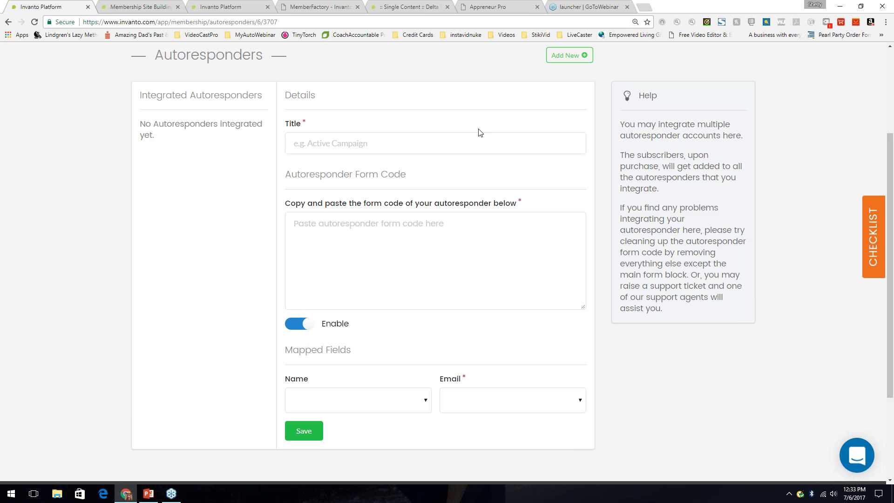
# - Open the membership site's list of Static Pages
pyautogui.scroll(1, 435, 233)
pyautogui.click(445, 63)
pyautogui.click(422, 199)
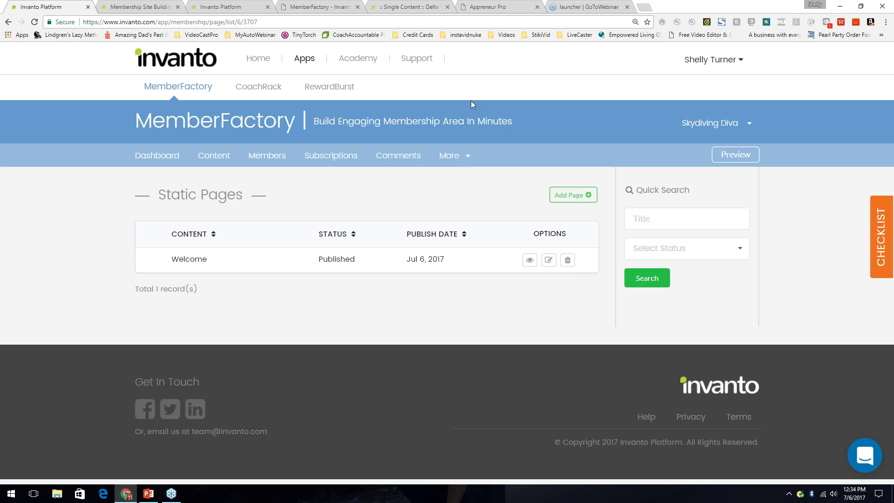
# - Open the Site Menus manager and look over its menu creation options
pyautogui.click(463, 155)
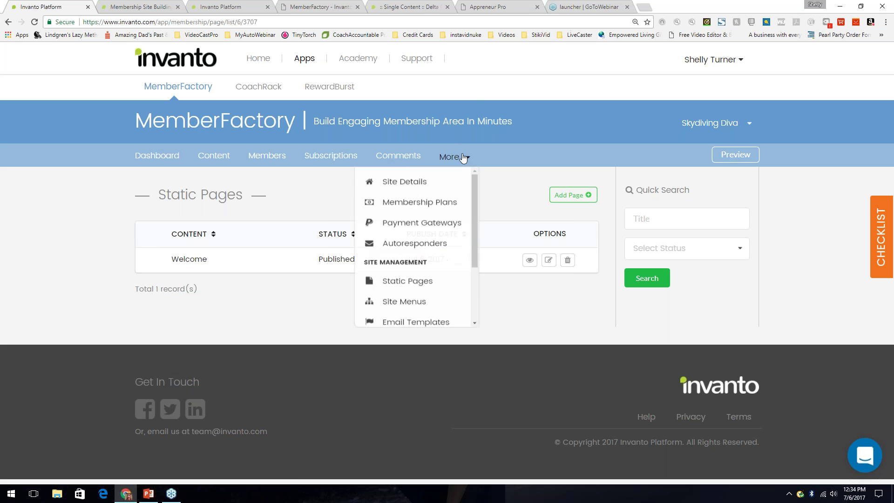
pyautogui.scroll(-1, 449, 280)
pyautogui.scroll(-1, 447, 286)
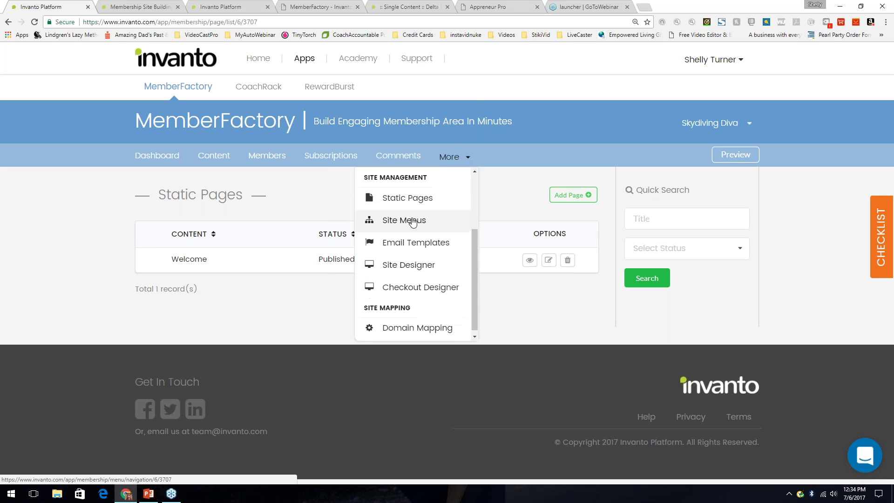
pyautogui.click(394, 220)
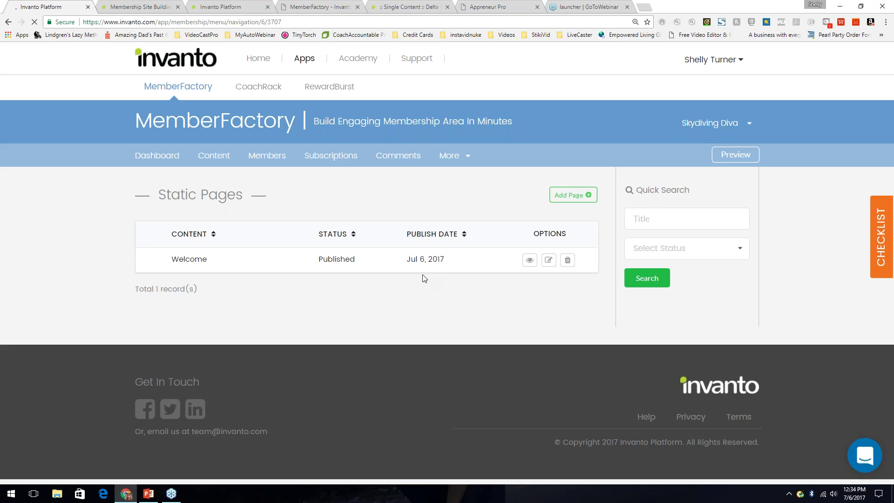
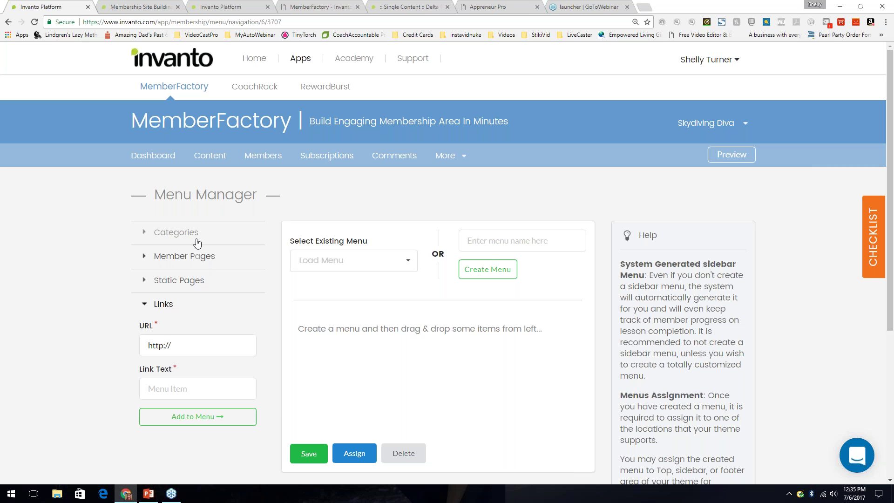
# - Open the membership site's Email Templates settings
pyautogui.click(449, 158)
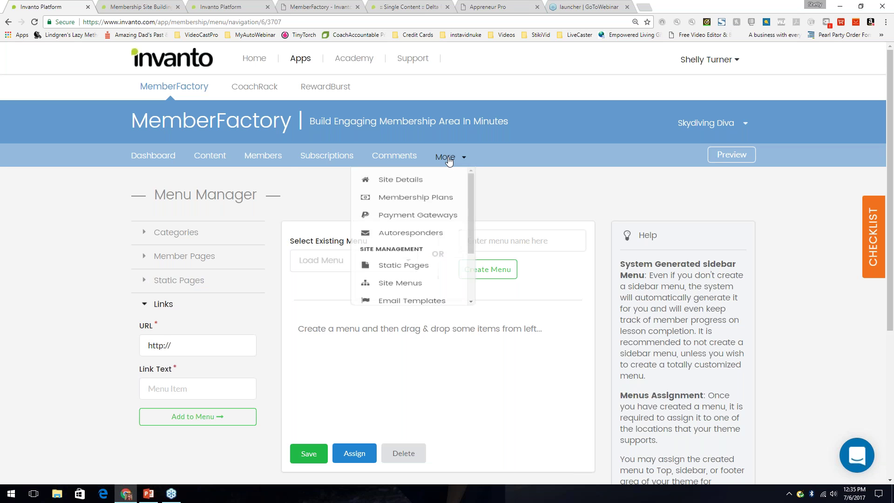
pyautogui.scroll(-1, 444, 297)
pyautogui.click(442, 294)
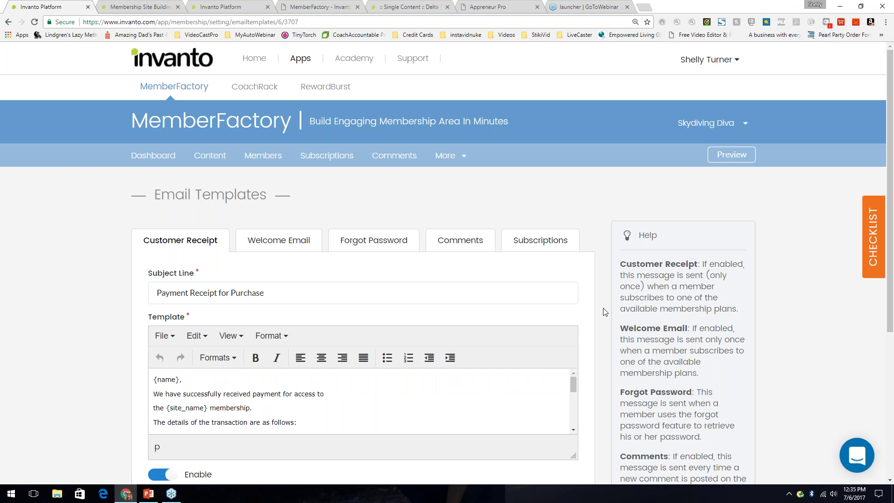
# - Read through the Customer Receipt email template, highlighting the {name} placeholder in its body
pyautogui.scroll(-1, 599, 260)
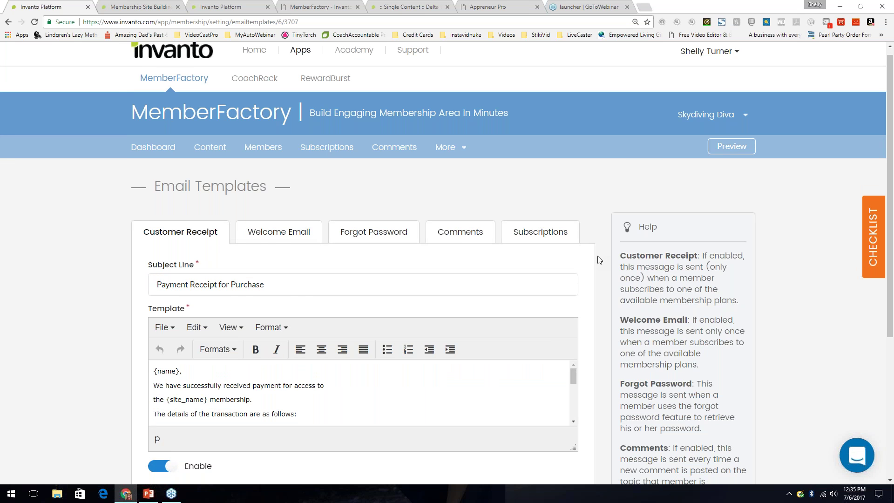
pyautogui.scroll(-2, 599, 260)
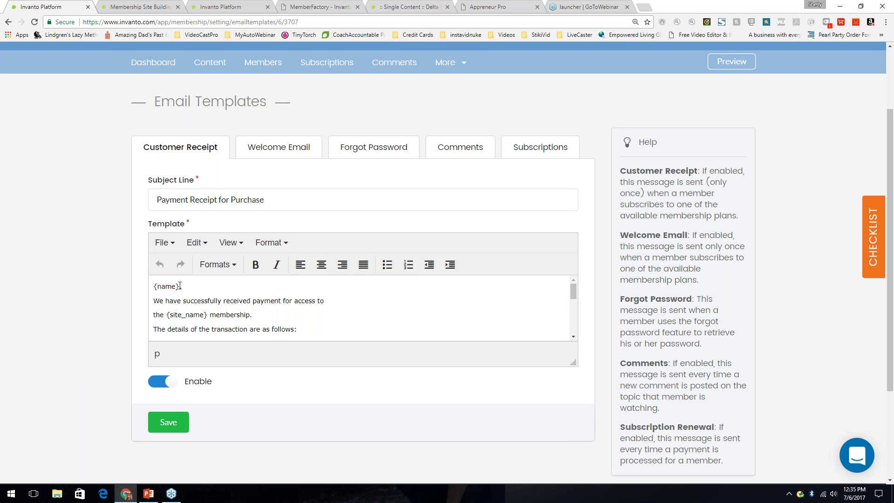
pyautogui.moveTo(180, 287); pyautogui.dragTo(155, 292)
pyautogui.scroll(-5, 263, 320)
pyautogui.scroll(5, 259, 306)
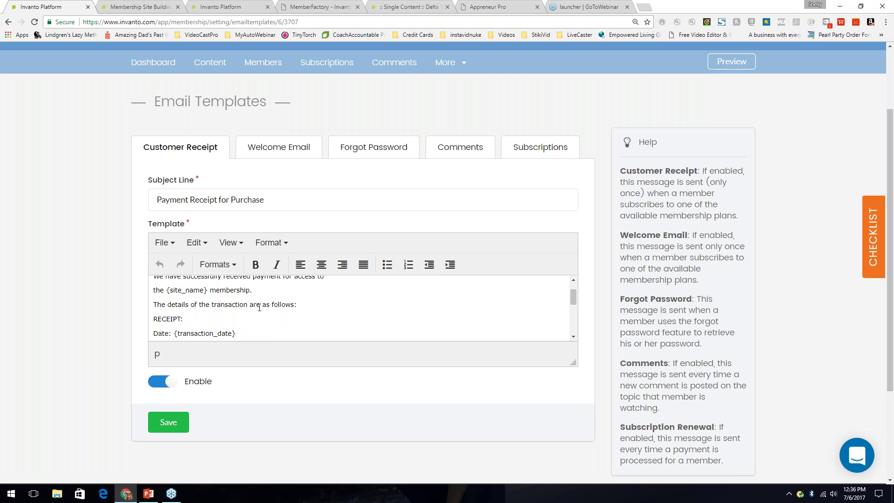
# - View the Welcome Email, Forgot Password and Comments email templates, reading through the comment notification's body
pyautogui.click(260, 152)
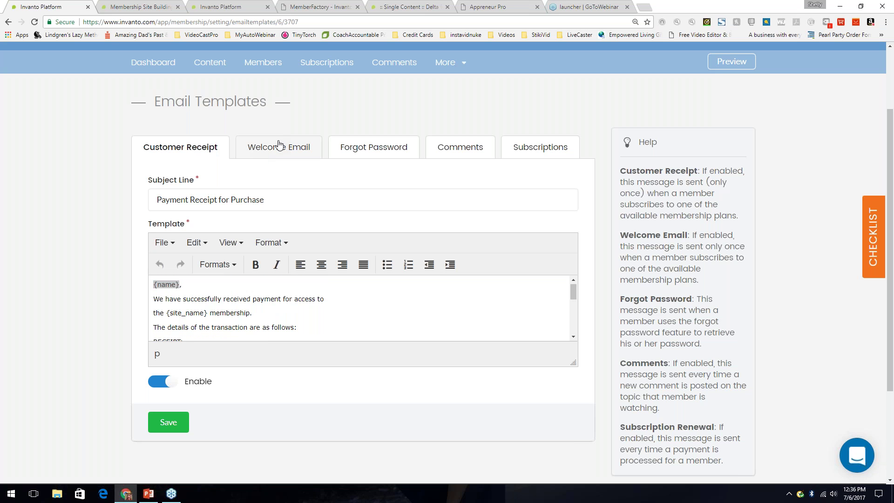
pyautogui.click(382, 149)
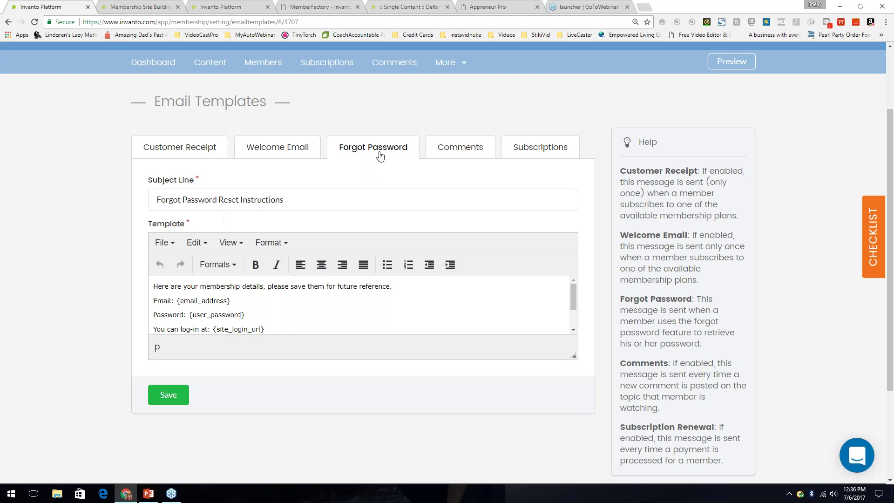
pyautogui.click(465, 150)
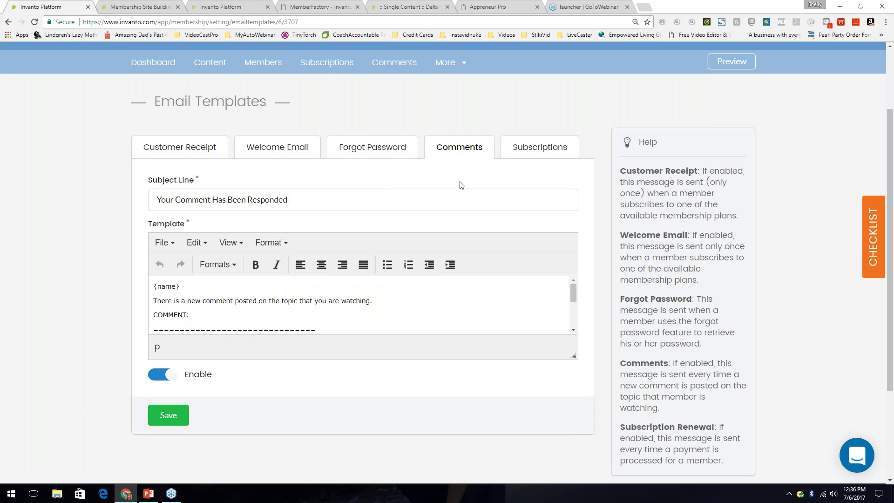
pyautogui.scroll(-1, 381, 304)
pyautogui.scroll(-3, 381, 304)
pyautogui.scroll(4, 381, 304)
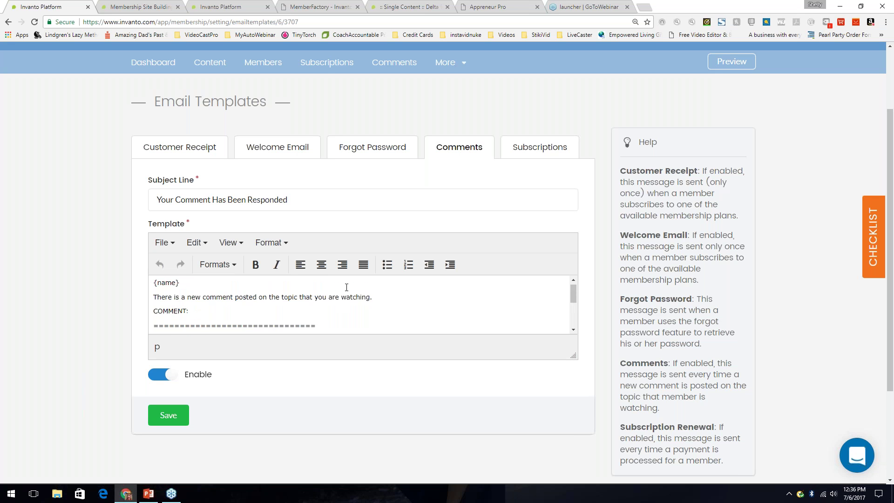
# - View the Subscriptions email template and read through the renewal notification's body
pyautogui.click(562, 149)
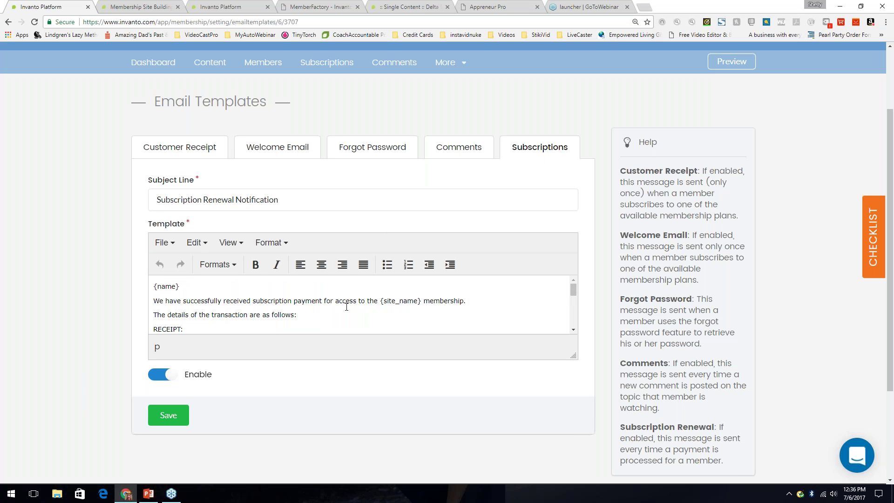
pyautogui.scroll(-1, 336, 308)
pyautogui.scroll(-3, 335, 308)
pyautogui.scroll(4, 298, 294)
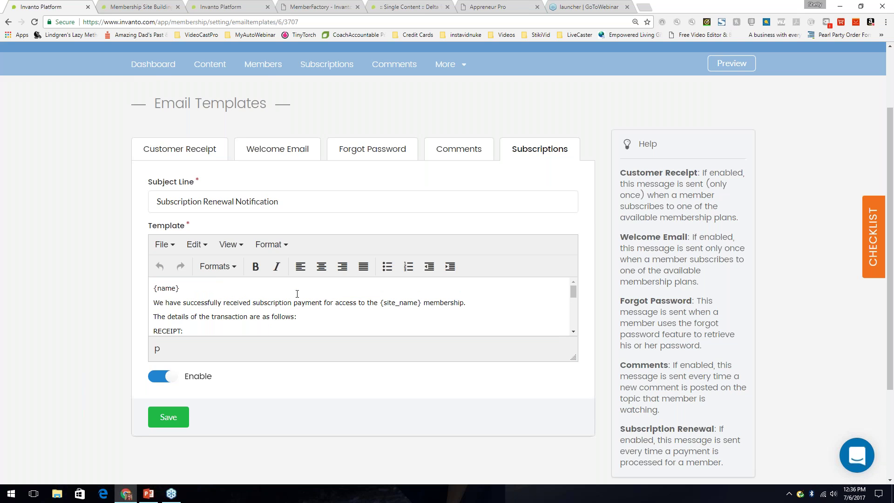
pyautogui.scroll(2, 298, 294)
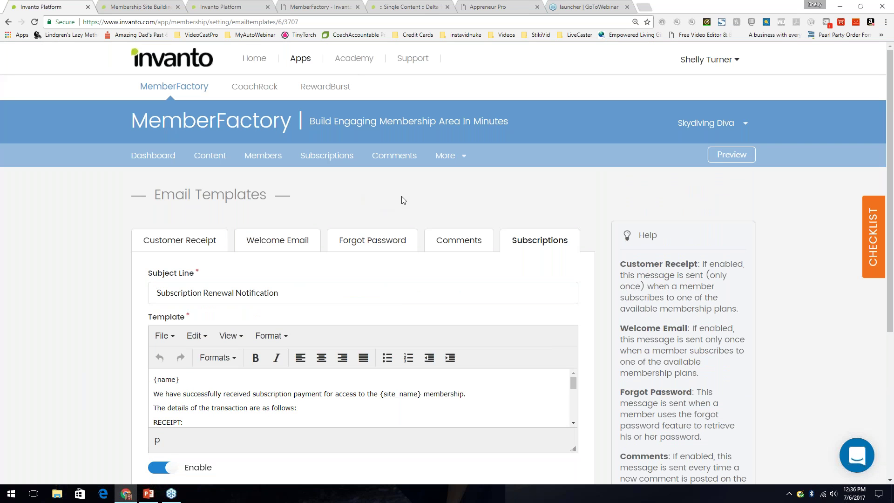
# - Open the Site Designer for the membership site
pyautogui.click(461, 163)
pyautogui.scroll(-1, 439, 291)
pyautogui.scroll(-1, 419, 279)
pyautogui.click(410, 267)
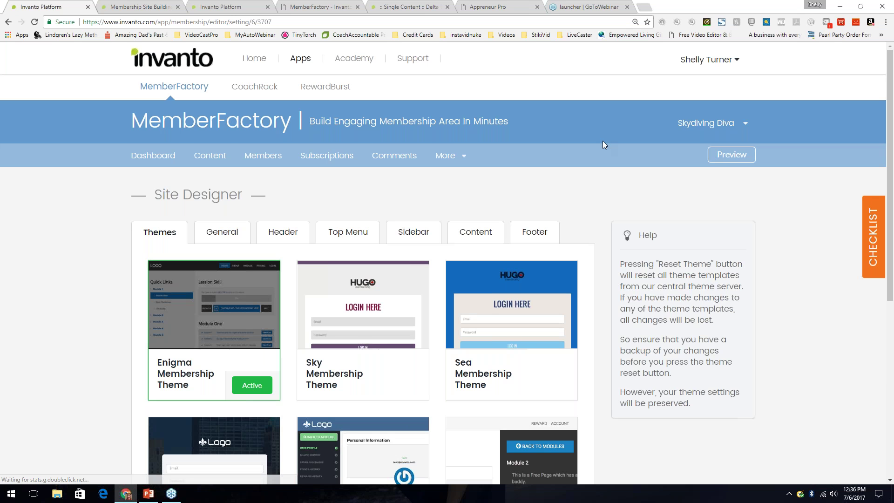
# - Browse the available membership themes, then view the Sea Membership Theme's demo and close it
pyautogui.scroll(-2, 592, 267)
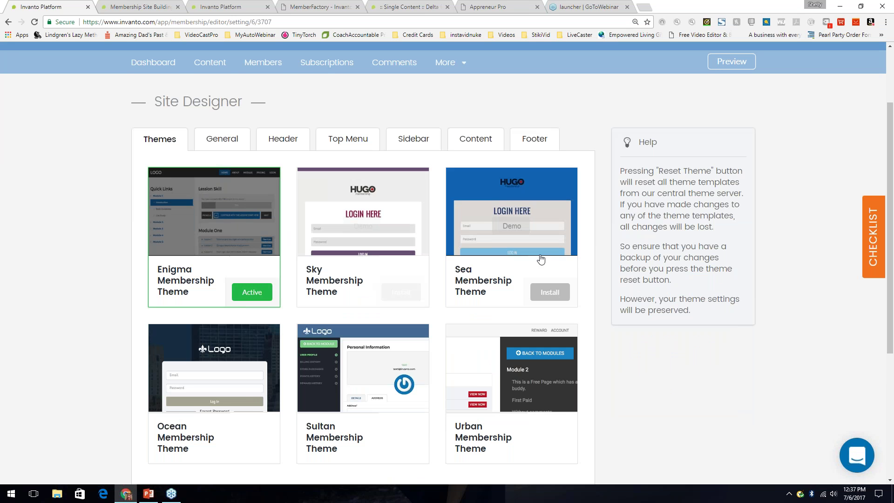
pyautogui.scroll(-1, 536, 372)
pyautogui.scroll(-2, 536, 372)
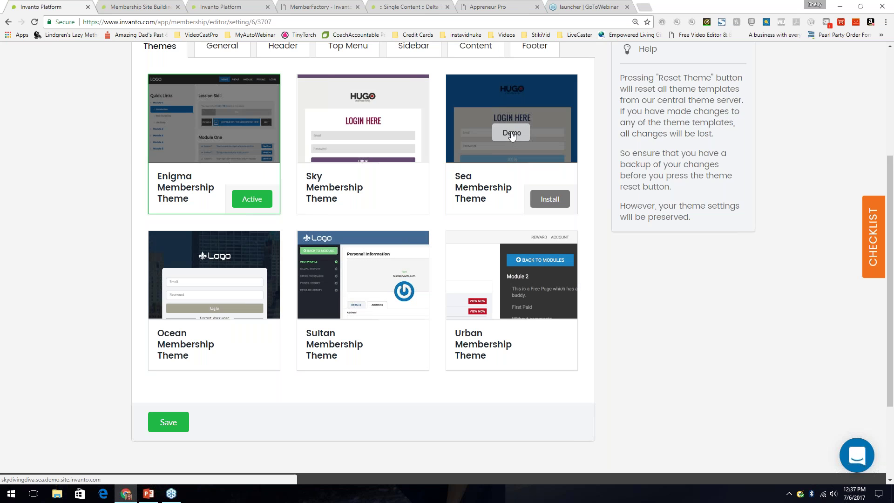
pyautogui.click(511, 133)
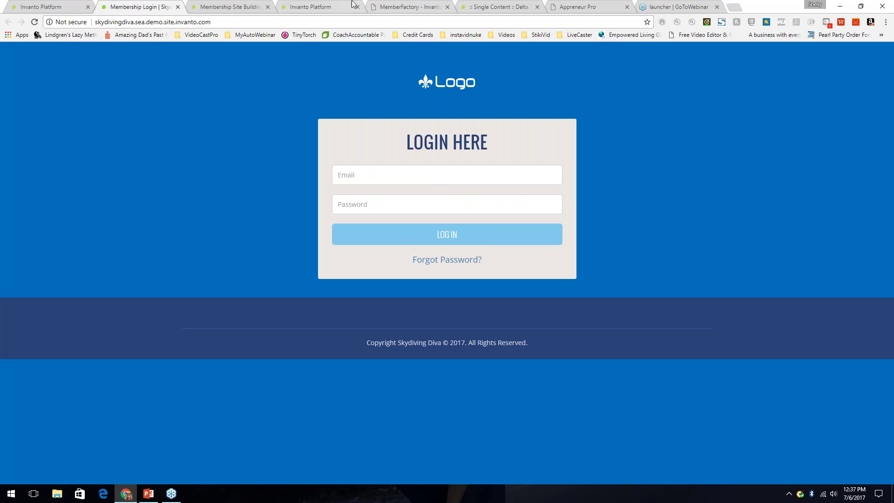
pyautogui.click(178, 7)
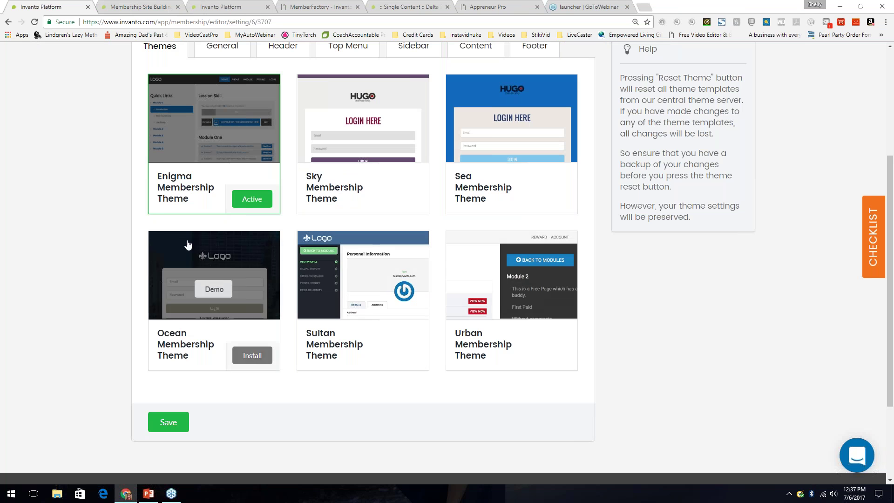
# - Show the General design settings of the Enigma Membership Theme
pyautogui.scroll(1, 615, 200)
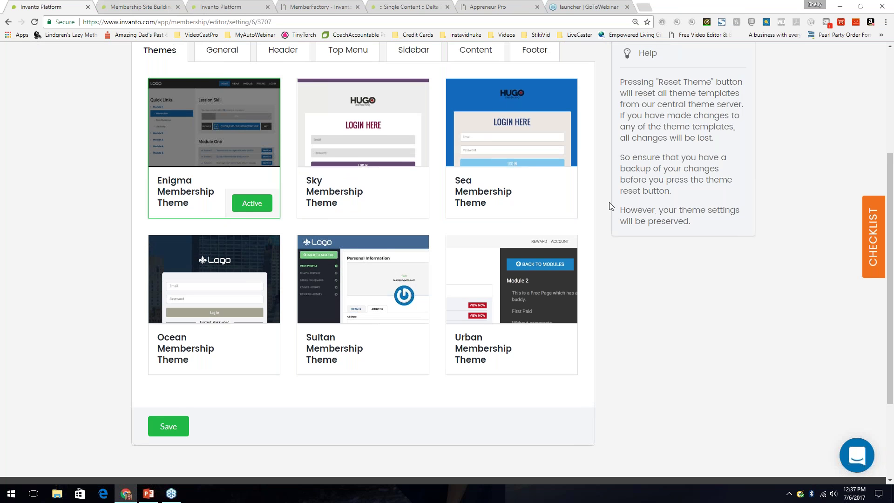
pyautogui.scroll(1, 605, 247)
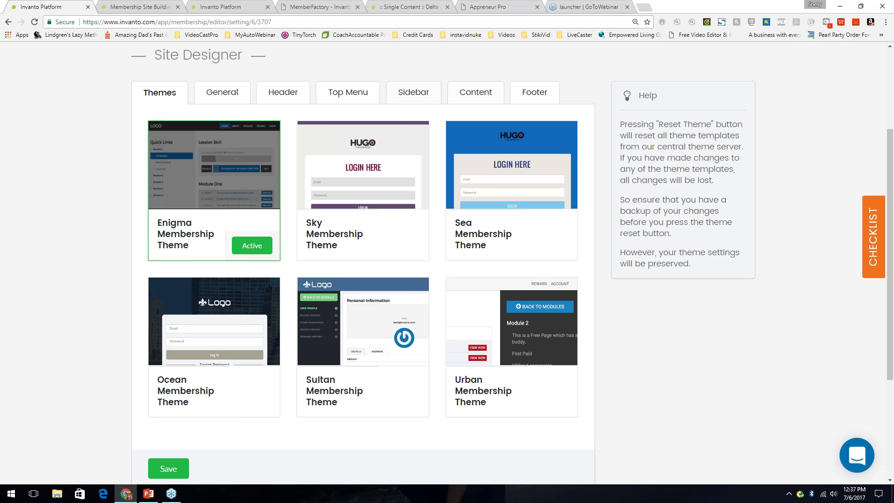
pyautogui.click(224, 92)
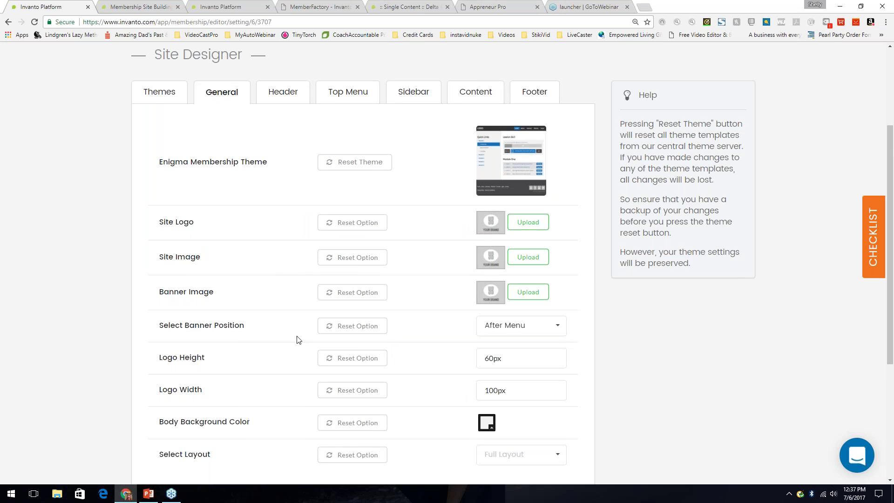
# - Review the theme's General design settings, including the available layout options
pyautogui.scroll(-1, 190, 292)
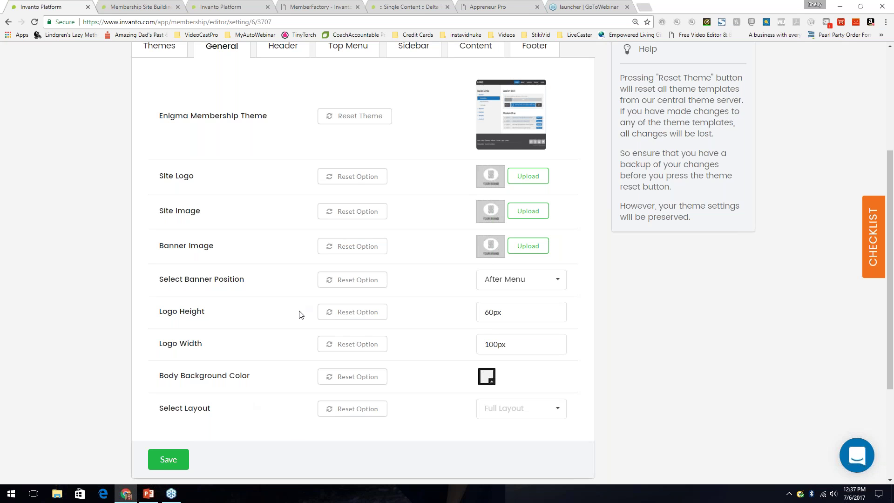
pyautogui.scroll(-1, 342, 357)
pyautogui.scroll(-2, 340, 352)
pyautogui.click(525, 319)
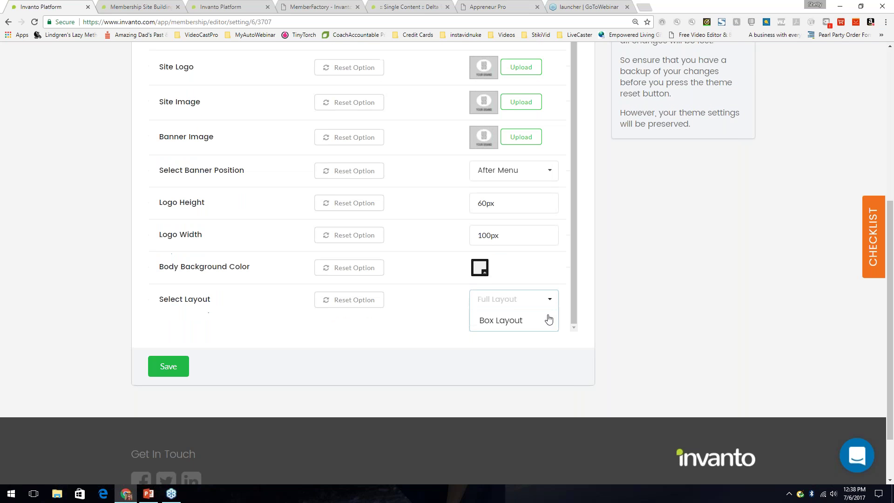
pyautogui.scroll(1, 363, 300)
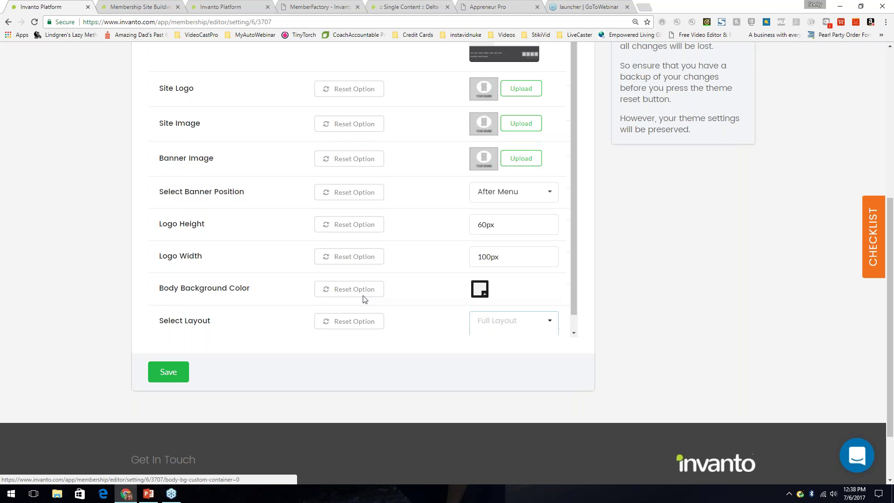
pyautogui.scroll(5, 365, 298)
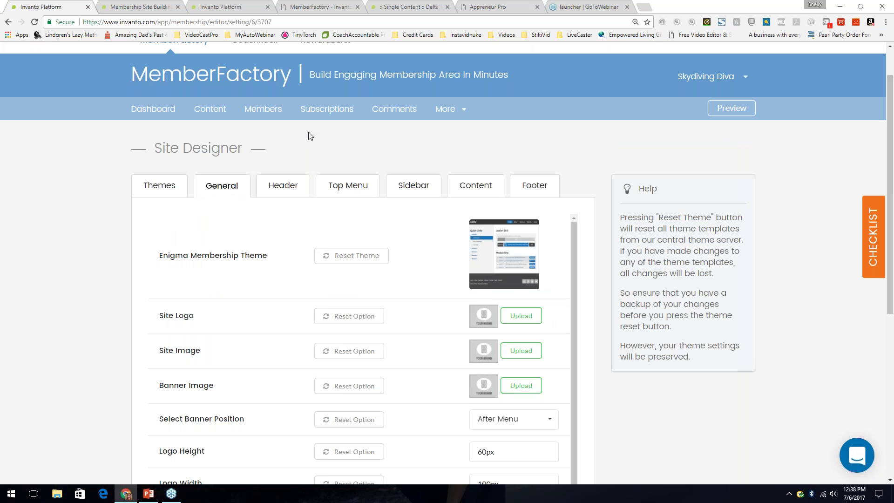
# - Look through the Header, Top Menu, Sidebar, Content and Footer design settings of the membership theme
pyautogui.click(283, 186)
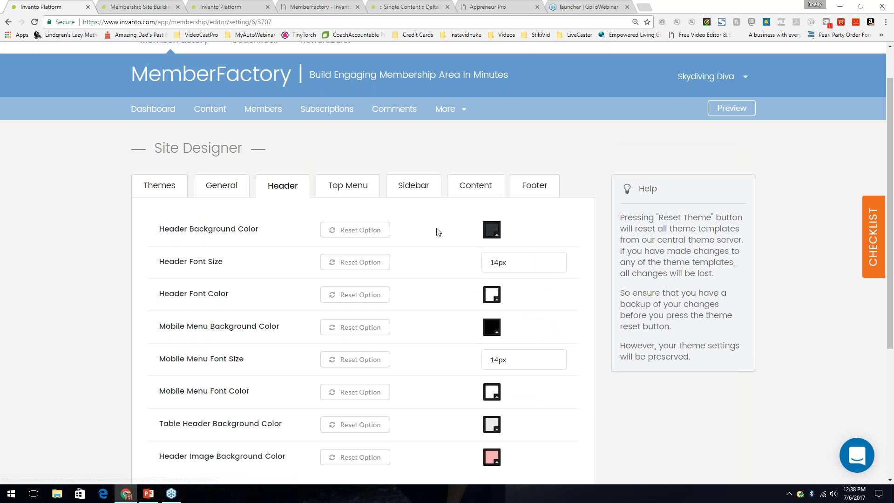
pyautogui.click(353, 186)
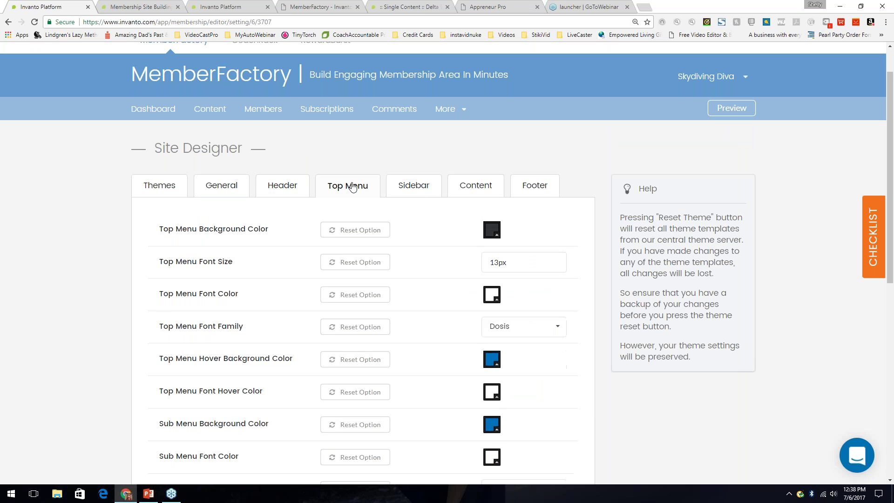
pyautogui.click(413, 184)
pyautogui.click(478, 187)
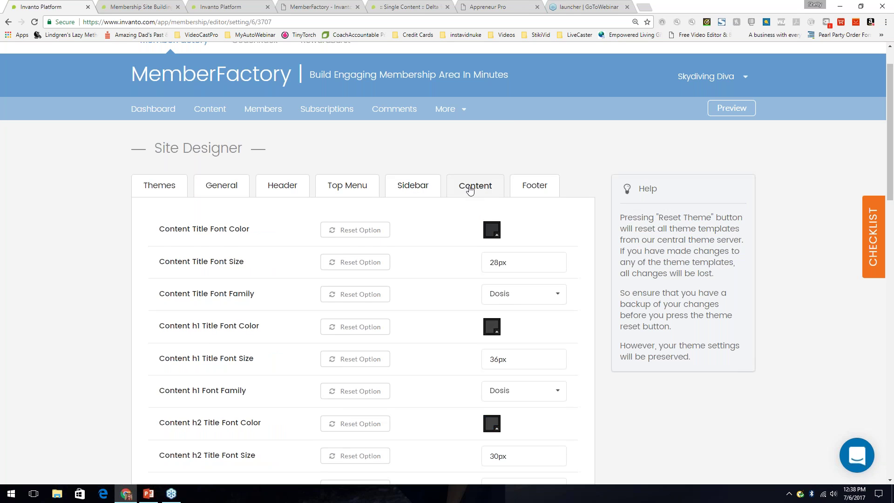
pyautogui.click(533, 188)
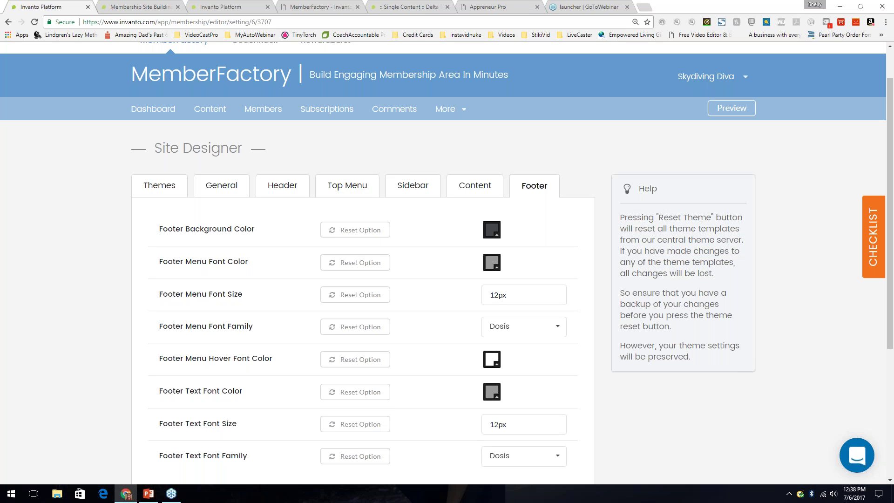
pyautogui.scroll(-1, 386, 338)
pyautogui.scroll(1, 236, 325)
# - Open the Checkout Designer and browse the available checkout themes
pyautogui.click(444, 114)
pyautogui.scroll(-1, 441, 266)
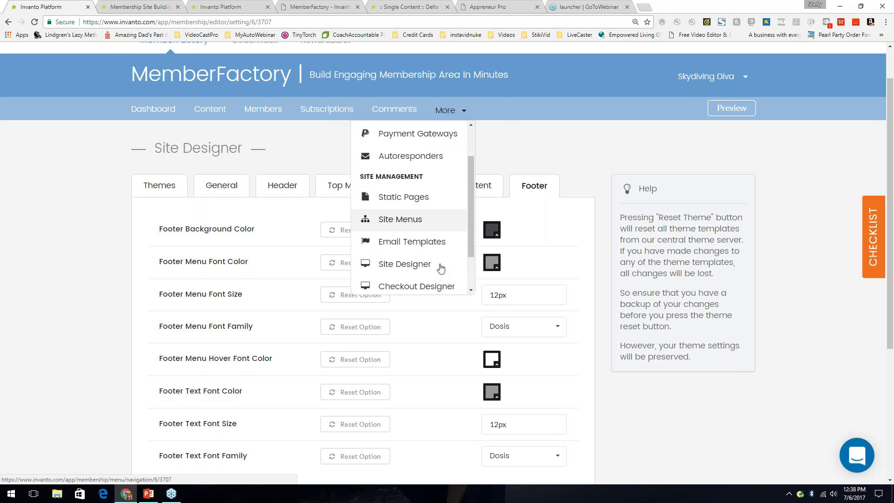
pyautogui.scroll(-1, 441, 268)
pyautogui.click(425, 238)
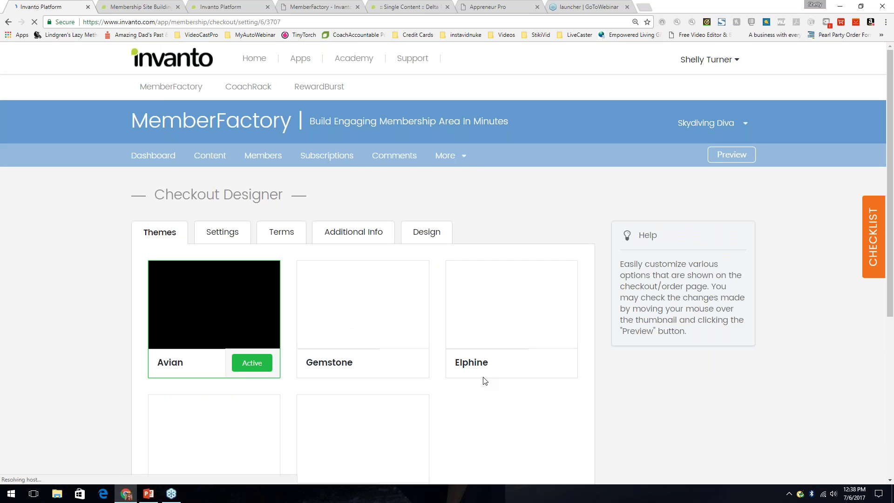
pyautogui.moveTo(569, 321)
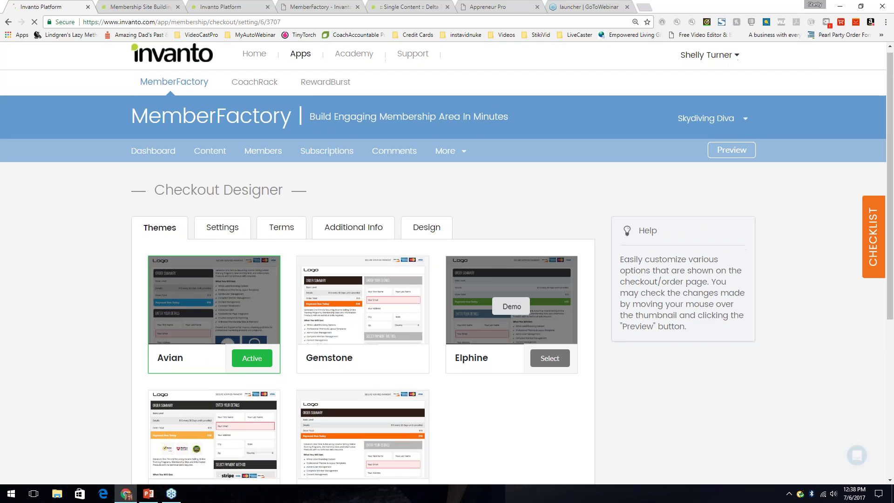
pyautogui.scroll(-3, 581, 283)
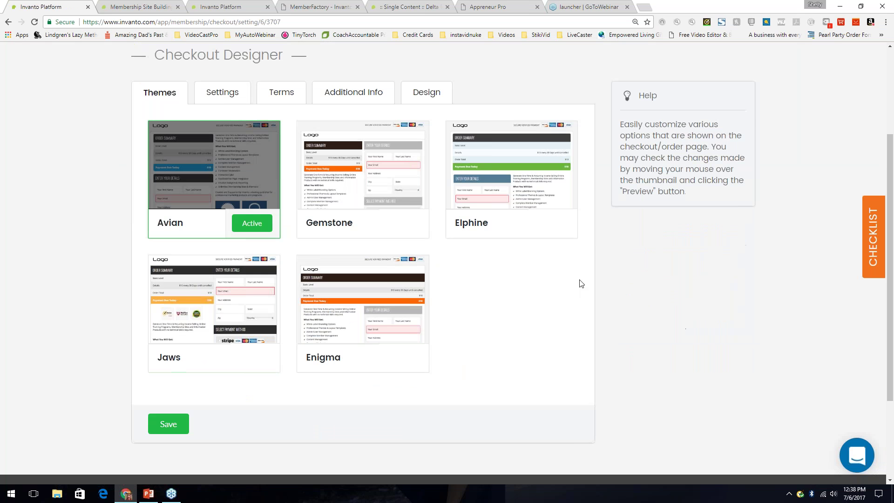
pyautogui.scroll(1, 582, 284)
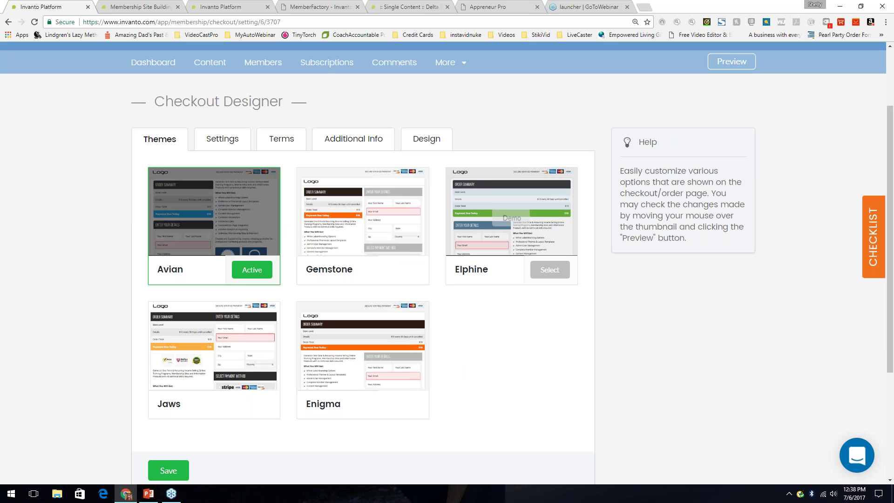
# - Look through the checkout page's Settings, Terms and Additional Info options, trying the Display Terms & Conditions switch
pyautogui.click(218, 139)
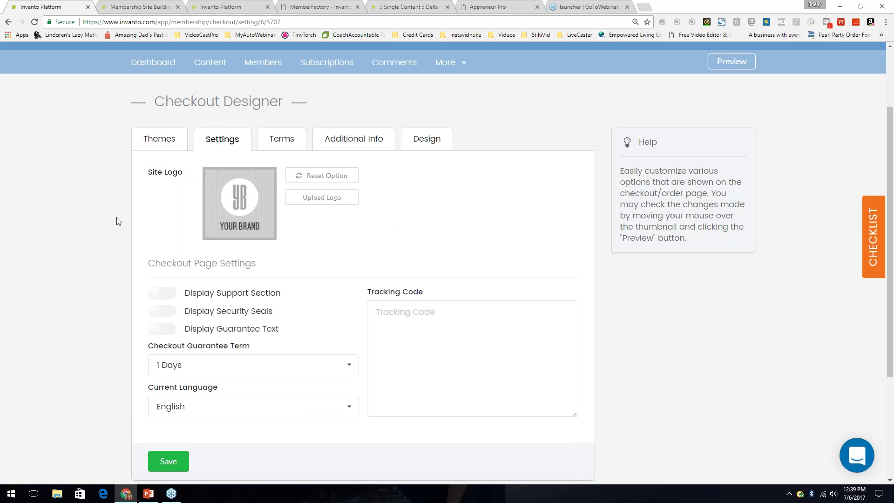
pyautogui.click(196, 295)
pyautogui.click(282, 142)
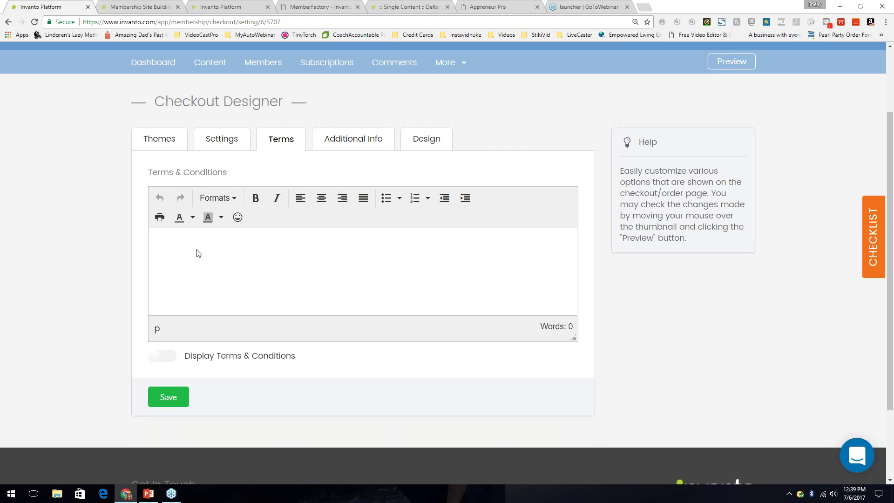
pyautogui.click(163, 362)
pyautogui.click(164, 359)
pyautogui.click(370, 138)
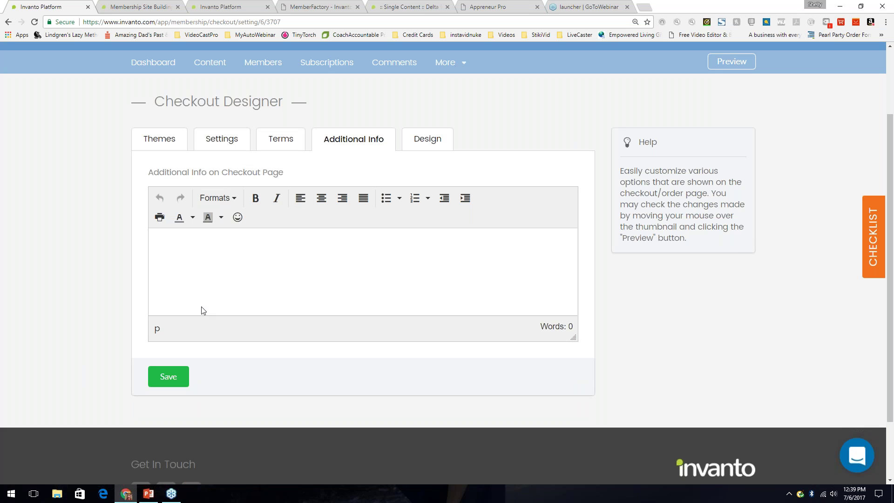
# - Examine the full list of Design options for the Avian checkout theme
pyautogui.click(425, 148)
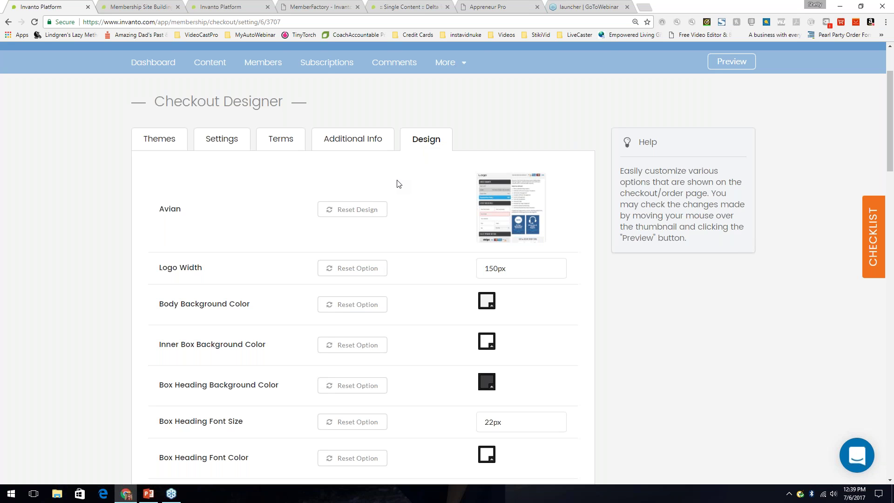
pyautogui.scroll(-1, 405, 279)
pyautogui.scroll(-2, 409, 285)
pyautogui.scroll(-3, 495, 409)
pyautogui.scroll(-3, 495, 399)
pyautogui.scroll(-3, 487, 431)
pyautogui.scroll(-5, 487, 431)
pyautogui.scroll(-3, 487, 425)
pyautogui.scroll(1, 363, 268)
pyautogui.scroll(15, 363, 268)
pyautogui.scroll(2, 438, 270)
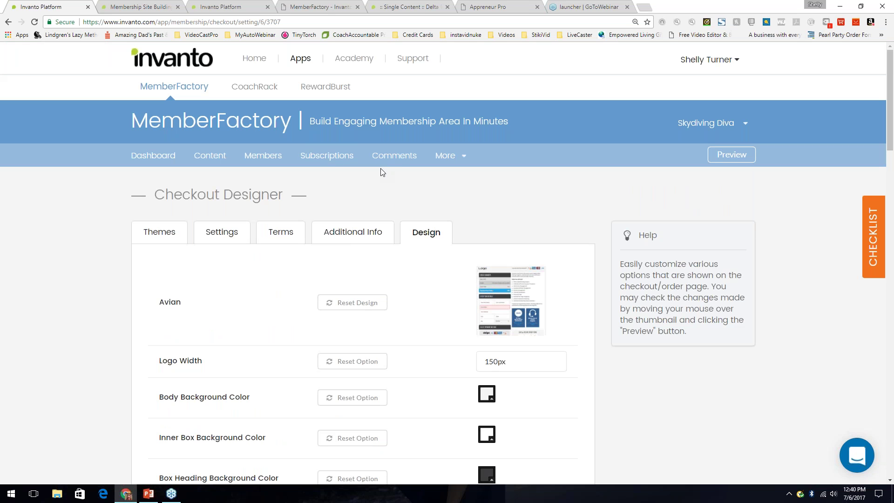
# - Open the Domain Mapping settings and highlight the destination URL for the CNAME record
pyautogui.click(448, 156)
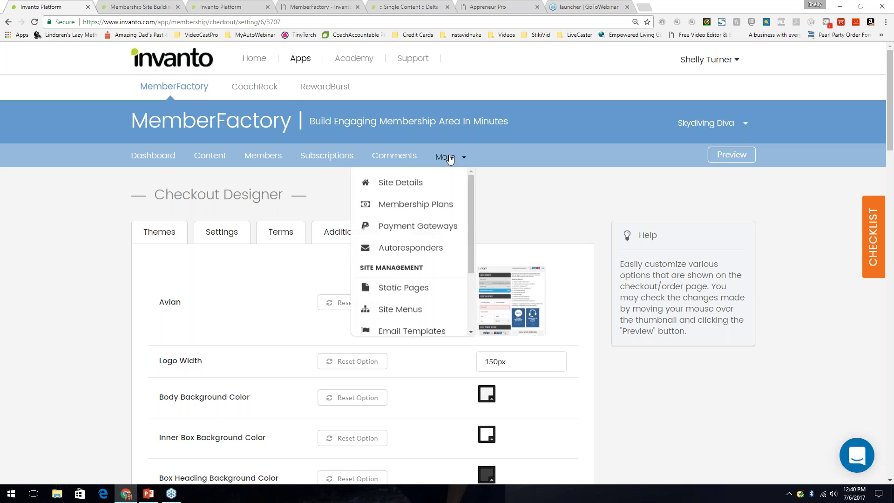
pyautogui.scroll(-3, 448, 300)
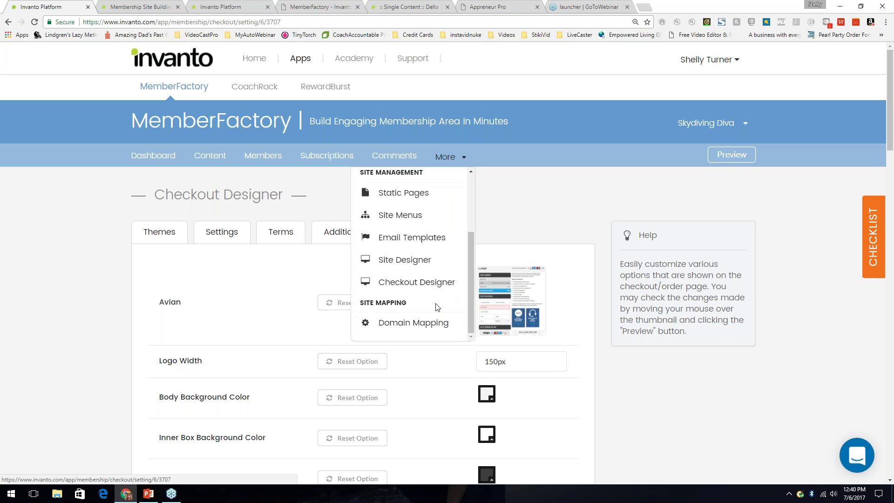
pyautogui.click(413, 323)
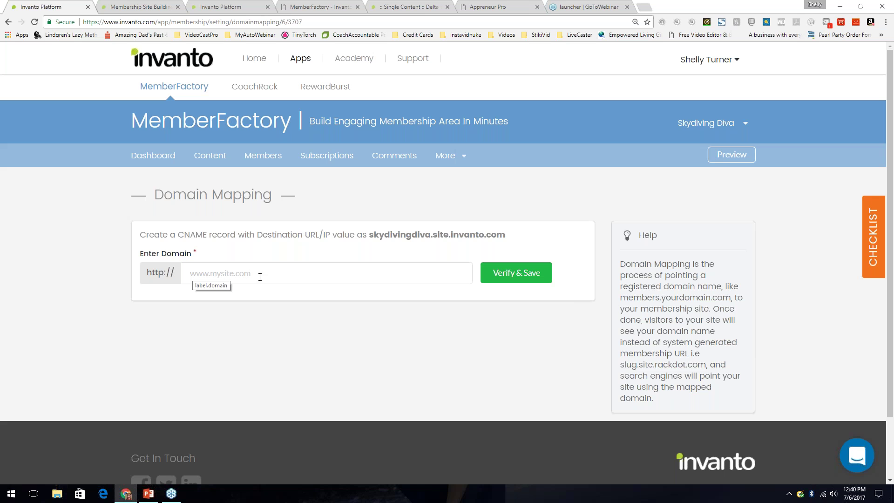
pyautogui.moveTo(369, 234); pyautogui.dragTo(507, 234)
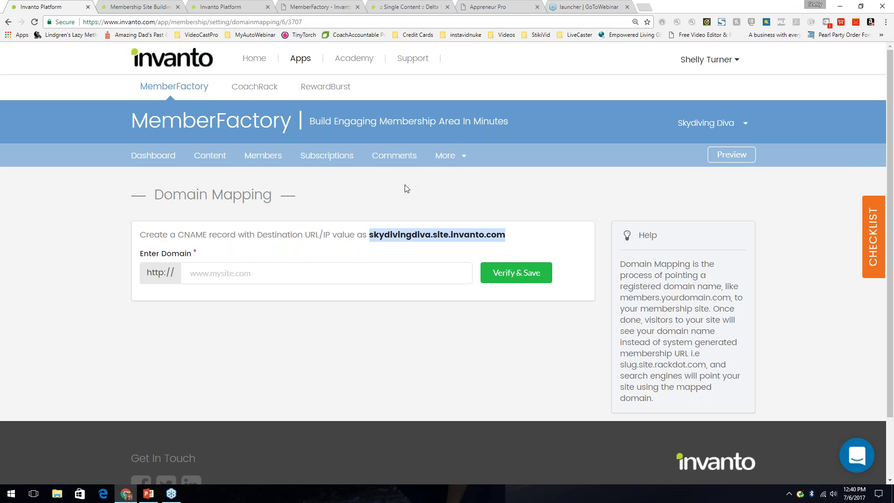
pyautogui.click(456, 159)
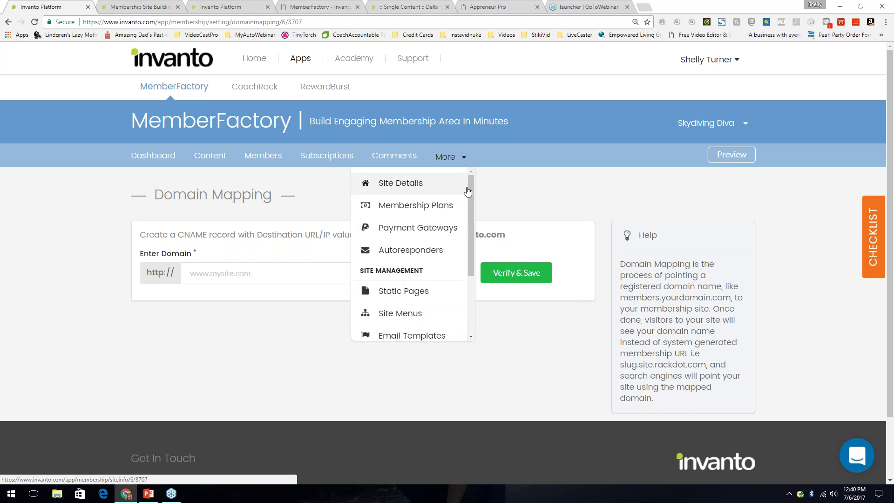
pyautogui.moveTo(471, 186); pyautogui.dragTo(470, 160)
pyautogui.click(476, 175)
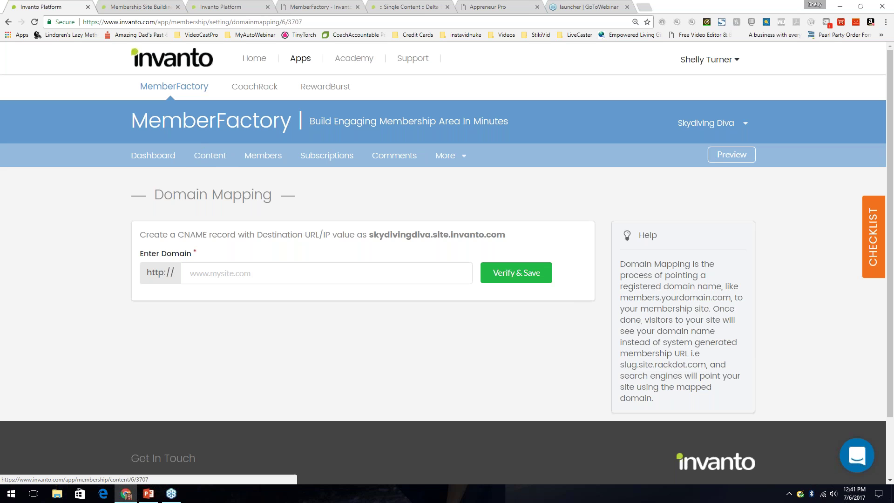
# - Start a new content category on the Member Pages and name it "Skydiving Equipment"
pyautogui.click(210, 155)
pyautogui.click(210, 156)
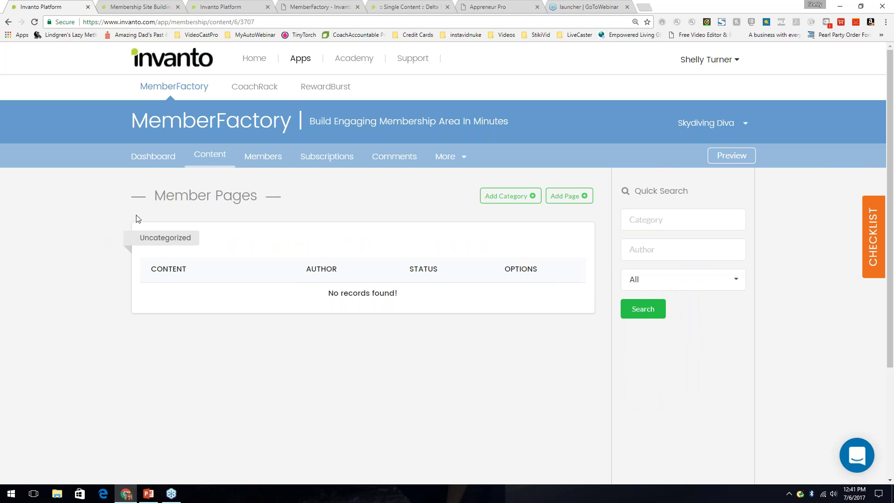
pyautogui.click(509, 198)
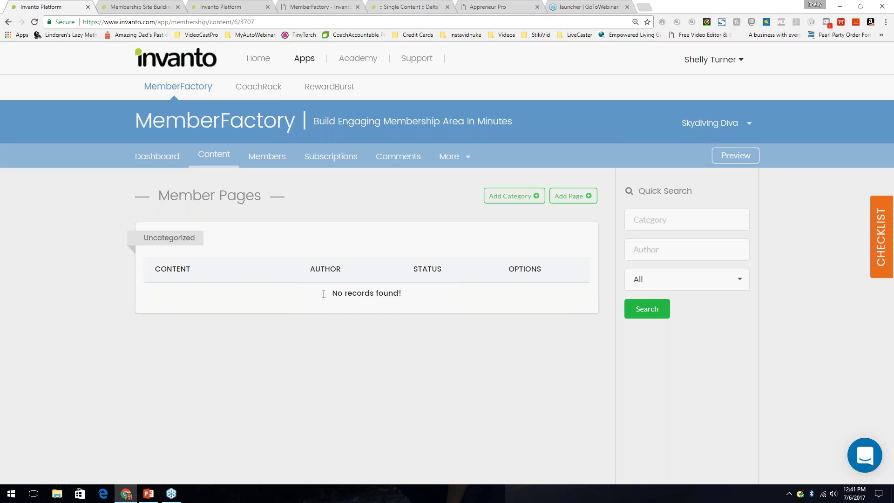
pyautogui.write('Skydiving Equipmet')
pyautogui.press('BackSpace')
pyautogui.write('nt')
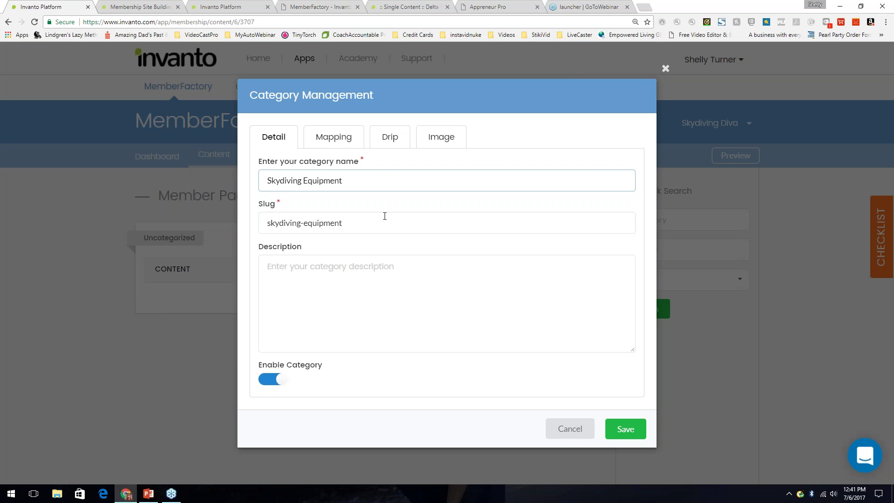
# - Describe the category as "This module will show you the equipment you need for skydiving."
pyautogui.click(284, 277)
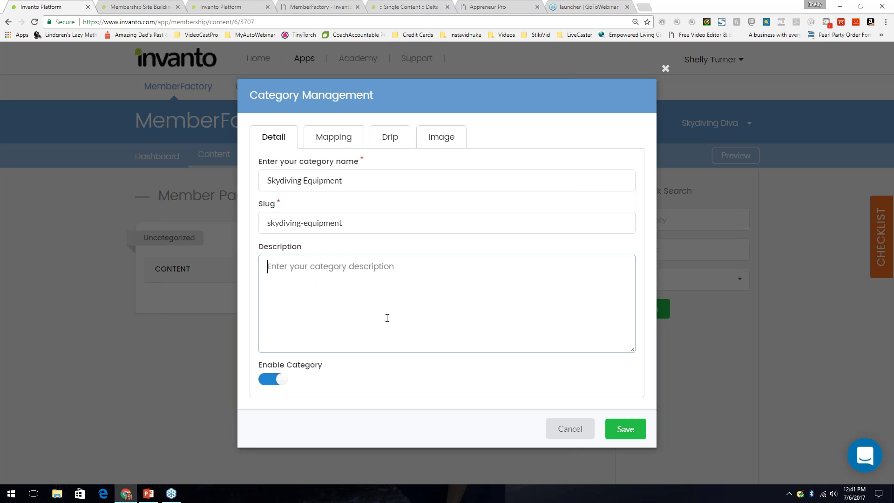
pyautogui.write('this')
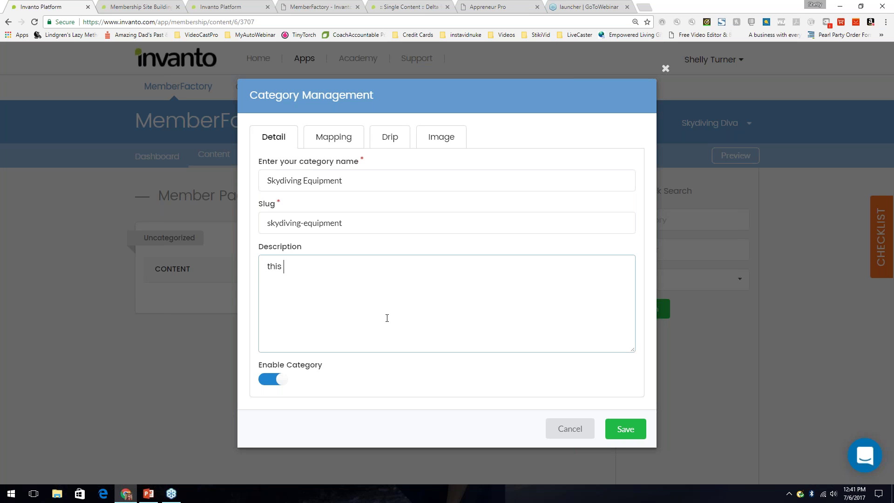
pyautogui.press('BackSpace')
pyautogui.press('BackSpace')
pyautogui.write('This module will show you the equipme')
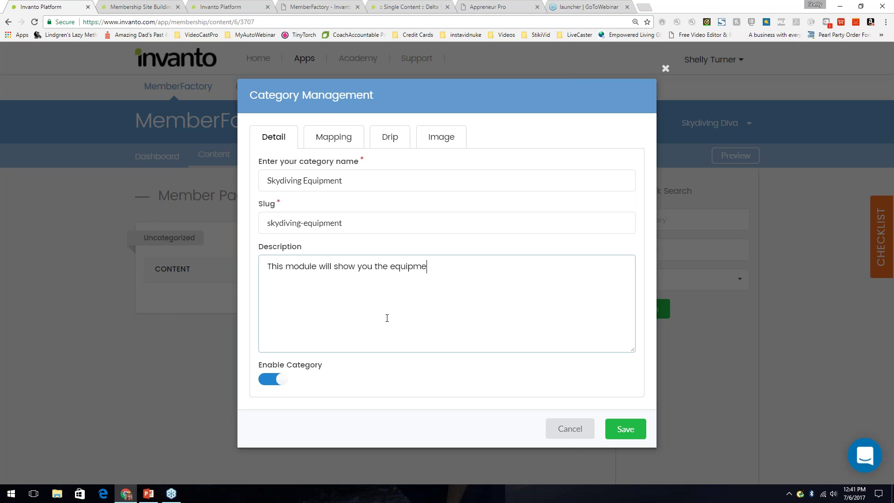
pyautogui.write('nt you need for skydiving.')
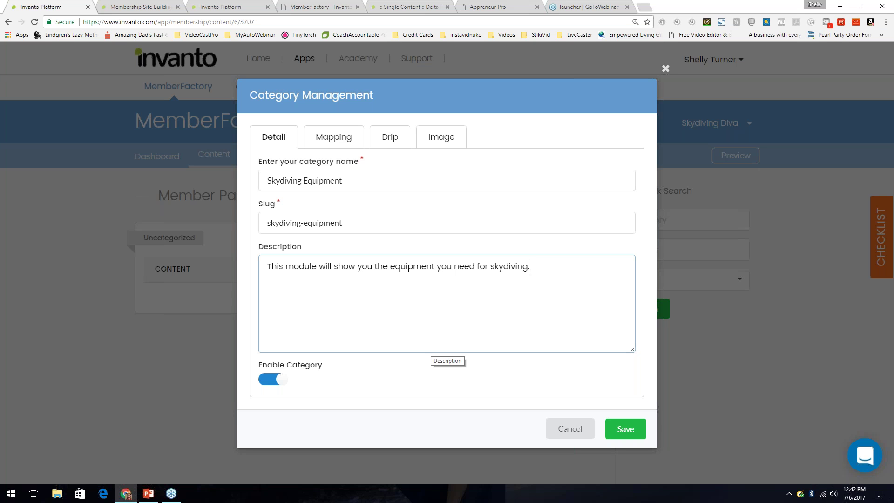
# - Give the Bronze Plan, Silver Plan and Gold Plan memberships access to the Skydiving Equipment category
pyautogui.click(338, 138)
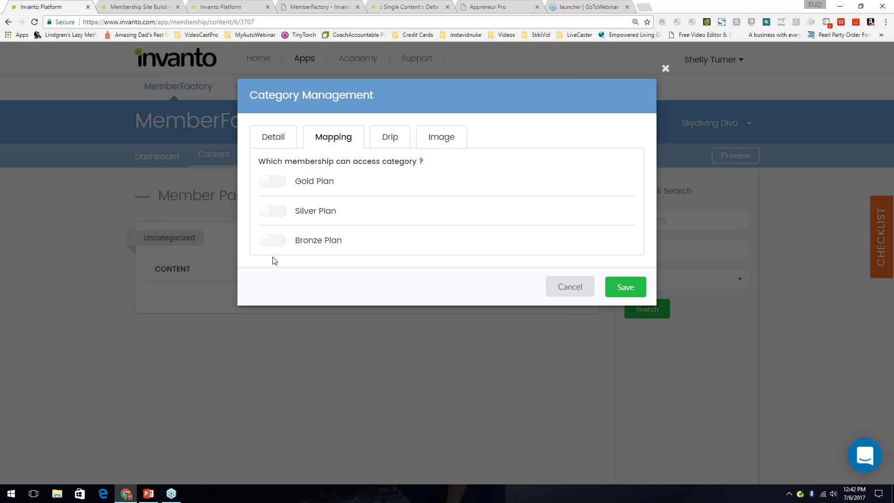
pyautogui.click(270, 241)
pyautogui.click(273, 209)
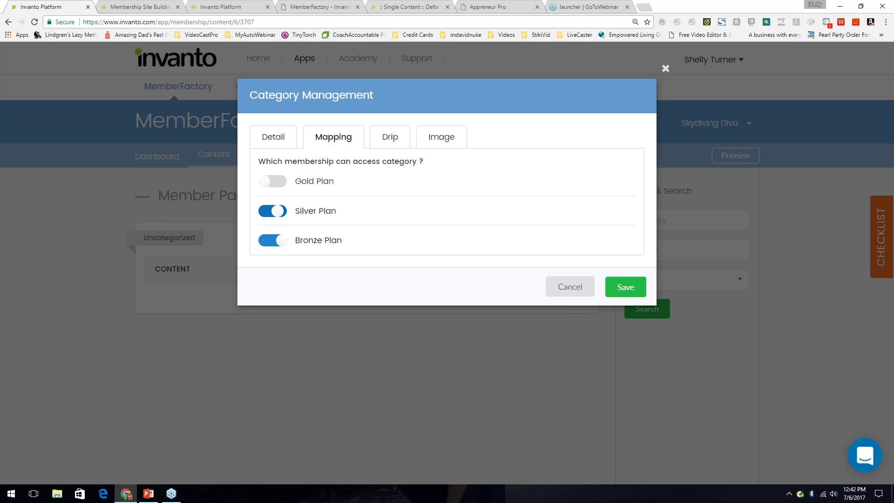
pyautogui.click(278, 182)
# - Enable drip feed for the Skydiving Equipment category with a commencement date of 06-07-2017 and a drip delay of 2 Days
pyautogui.click(398, 135)
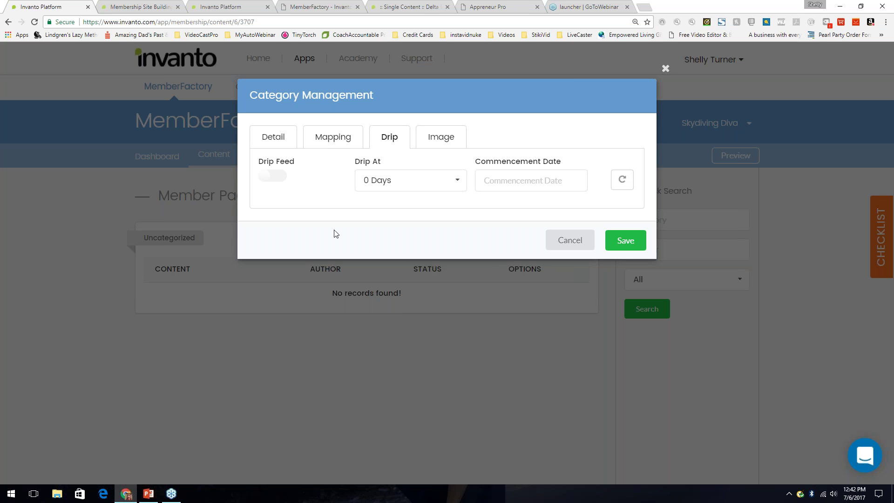
pyautogui.click(281, 176)
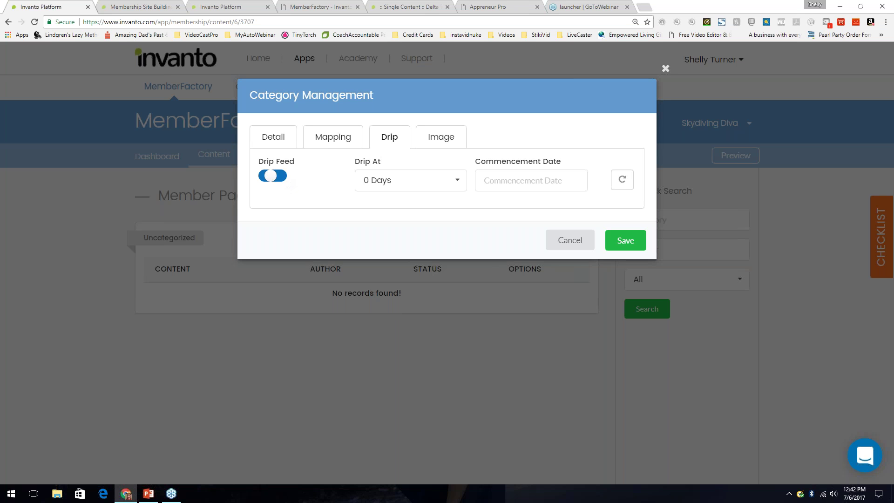
pyautogui.click(397, 183)
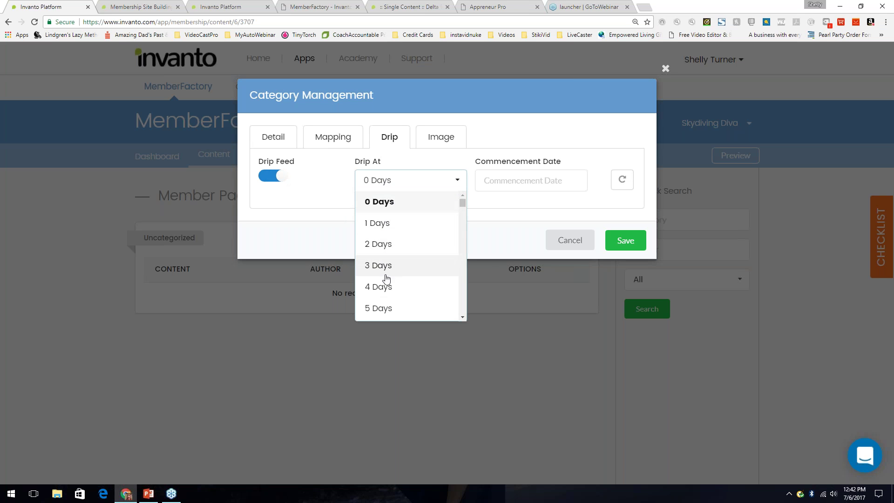
pyautogui.moveTo(464, 205); pyautogui.dragTo(465, 330)
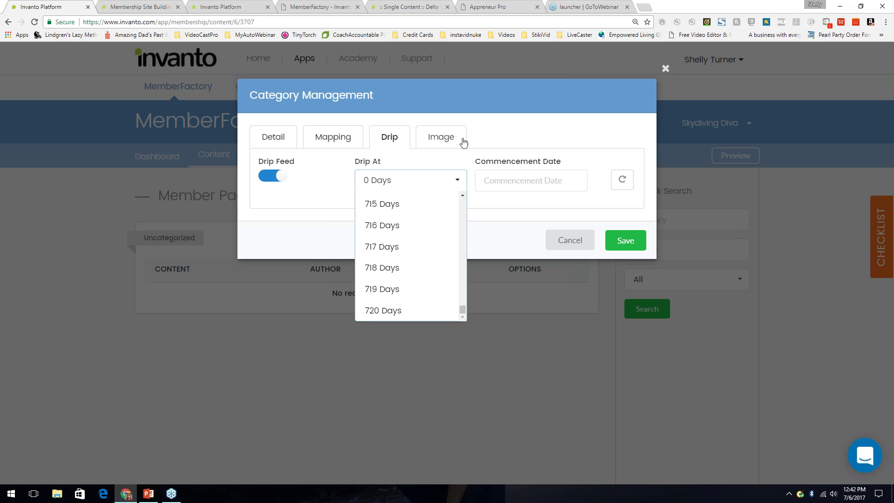
pyautogui.click(503, 181)
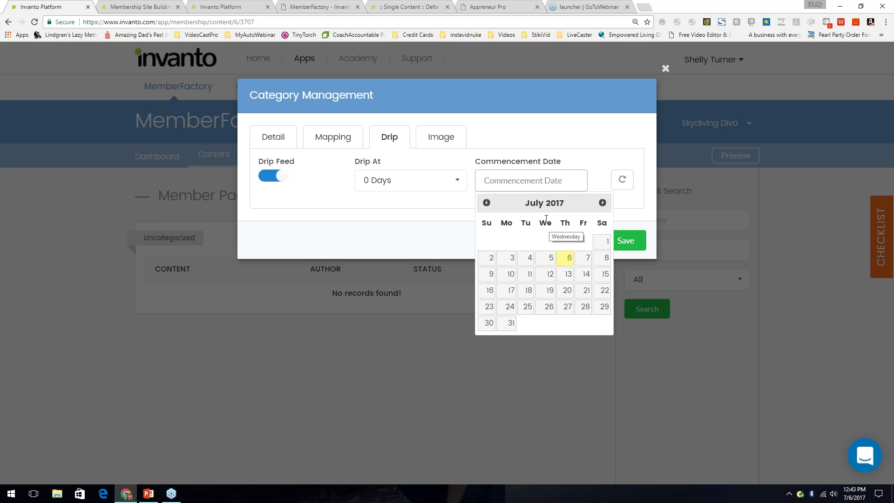
pyautogui.click(566, 262)
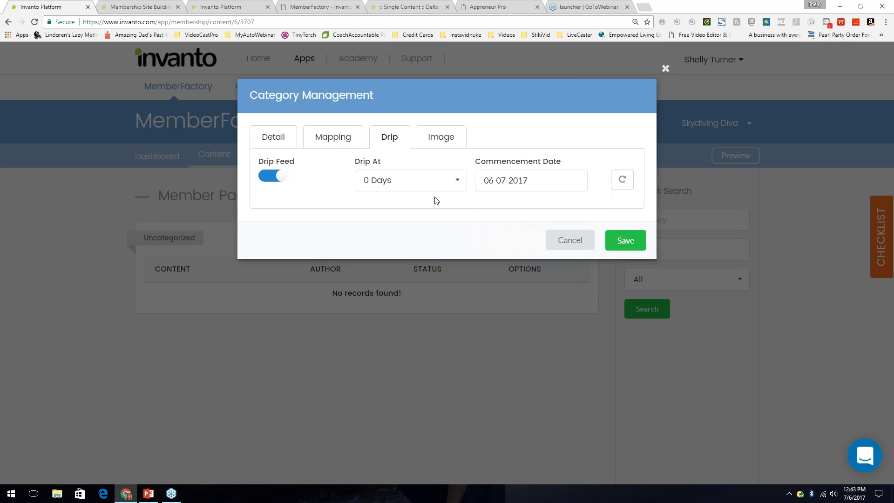
pyautogui.click(416, 185)
pyautogui.click(389, 244)
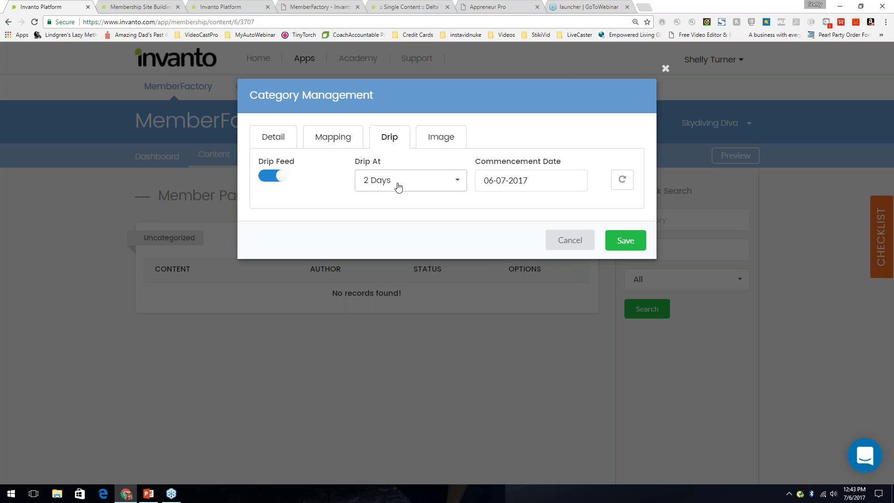
# - Examine the category image settings and the available upload sources in the File Manager, leaving without an upload
pyautogui.click(440, 138)
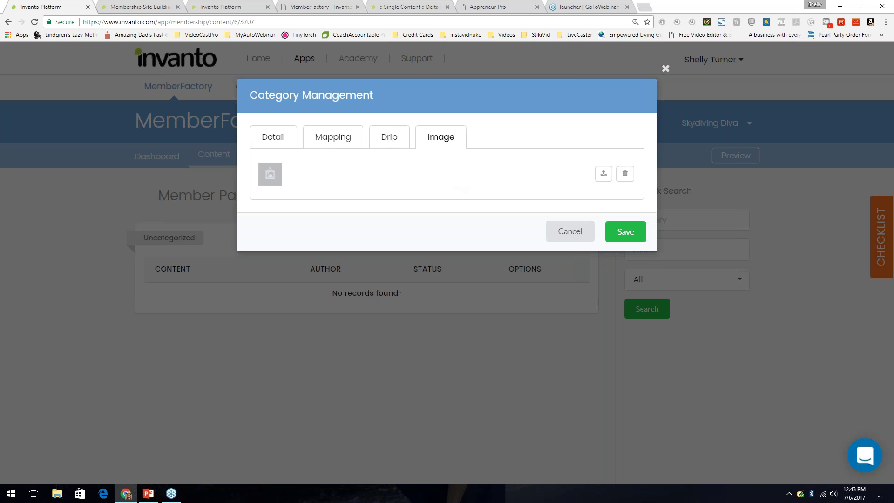
pyautogui.click(603, 174)
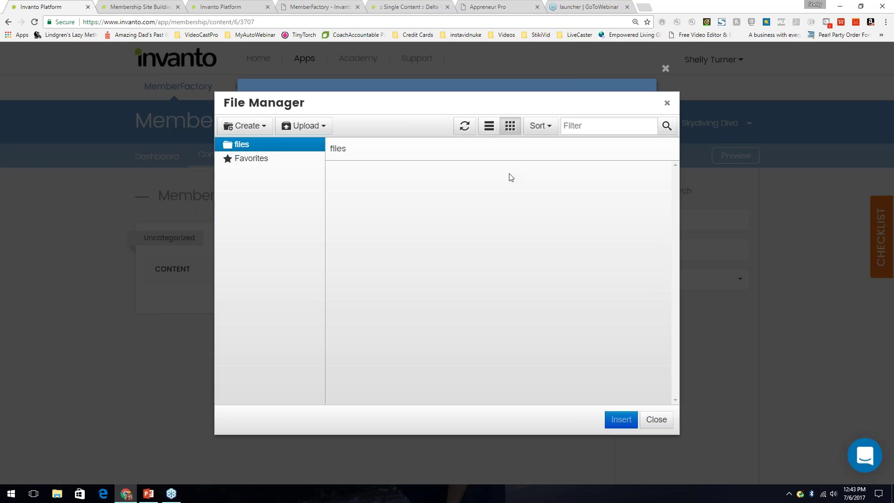
pyautogui.click(304, 126)
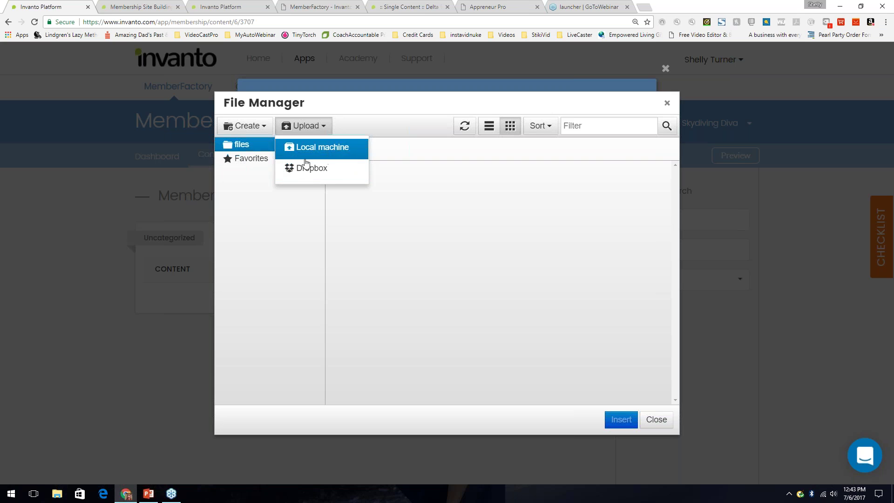
pyautogui.click(656, 419)
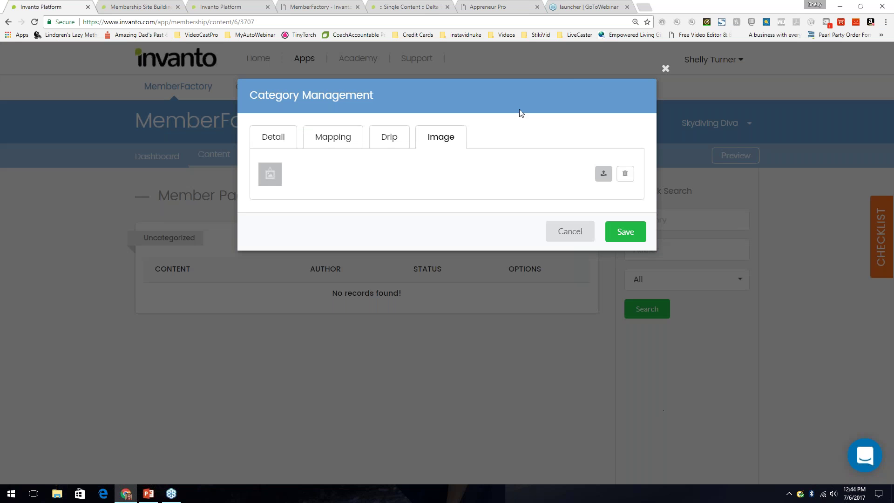
# - Turn off drip feed for the Skydiving Equipment category and save the category
pyautogui.click(378, 133)
pyautogui.click(277, 176)
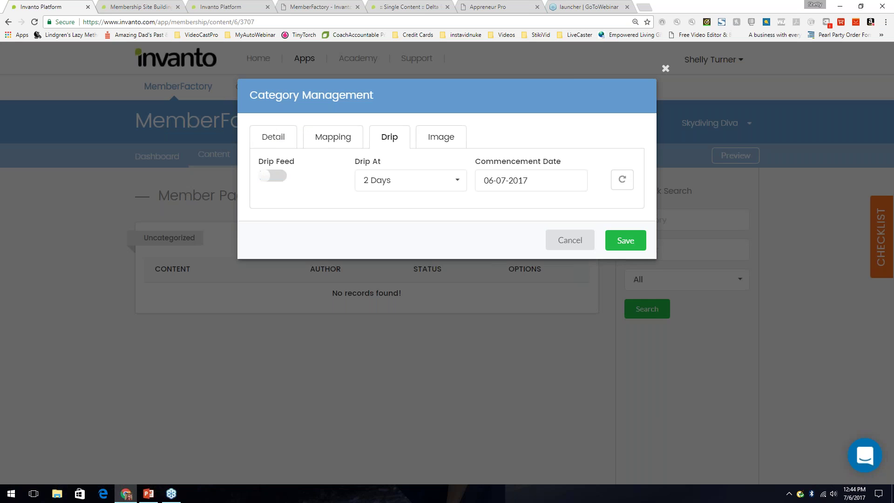
pyautogui.click(273, 138)
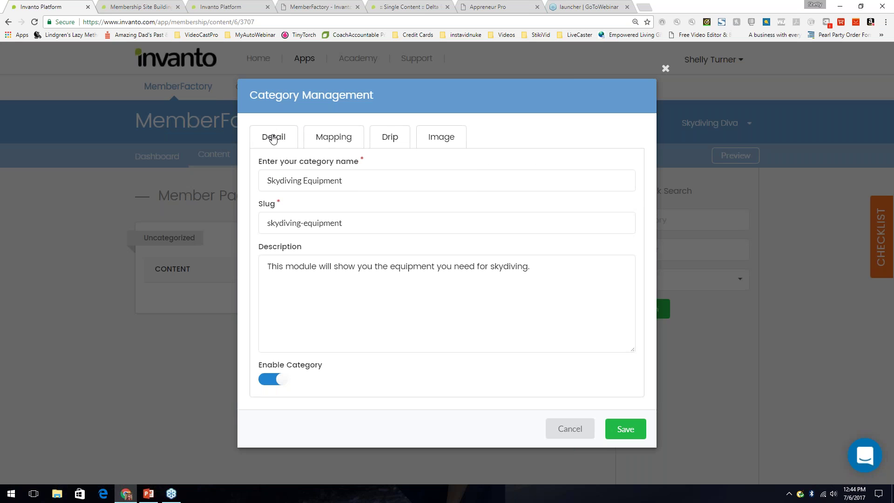
pyautogui.click(632, 432)
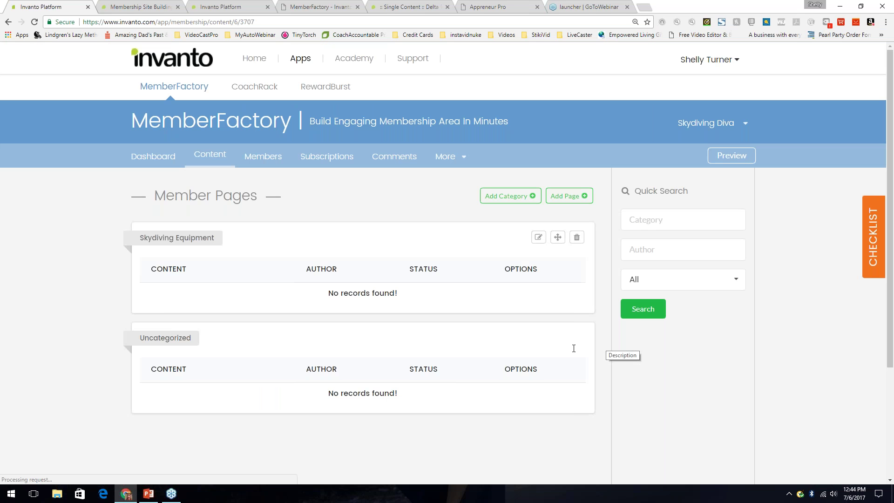
# - Start another content category on the Member Pages and name it "Skydiving Locations"
pyautogui.click(505, 195)
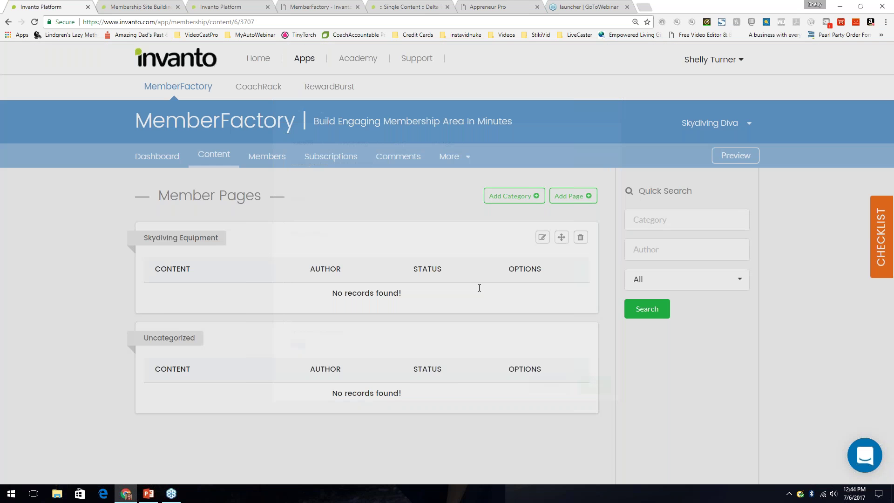
pyautogui.write('Sky')
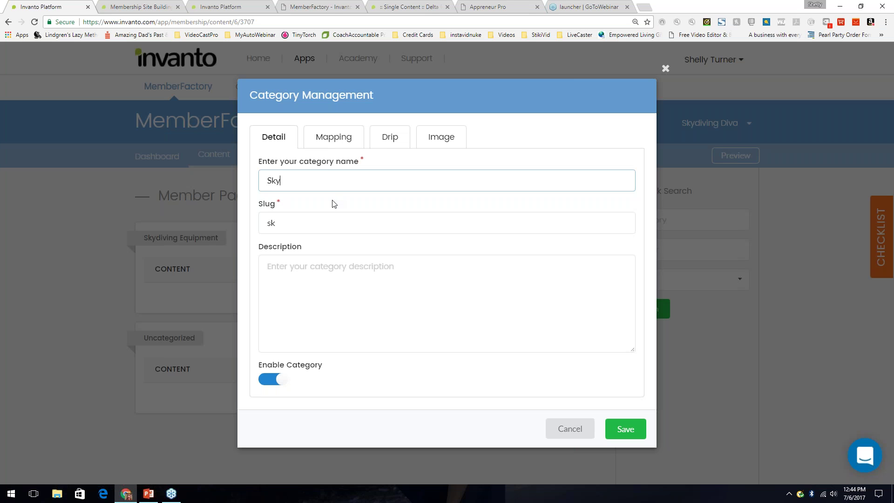
pyautogui.write('diving Locat')
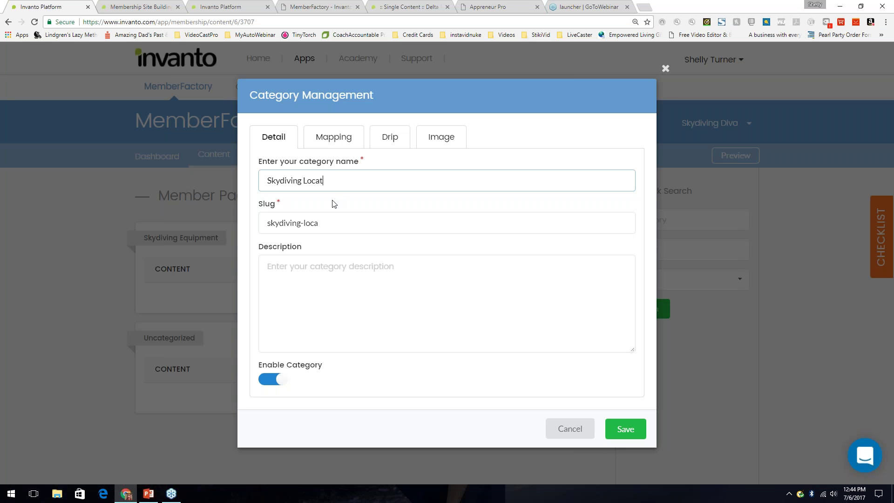
pyautogui.write('ions')
# - Describe the Skydiving Locations category as a module that shows you the best locations for skydiving
pyautogui.click(355, 274)
pyautogui.write('This mod')
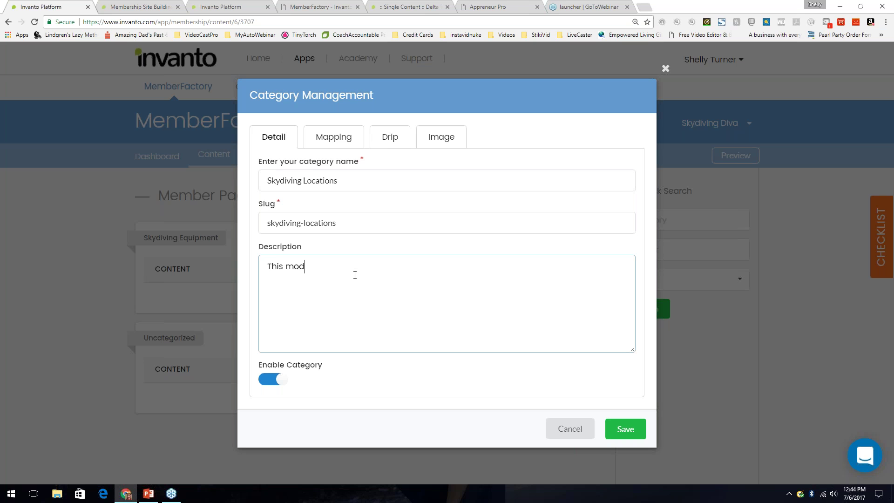
pyautogui.write('ule shows you the best locagtion')
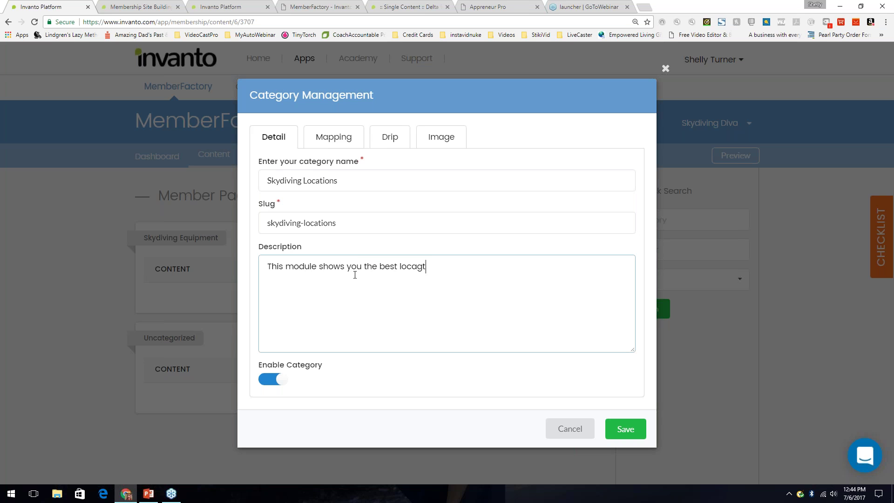
pyautogui.press('BackSpace')
pyautogui.press('BackSpace')
pyautogui.press('BackSpace')
pyautogui.press('BackSpace')
pyautogui.press('BackSpace')
pyautogui.write('ations')
pyautogui.press('BackSpace')
pyautogui.press('BackSpace')
pyautogui.press('BackSpace')
pyautogui.press('BackSpace')
pyautogui.press('BackSpace')
pyautogui.press('BackSpace')
pyautogui.write('tions fo rs')
pyautogui.press('BackSpace')
pyautogui.write('r skydivin')
# - Give the Bronze Plan, Silver Plan and Gold Plan access to the Skydiving Locations category and save it
pyautogui.click(350, 141)
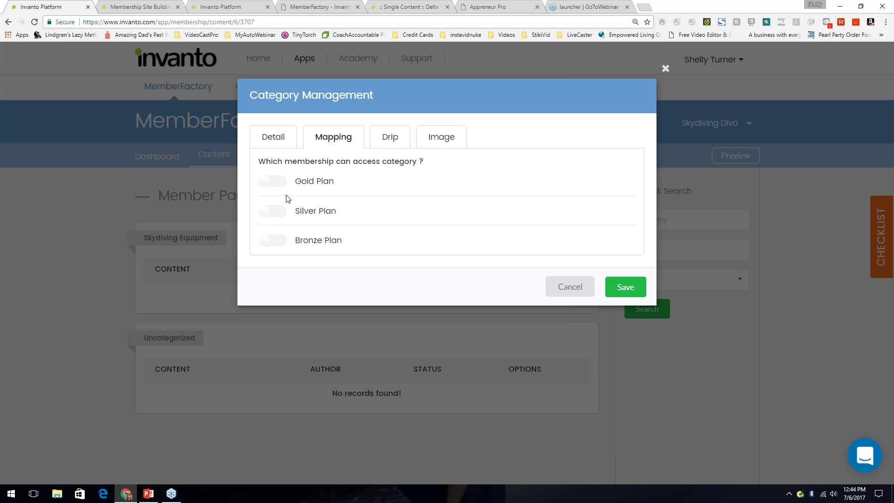
pyautogui.click(275, 240)
pyautogui.click(274, 211)
pyautogui.click(274, 181)
pyautogui.click(386, 141)
pyautogui.click(435, 134)
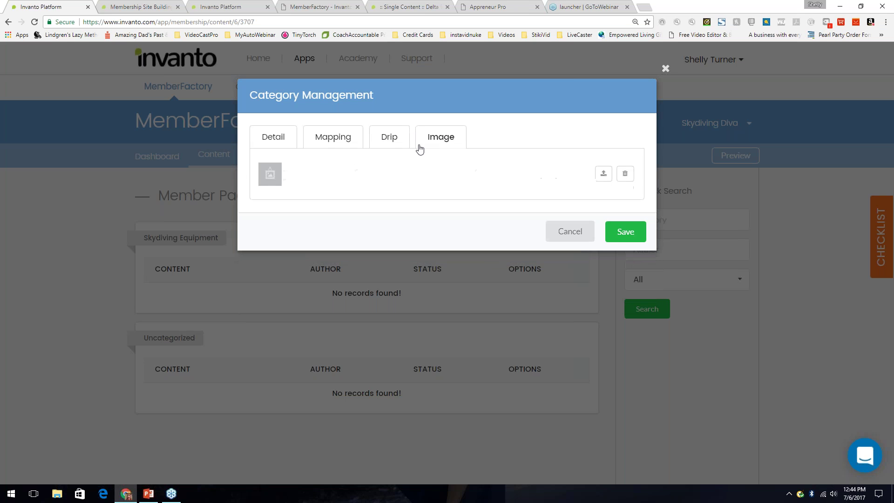
pyautogui.click(625, 234)
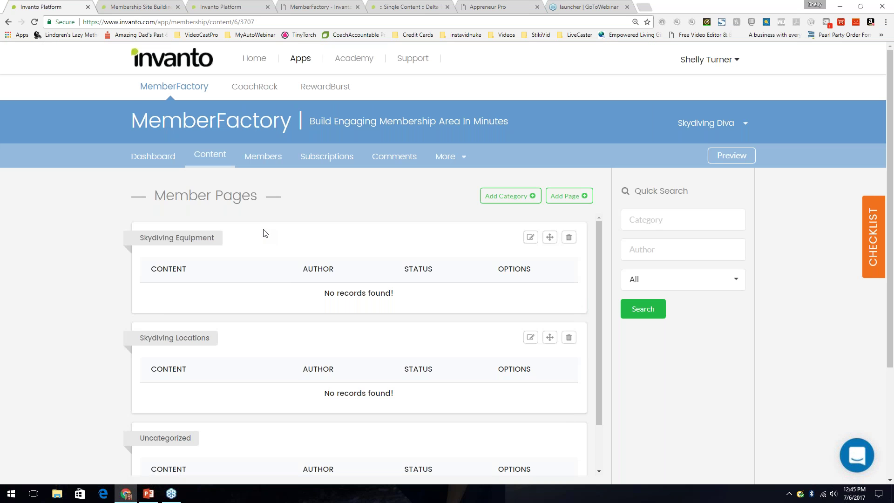
# - Start a new member page titled "Parachutes", keep the existing author and assign it to the Skydiving Equipment category
pyautogui.scroll(-2, 329, 316)
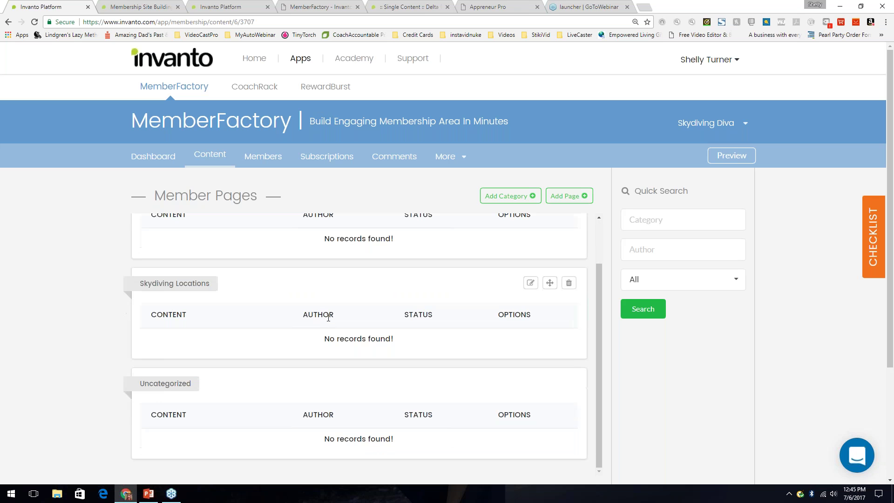
pyautogui.scroll(2, 328, 317)
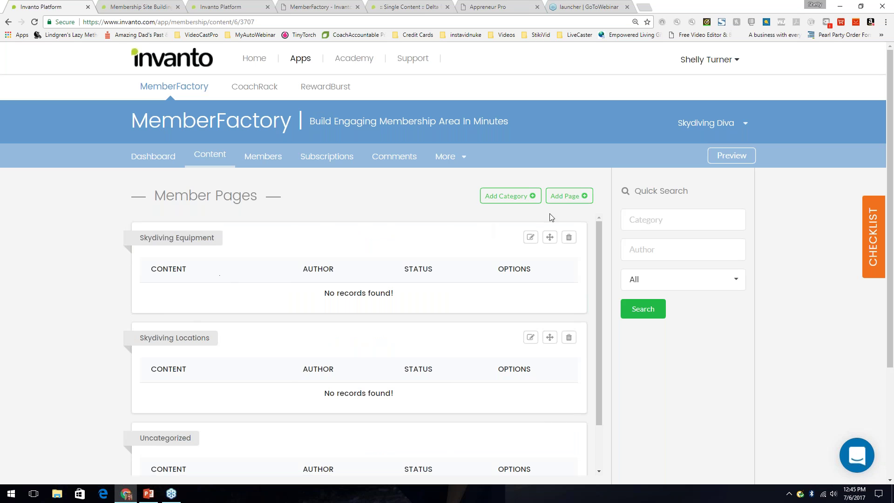
pyautogui.click(565, 196)
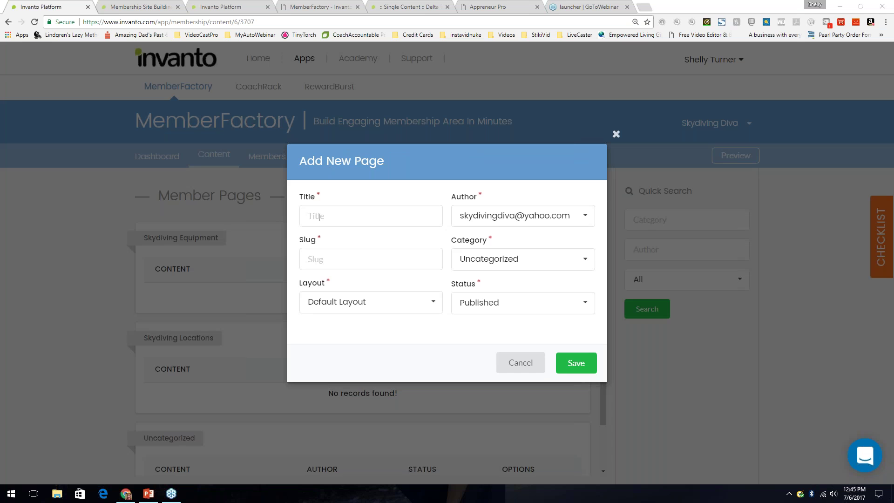
pyautogui.click(330, 215)
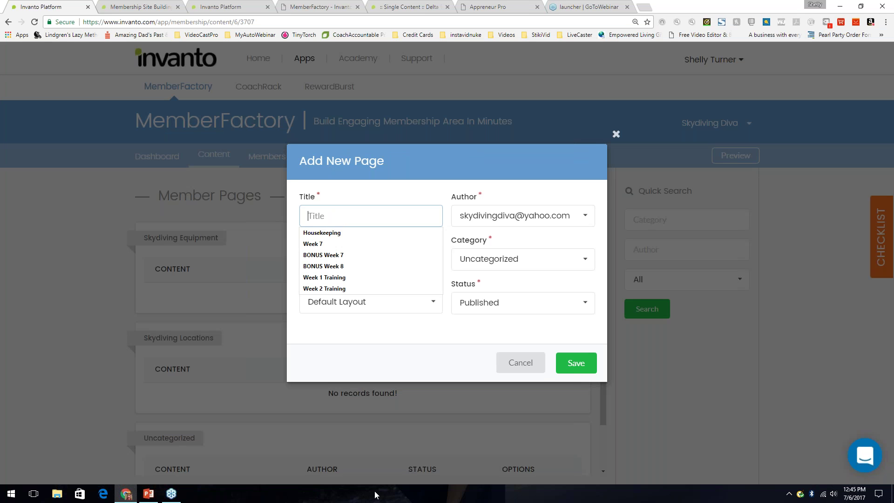
pyautogui.write('Parachutes')
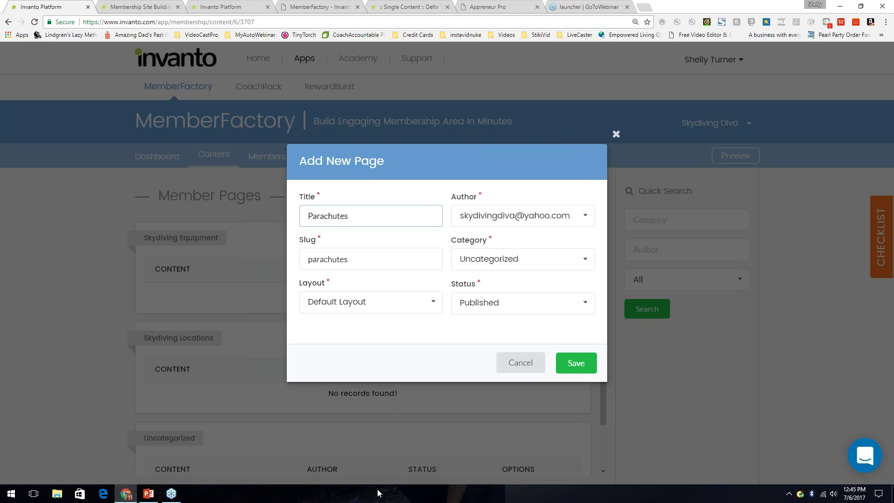
pyautogui.click(540, 218)
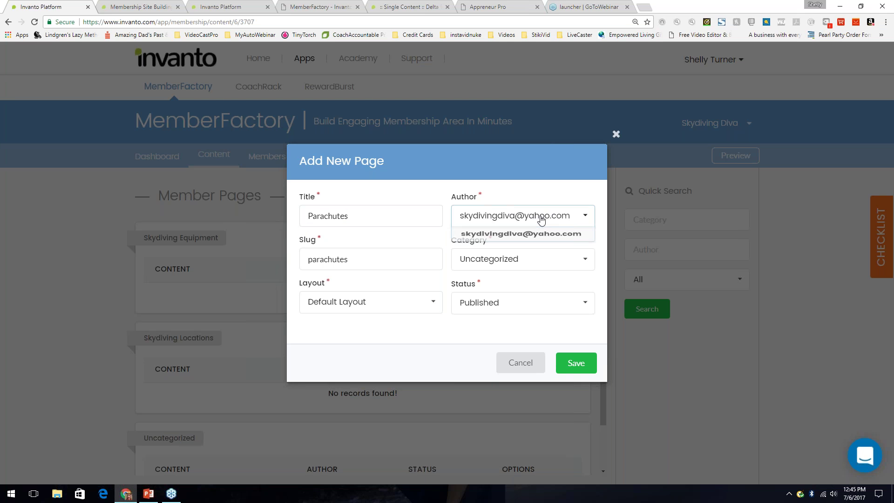
pyautogui.click(513, 234)
pyautogui.click(497, 259)
pyautogui.click(516, 302)
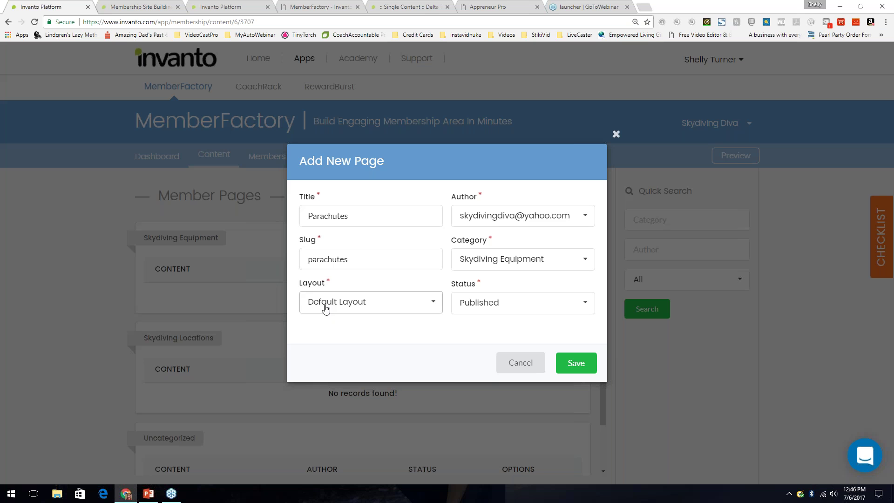
# - Keep the Default Layout and Published status for the Parachutes page and save it to reach its detailed page settings
pyautogui.click(385, 307)
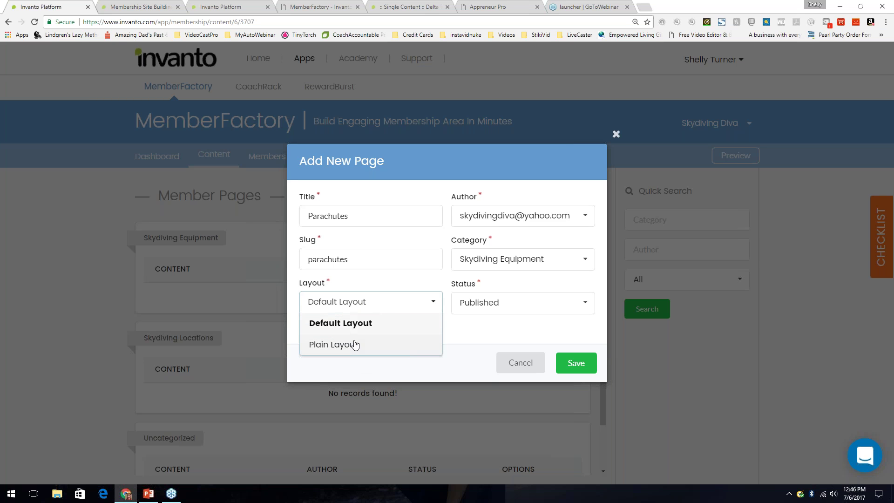
pyautogui.click(388, 301)
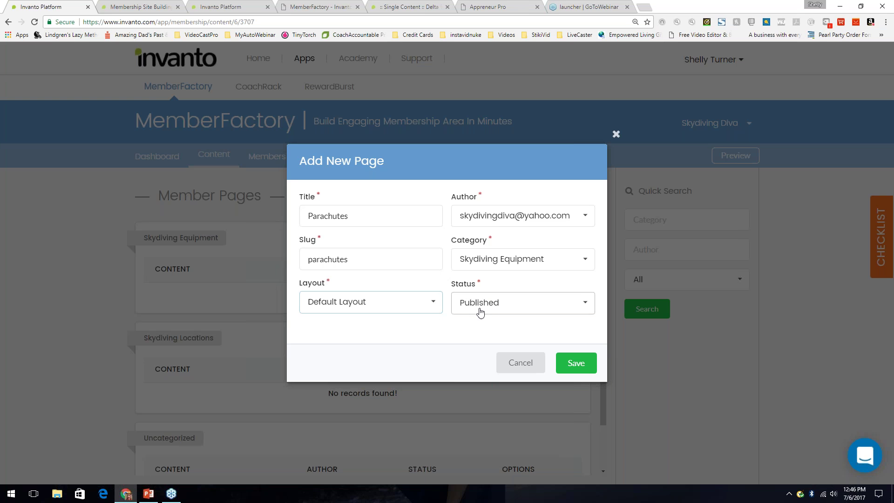
pyautogui.click(497, 311)
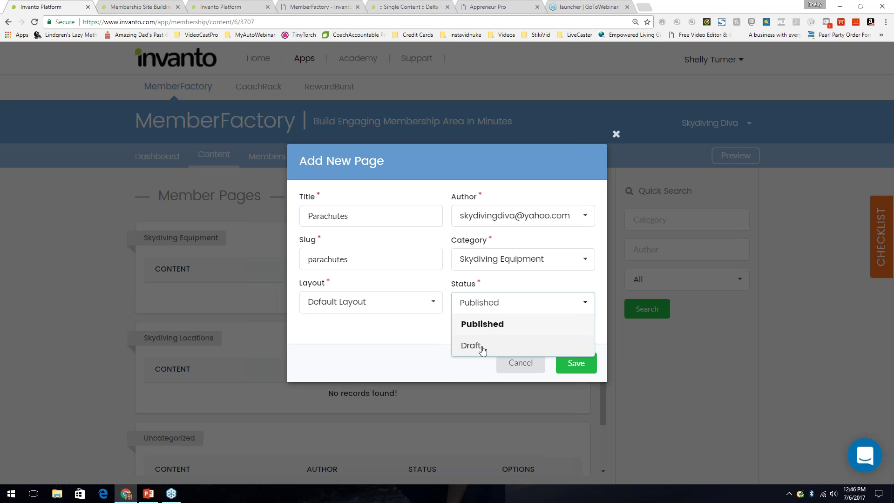
pyautogui.click(495, 324)
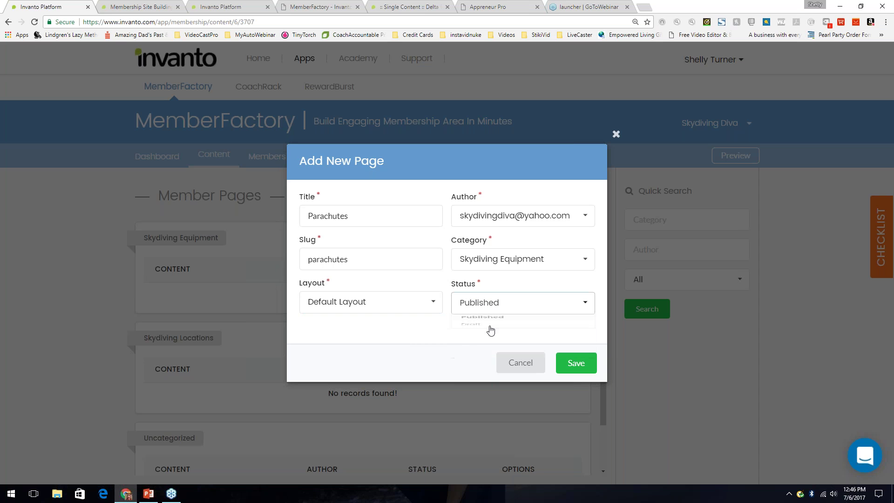
pyautogui.click(580, 367)
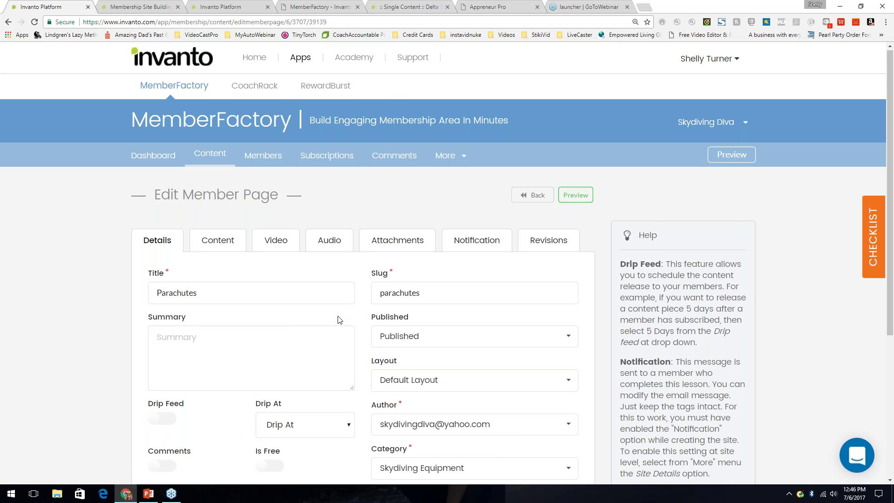
pyautogui.scroll(-2, 339, 320)
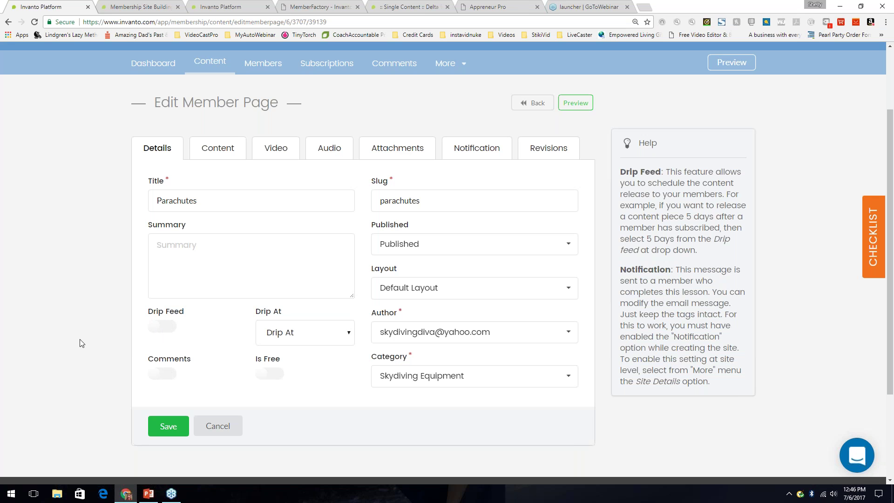
# - Turn on comments for the Parachutes member page
pyautogui.click(161, 375)
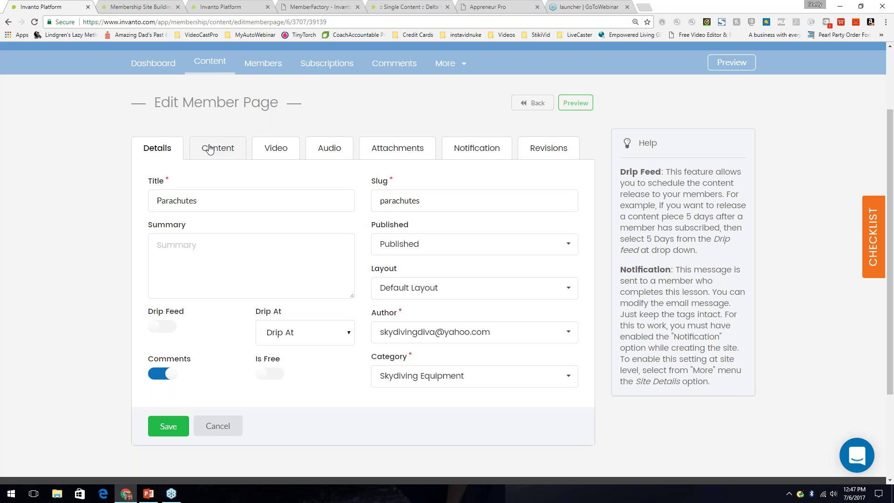
# - Review the Parachutes page's content, video, audio, attachments, notification and revisions settings
pyautogui.click(221, 154)
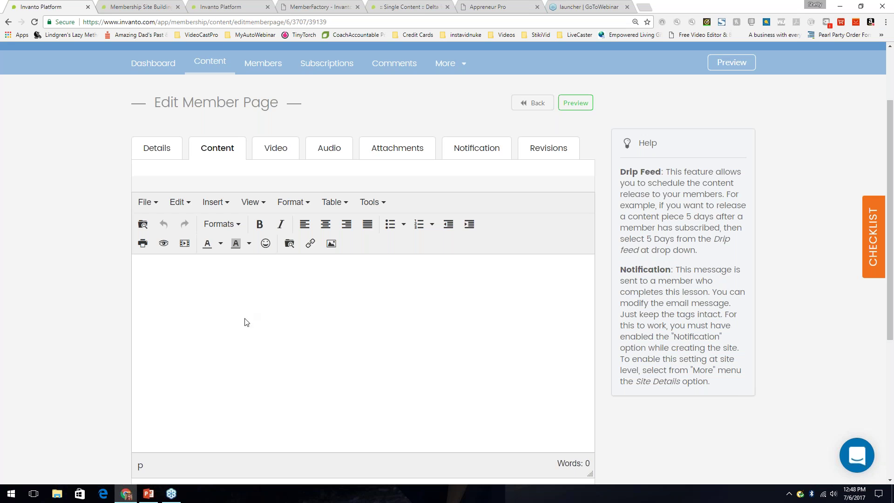
pyautogui.click(285, 150)
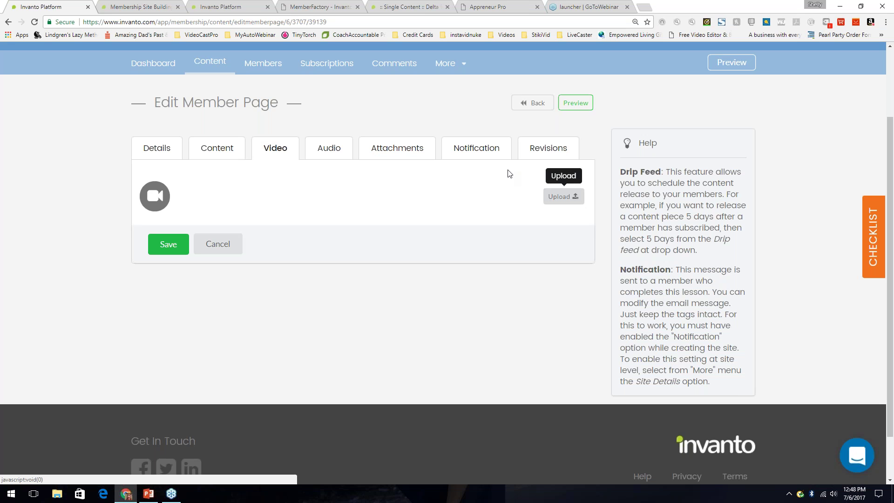
pyautogui.click(214, 151)
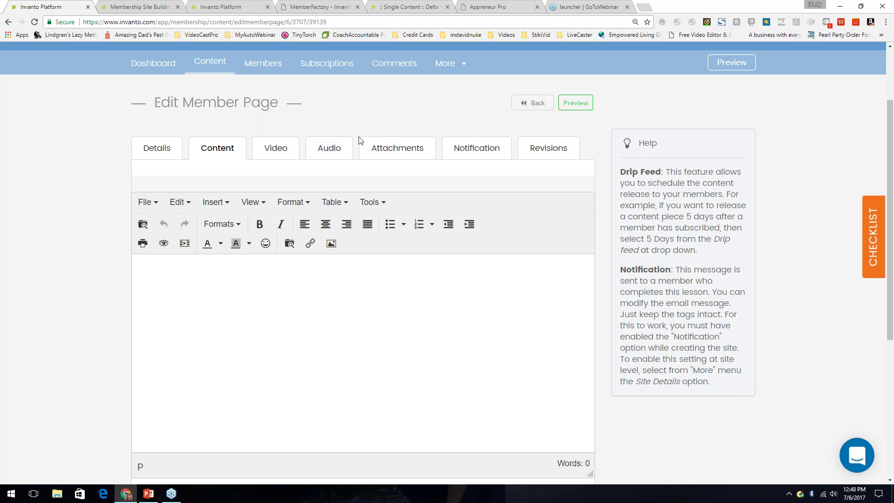
pyautogui.click(336, 150)
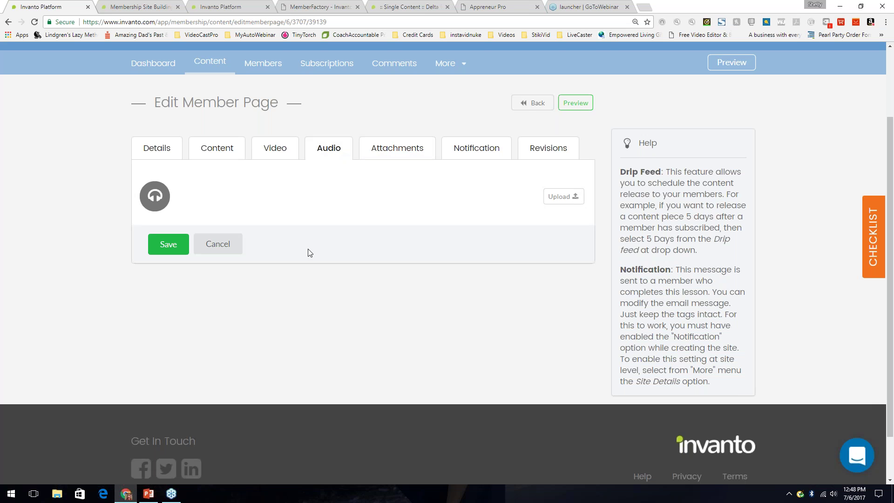
pyautogui.click(403, 148)
pyautogui.click(471, 150)
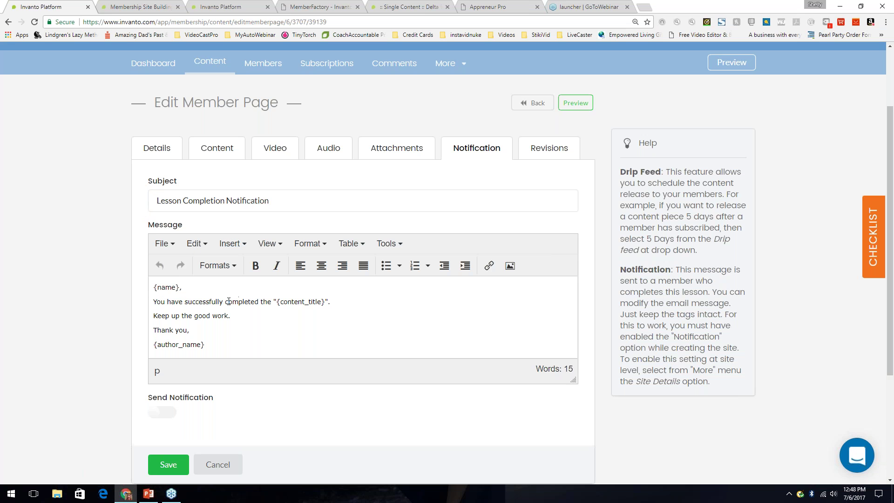
pyautogui.scroll(-1, 250, 314)
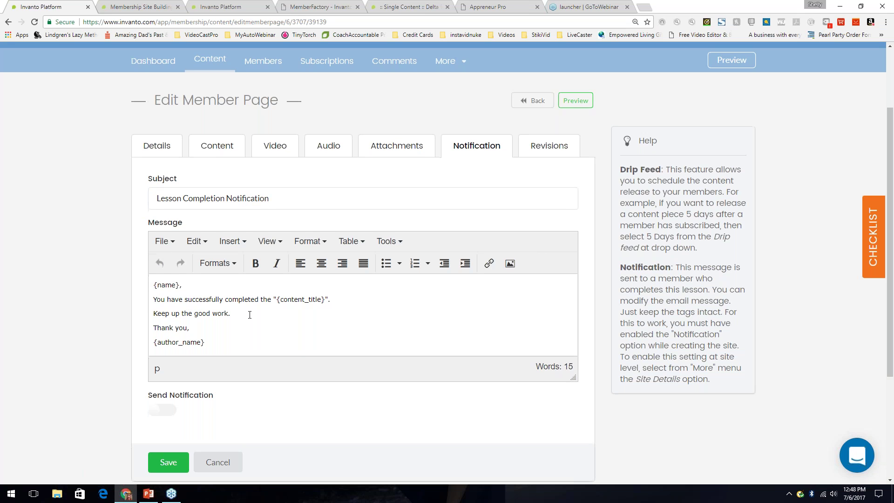
pyautogui.scroll(-2, 250, 314)
pyautogui.scroll(1, 340, 277)
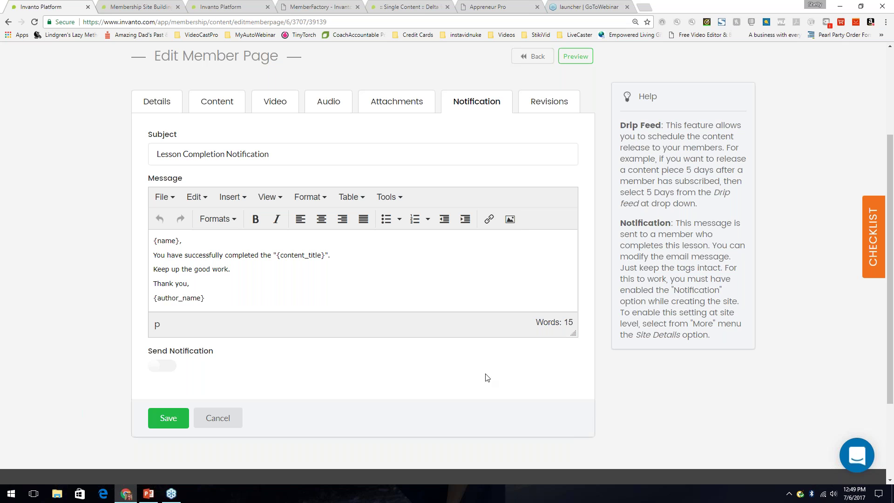
pyautogui.click(562, 99)
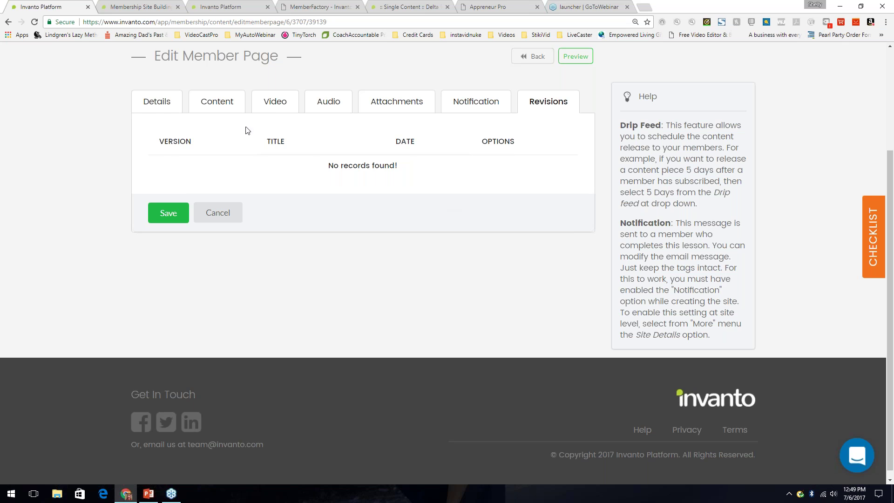
# - Save the Parachutes page from its details settings and go back to the list of member pages
pyautogui.click(168, 110)
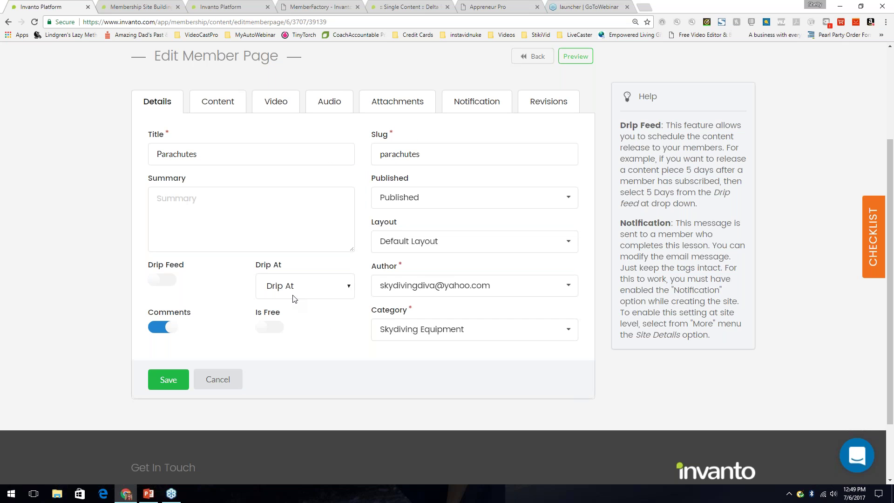
pyautogui.click(168, 379)
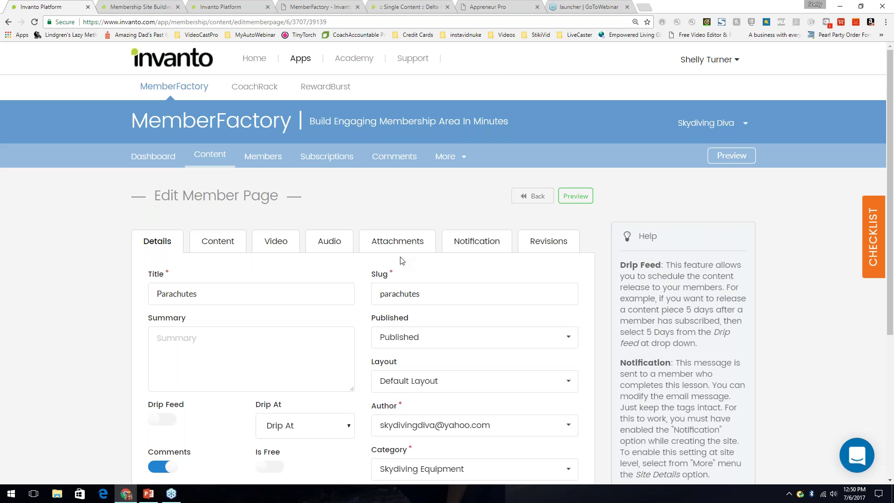
pyautogui.click(214, 157)
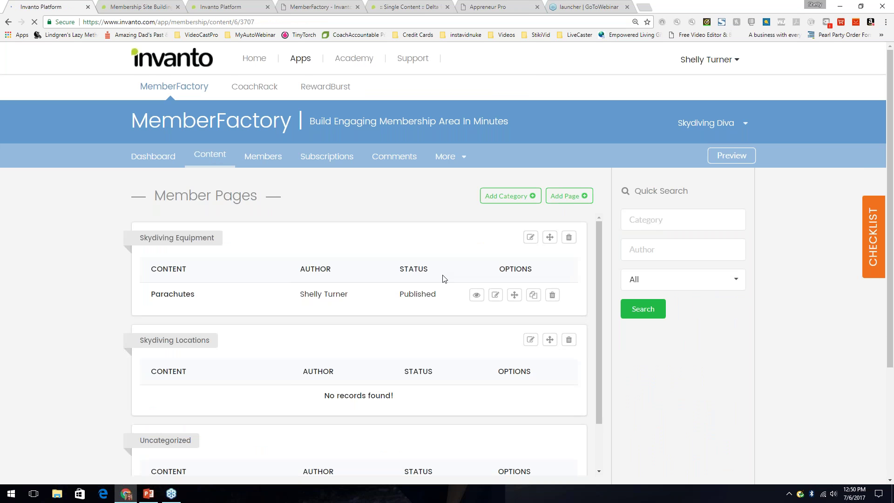
pyautogui.scroll(-1, 228, 277)
pyautogui.scroll(1, 229, 277)
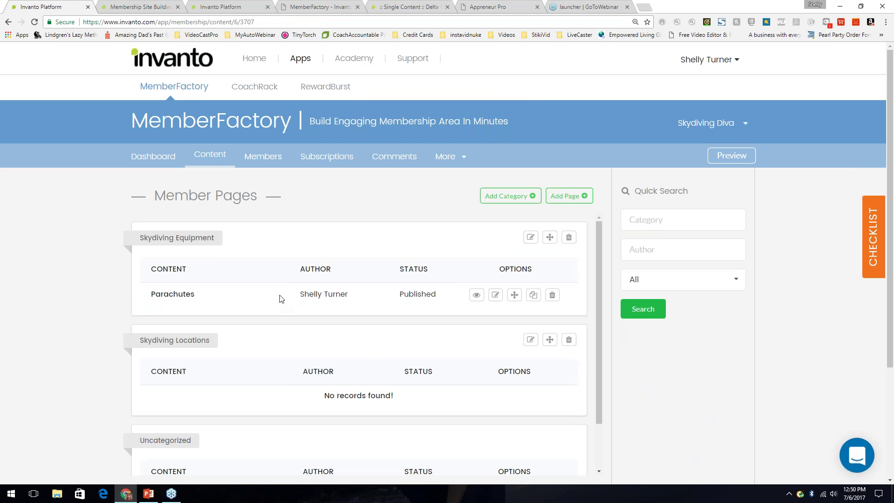
# - Check which membership plans can access the Skydiving Equipment category and close its settings without saving
pyautogui.click(182, 238)
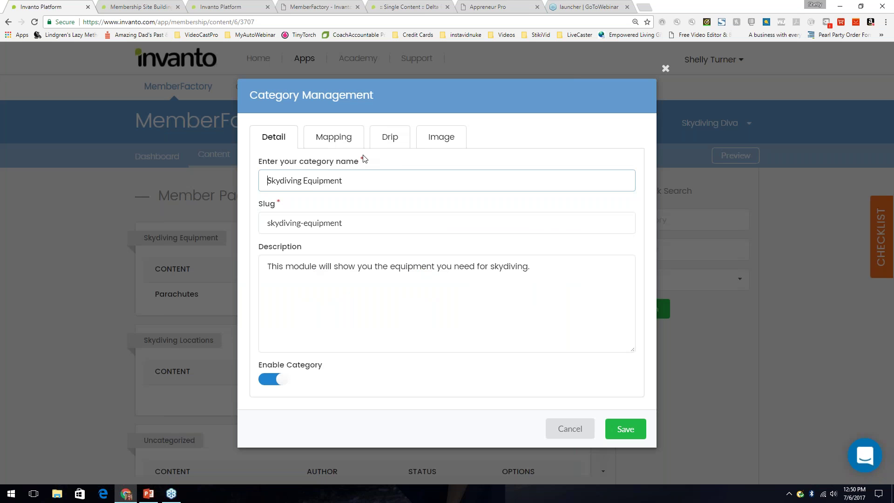
pyautogui.click(361, 146)
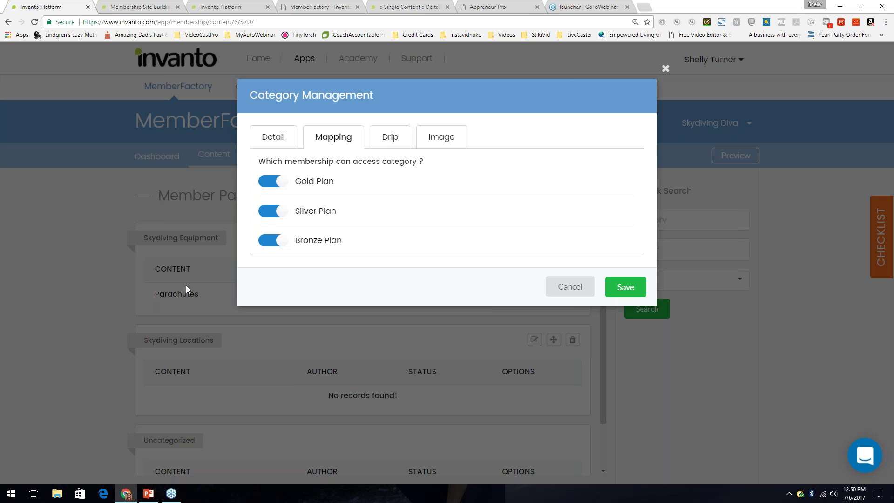
pyautogui.click(578, 287)
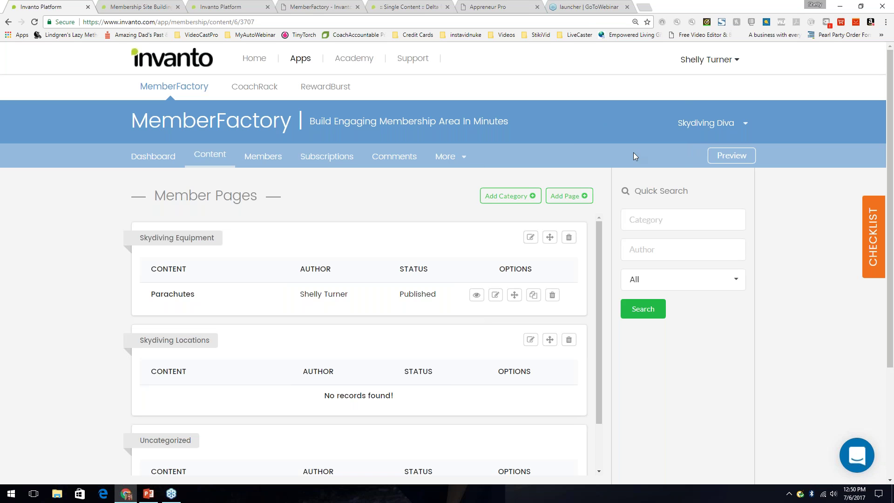
# - Preview the Skydiving Diva membership site and log in with the member's username and account password
pyautogui.click(737, 159)
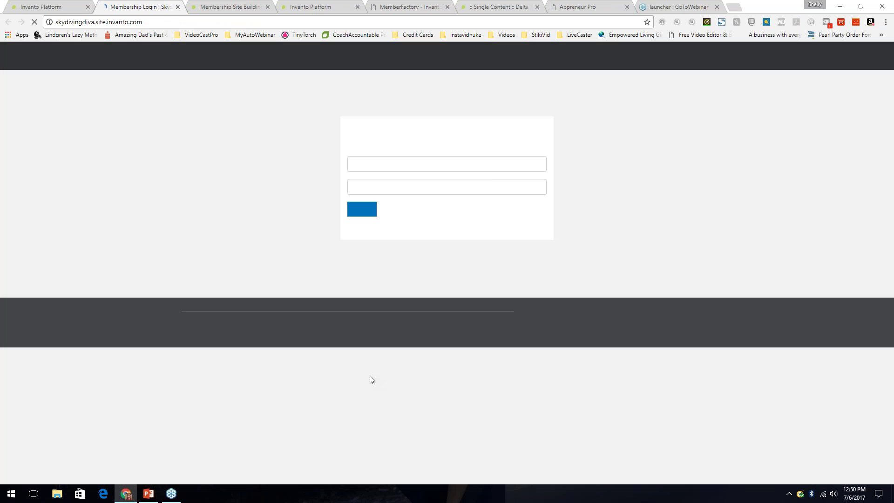
pyautogui.click(382, 163)
pyautogui.click(387, 178)
pyautogui.click(362, 209)
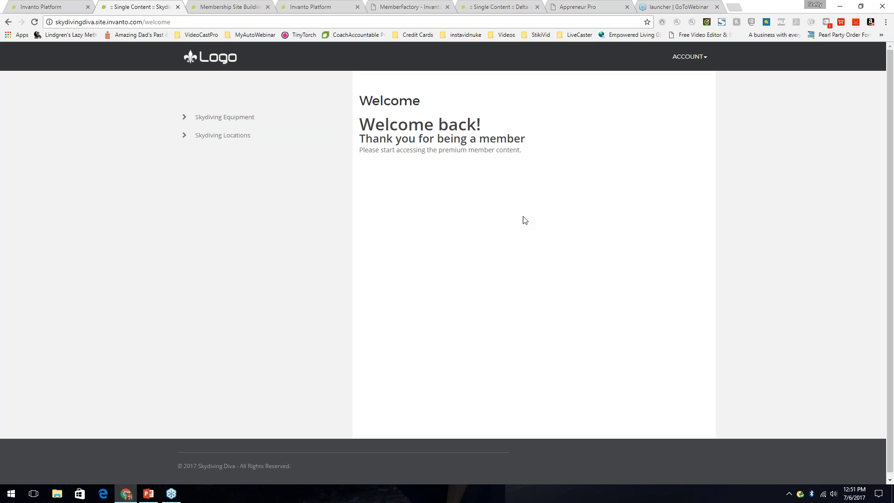
# - Open the Parachutes page under Skydiving Equipment on the member site and post a short test comment naming its author
pyautogui.click(245, 120)
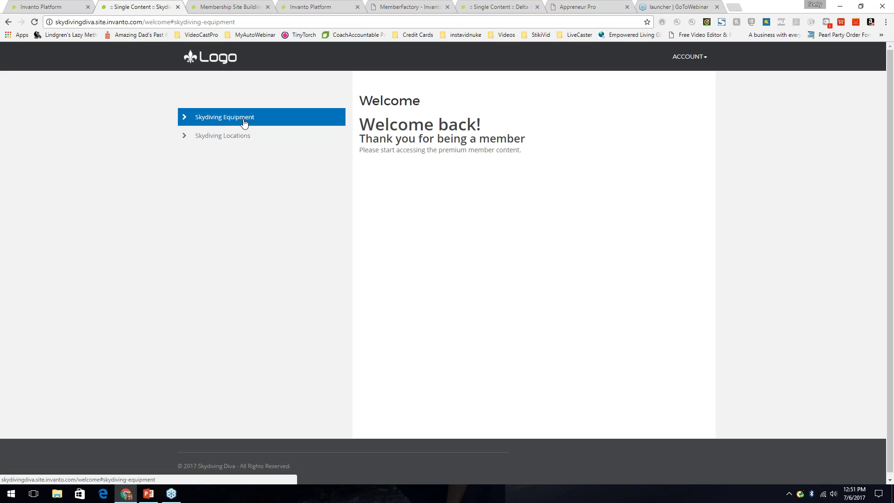
pyautogui.click(225, 138)
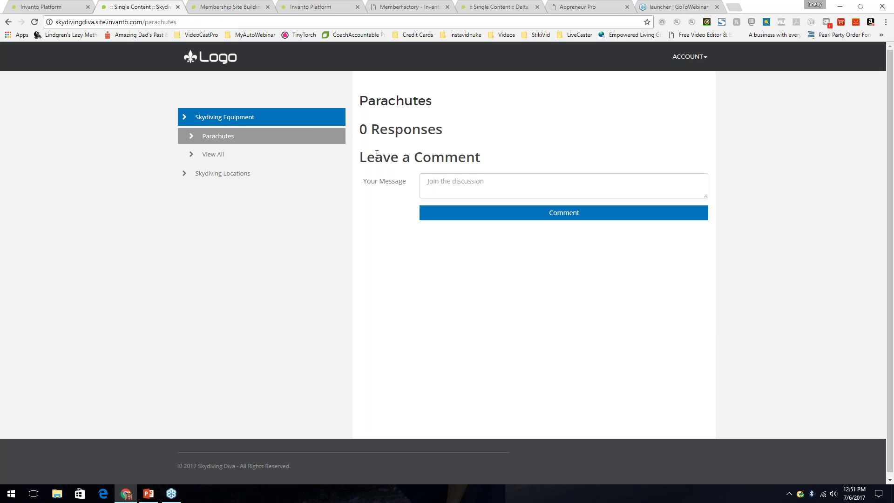
pyautogui.click(483, 185)
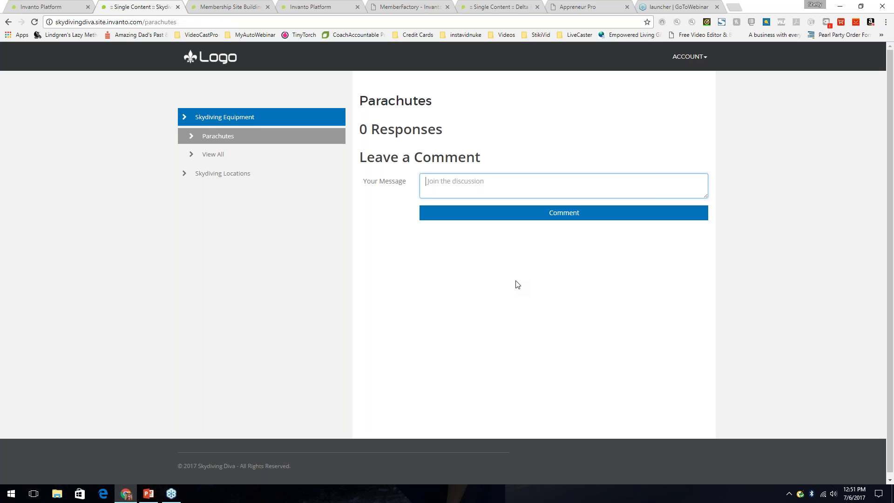
pyautogui.write('this is a comment from Shelly')
pyautogui.click(524, 214)
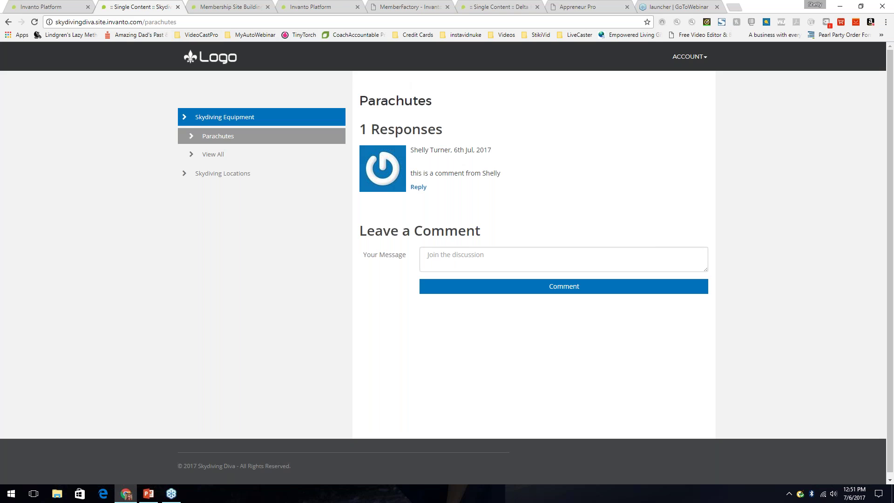
# - Switch back to MemberFactory, open the site's comments and select the test comment on the Parachutes page
pyautogui.click(52, 6)
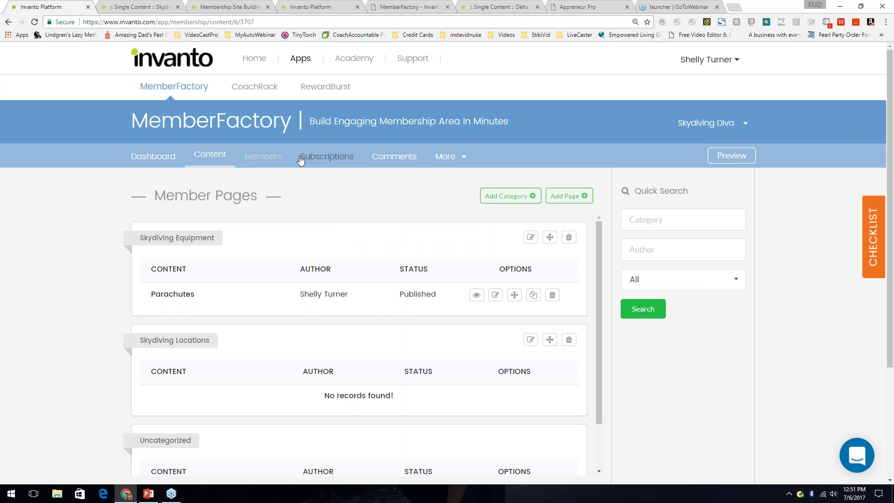
pyautogui.click(395, 160)
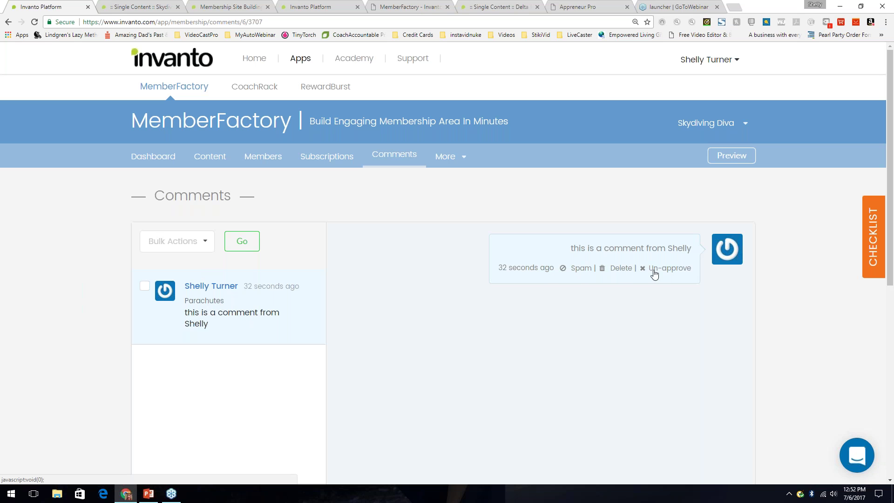
pyautogui.click(223, 300)
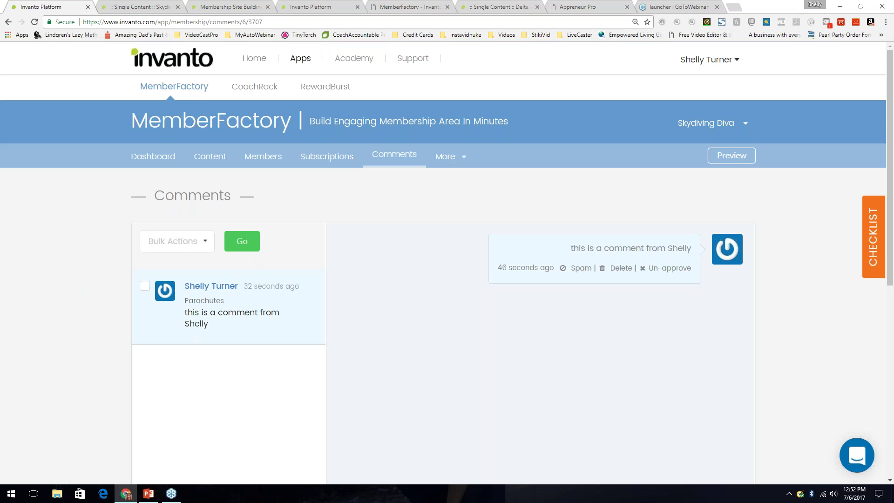
pyautogui.click(145, 286)
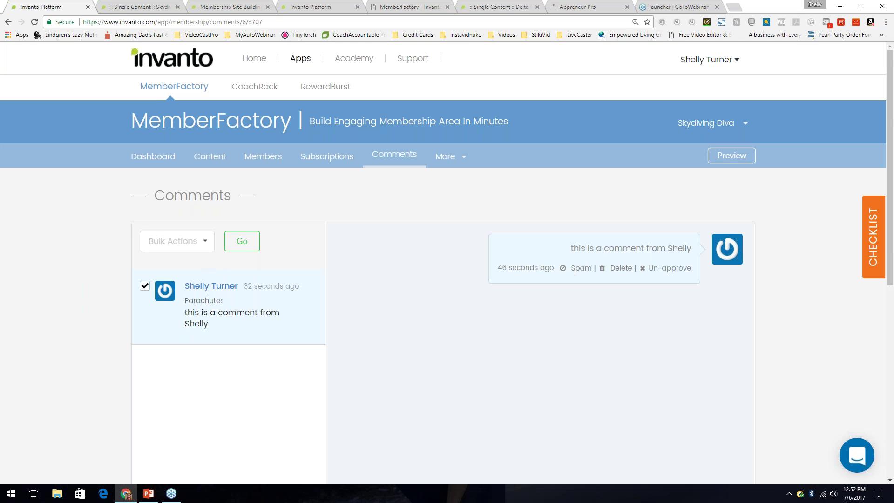
# - Reply "thank you for commenting" to the selected Parachutes comment
pyautogui.scroll(-1, 430, 318)
pyautogui.scroll(-2, 430, 318)
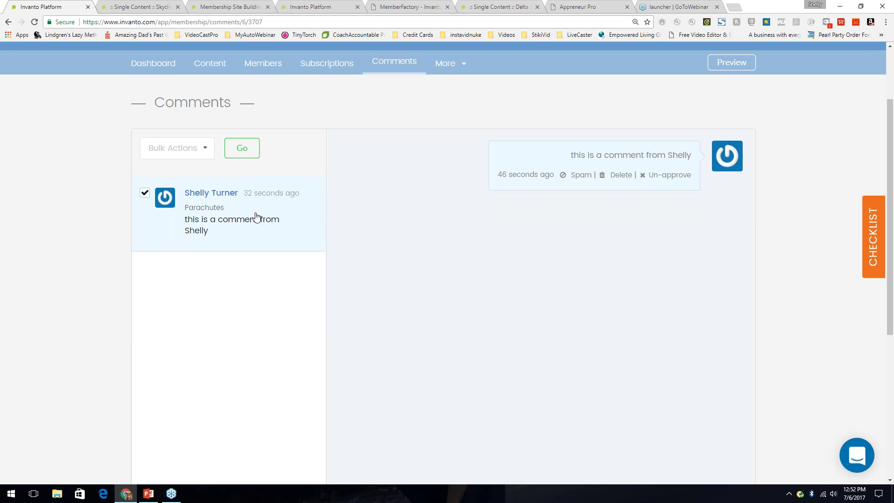
pyautogui.scroll(-1, 635, 293)
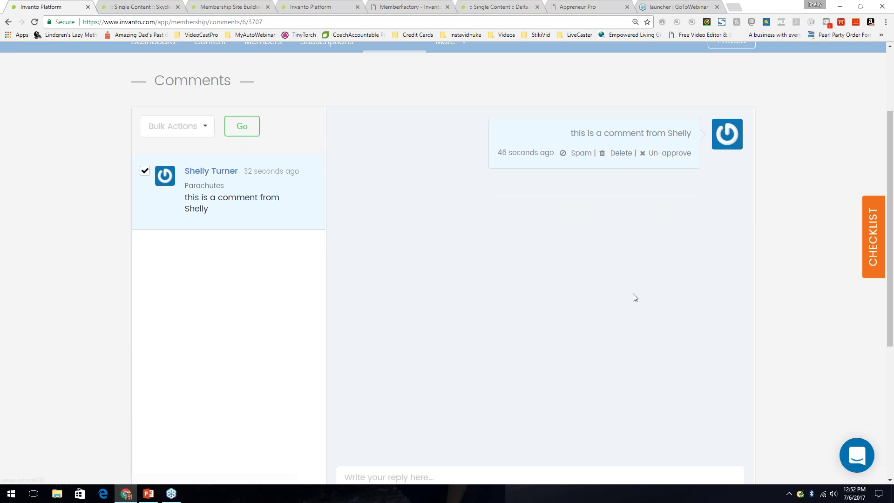
pyautogui.scroll(-3, 635, 297)
pyautogui.scroll(3, 561, 186)
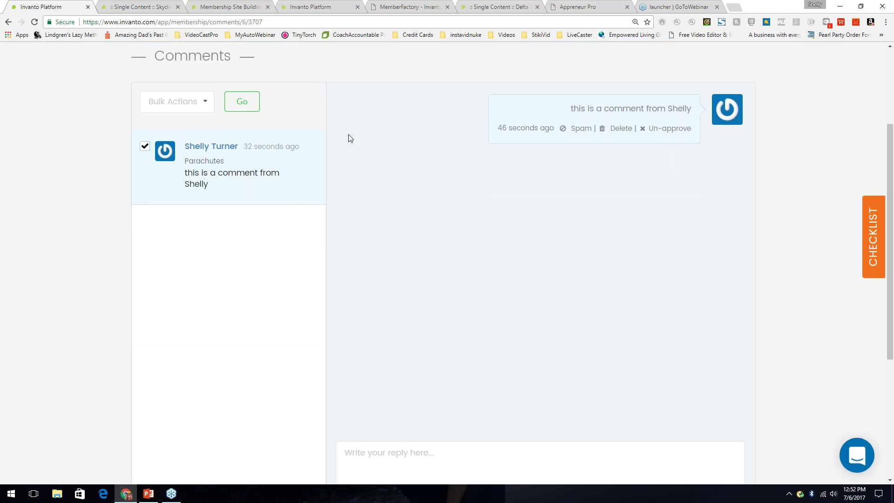
pyautogui.scroll(-1, 418, 226)
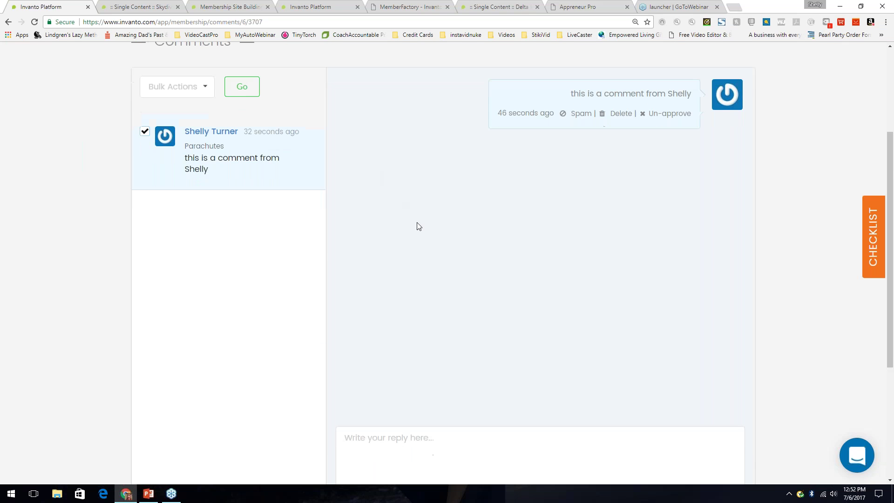
pyautogui.scroll(-2, 419, 227)
pyautogui.click(557, 359)
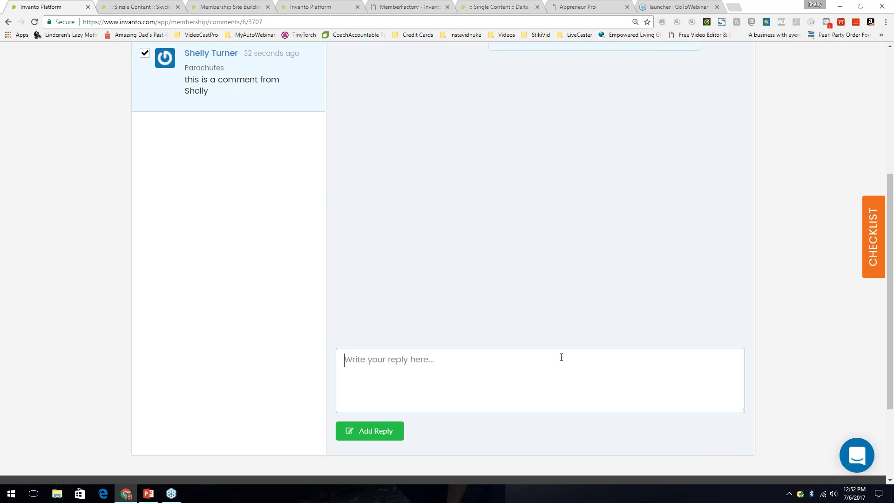
pyautogui.write('thank yo')
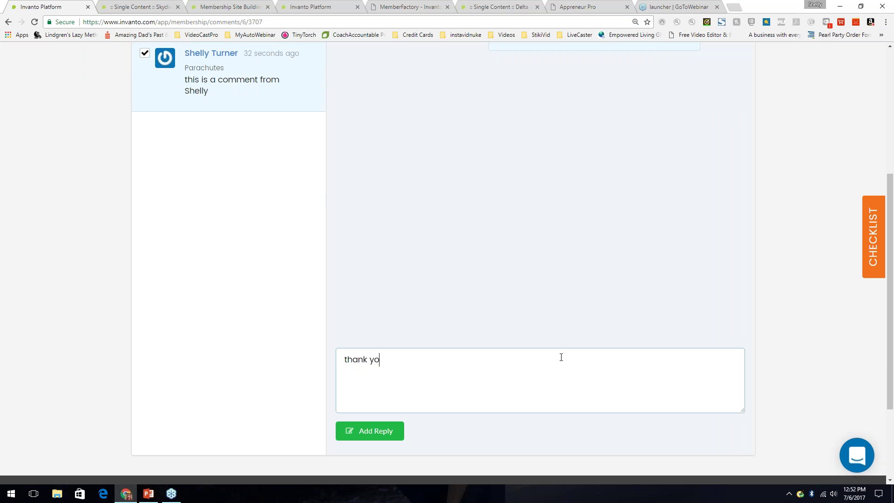
pyautogui.write('u for commenting')
pyautogui.click(373, 431)
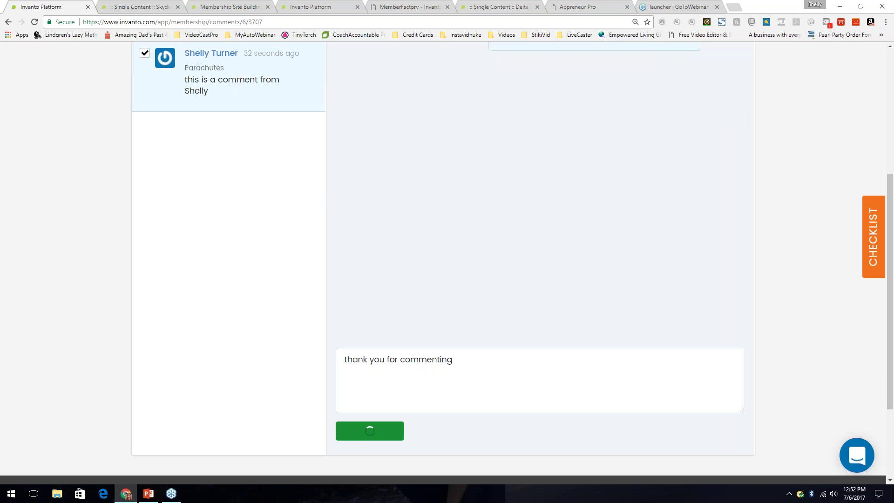
# - Return to the previewed member site and reload the Parachutes page to check its comment thread
pyautogui.scroll(1, 577, 217)
pyautogui.scroll(2, 581, 206)
pyautogui.click(139, 6)
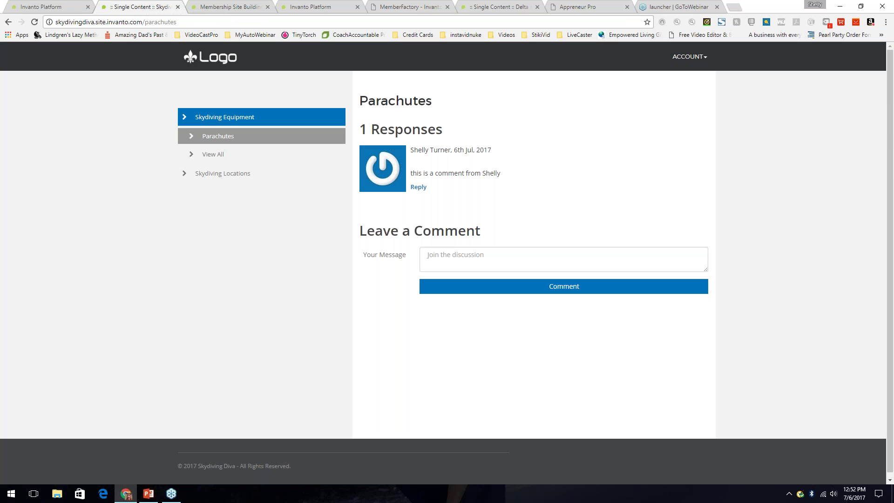
pyautogui.click(211, 137)
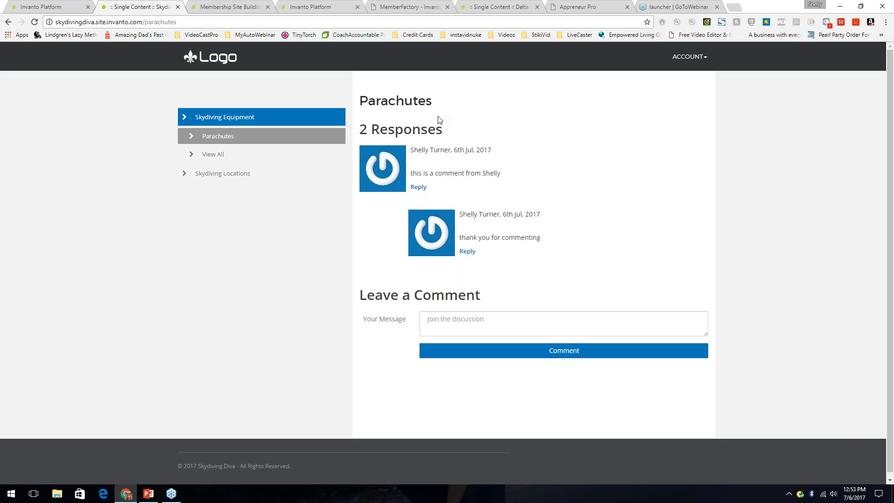
# - Switch back to MemberFactory, look through the additional site management options and open the Skydiving Diva subscription list
pyautogui.click(49, 7)
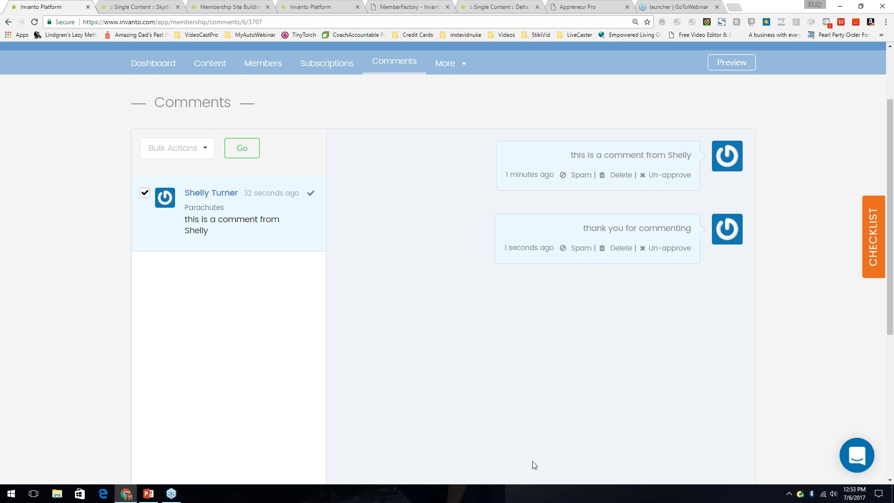
pyautogui.scroll(1, 465, 186)
pyautogui.scroll(2, 360, 208)
pyautogui.click(144, 157)
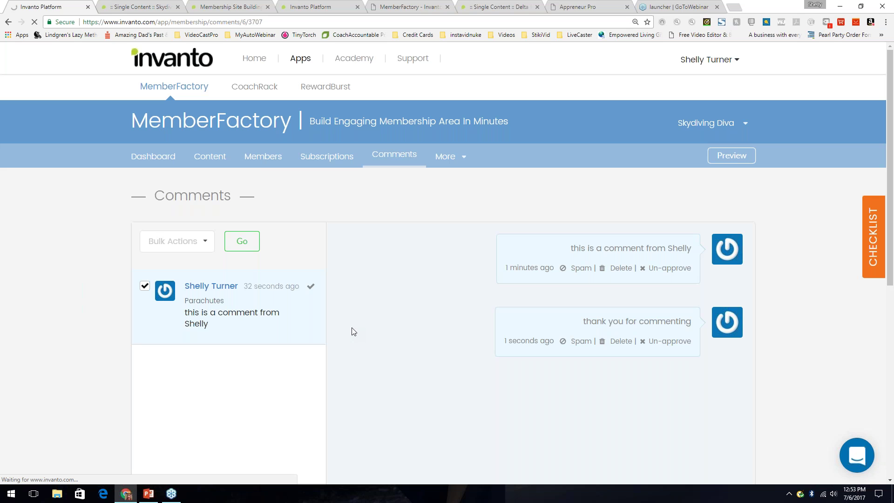
pyautogui.click(263, 158)
pyautogui.click(455, 157)
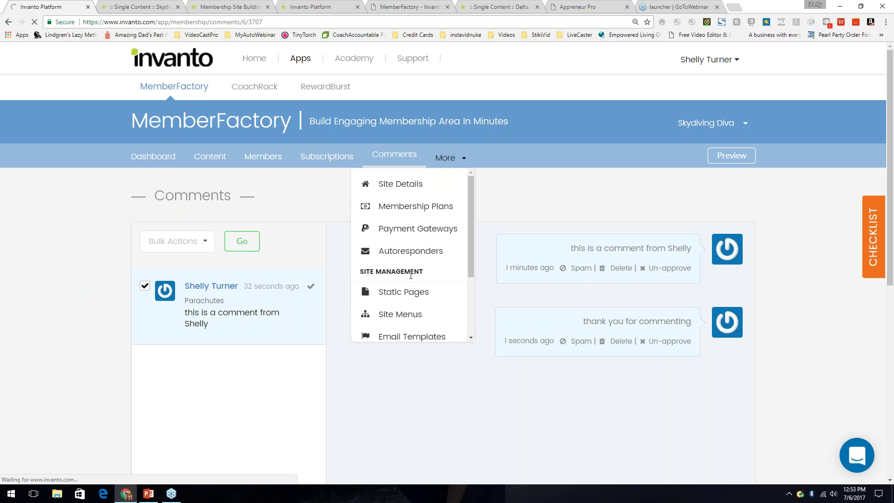
pyautogui.scroll(-3, 409, 316)
pyautogui.scroll(3, 410, 332)
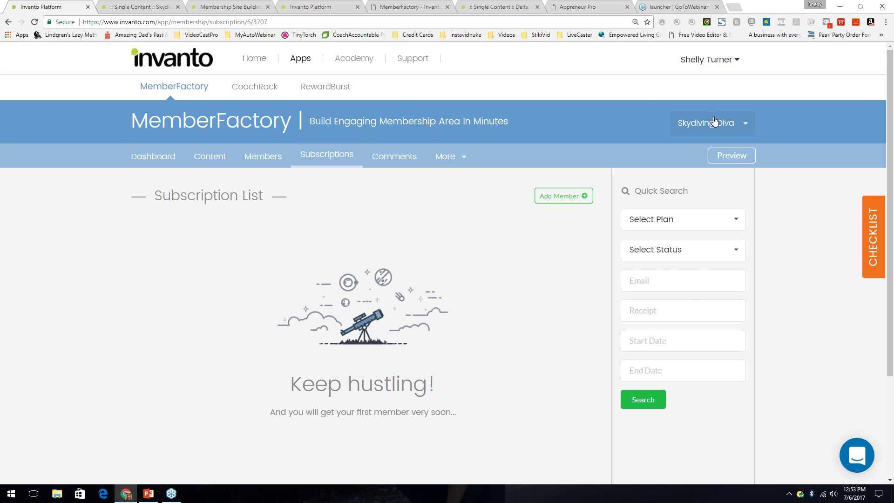
# - Look through the list of membership sites, switch to I Love Yorkies and view its sales dashboard
pyautogui.click(745, 126)
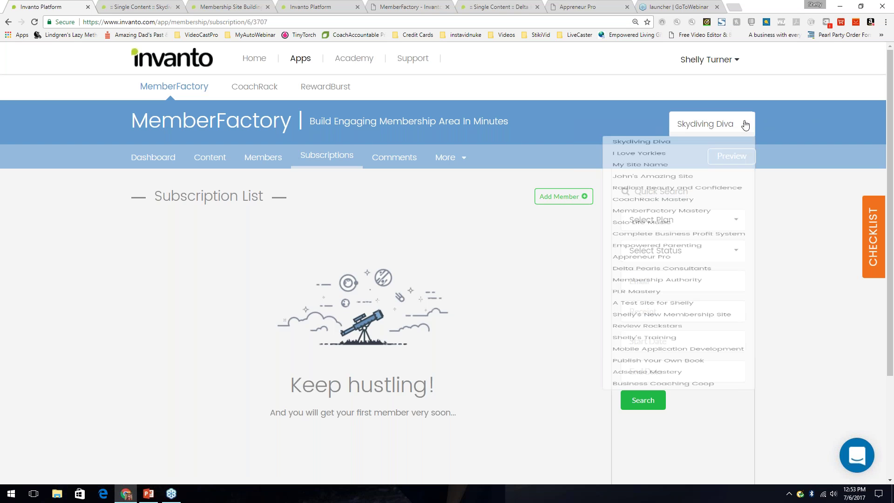
pyautogui.scroll(-1, 670, 399)
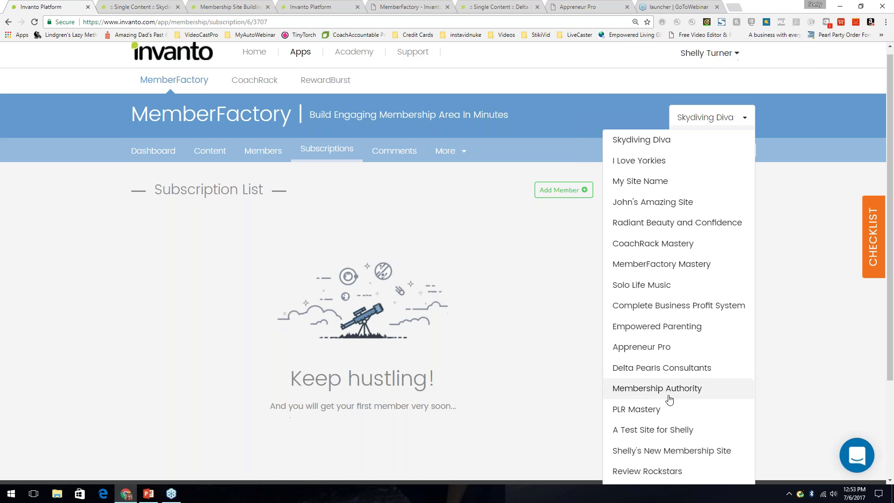
pyautogui.scroll(-3, 669, 400)
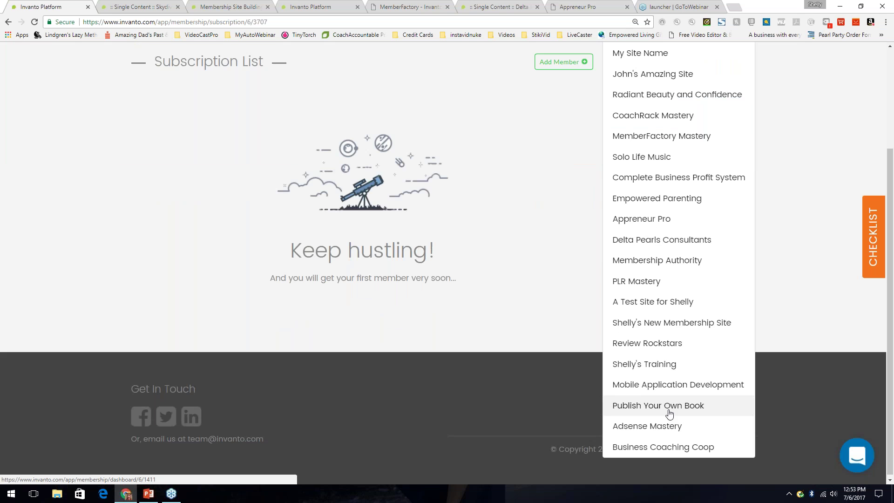
pyautogui.scroll(3, 669, 414)
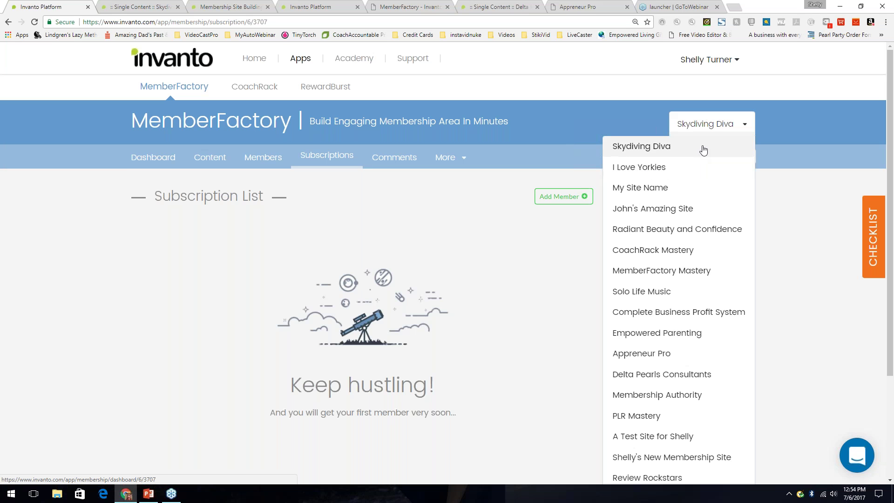
pyautogui.click(659, 167)
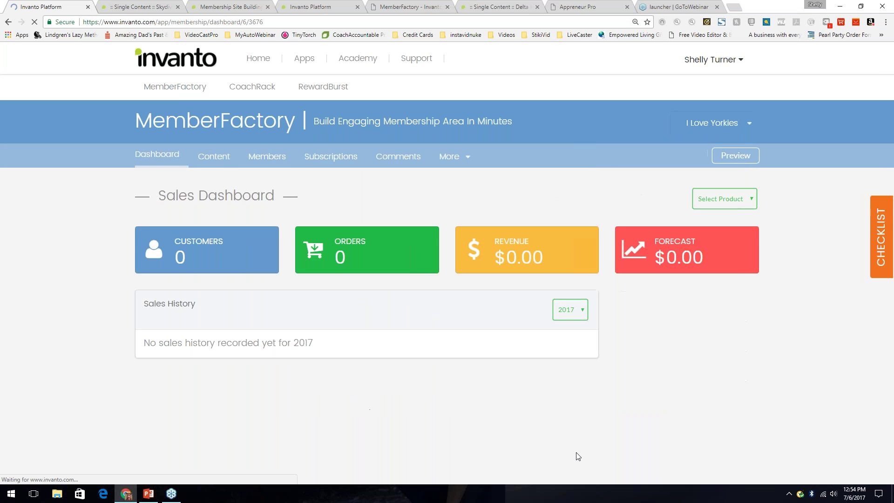
pyautogui.scroll(-2, 577, 245)
pyautogui.scroll(2, 571, 334)
# - Switch to the Appreneur Pro site and review its sales dashboard with the sales history and recent activity
pyautogui.click(741, 122)
pyautogui.click(652, 353)
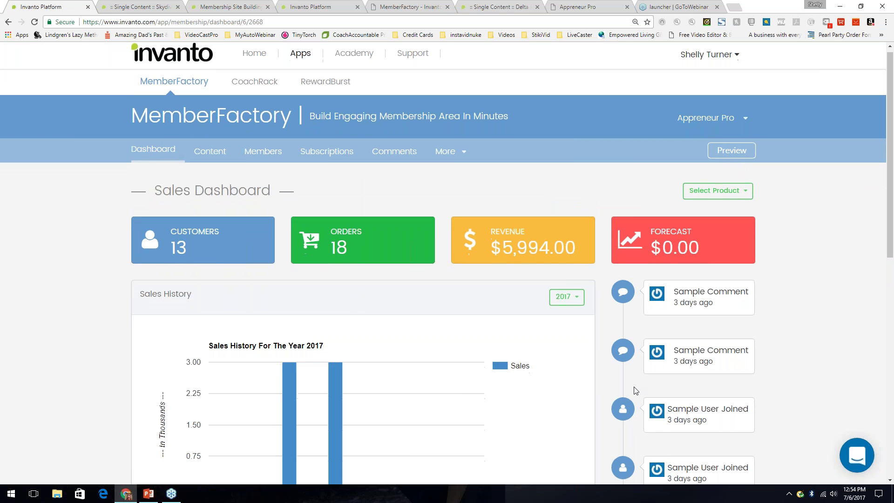
pyautogui.scroll(-1, 636, 390)
pyautogui.scroll(-1, 604, 402)
pyautogui.scroll(2, 600, 403)
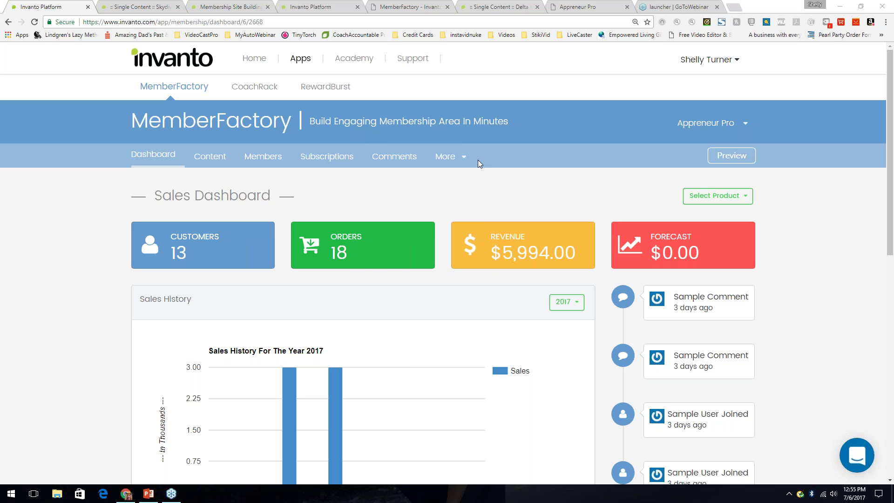
# - Open the Site Designer for the Appreneur Pro site
pyautogui.click(459, 159)
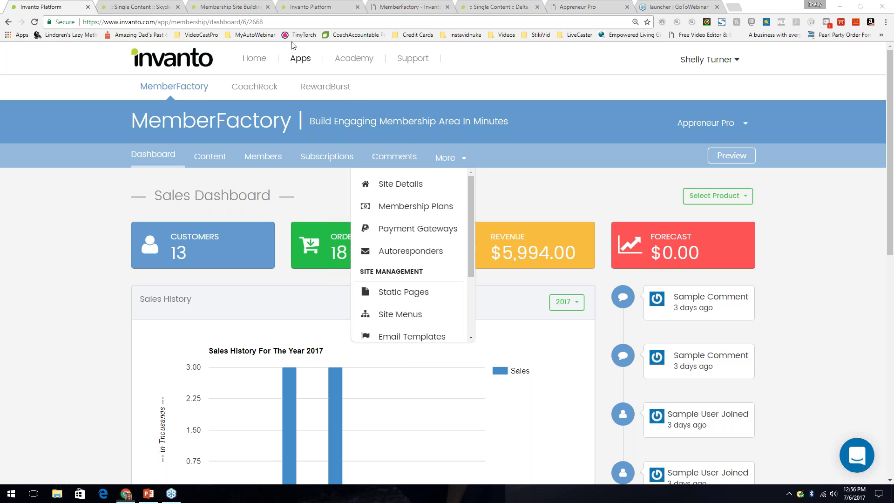
pyautogui.click(461, 160)
pyautogui.click(448, 161)
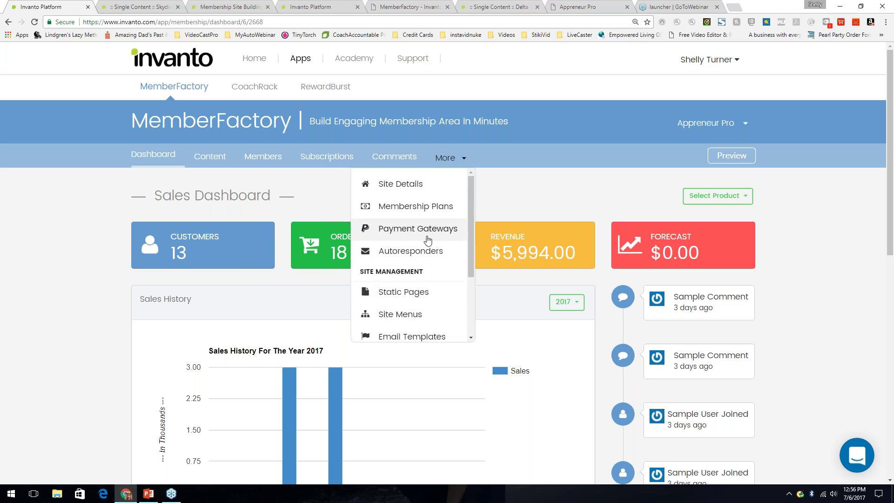
pyautogui.scroll(-2, 424, 298)
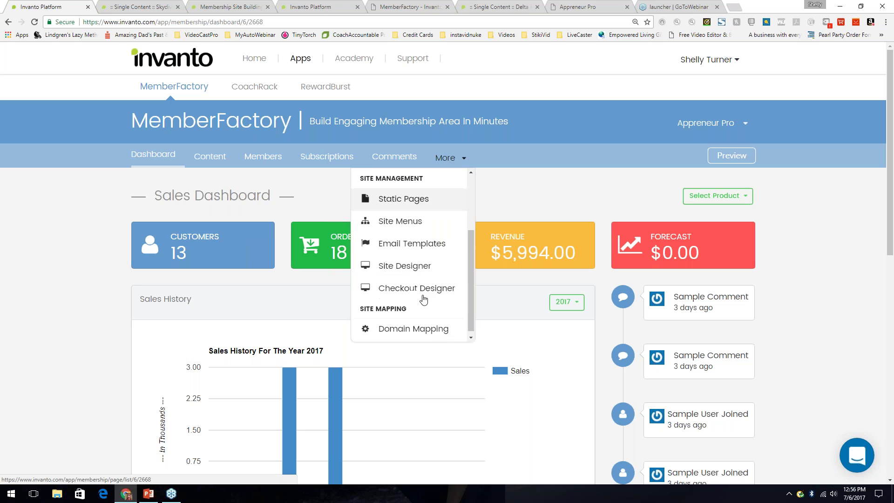
pyautogui.click(420, 266)
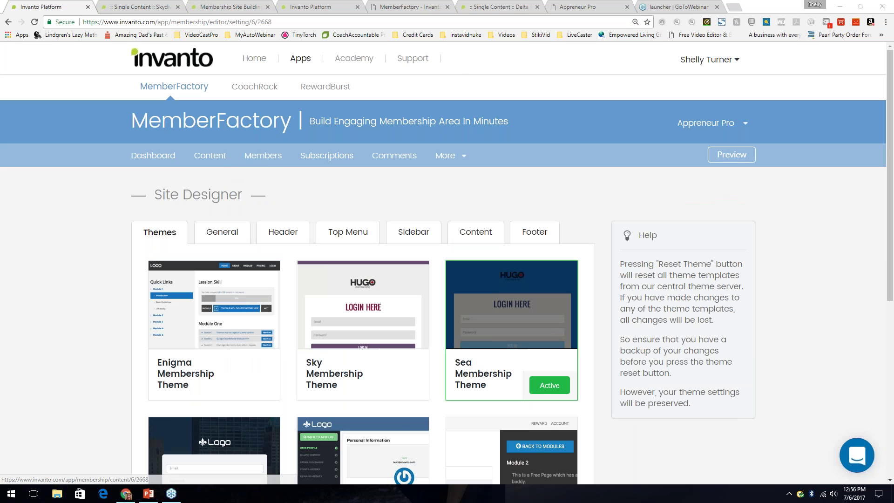
# - Review the general theme settings of the Appreneur Pro site, from the logo and images to background colors and layout
pyautogui.click(233, 237)
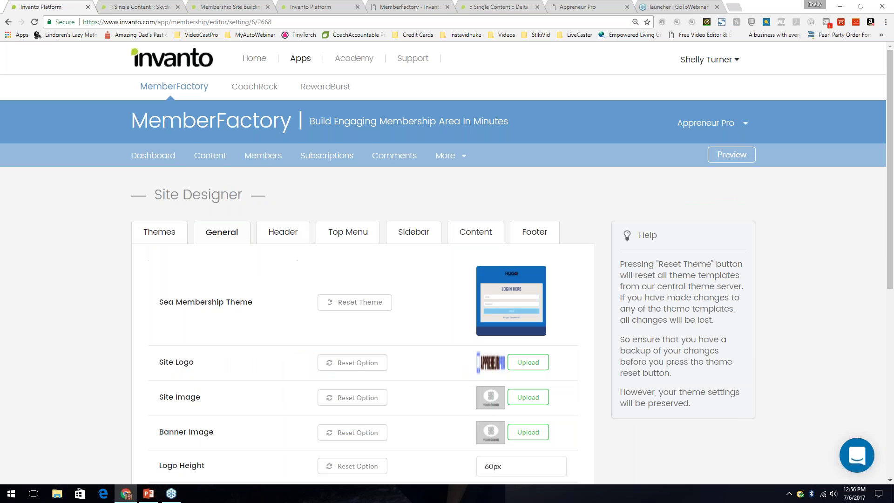
pyautogui.scroll(-1, 232, 325)
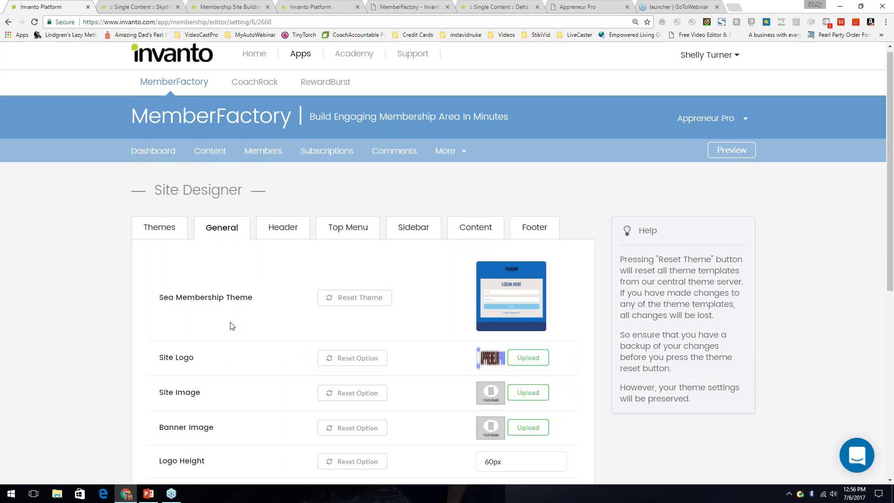
pyautogui.scroll(-2, 231, 325)
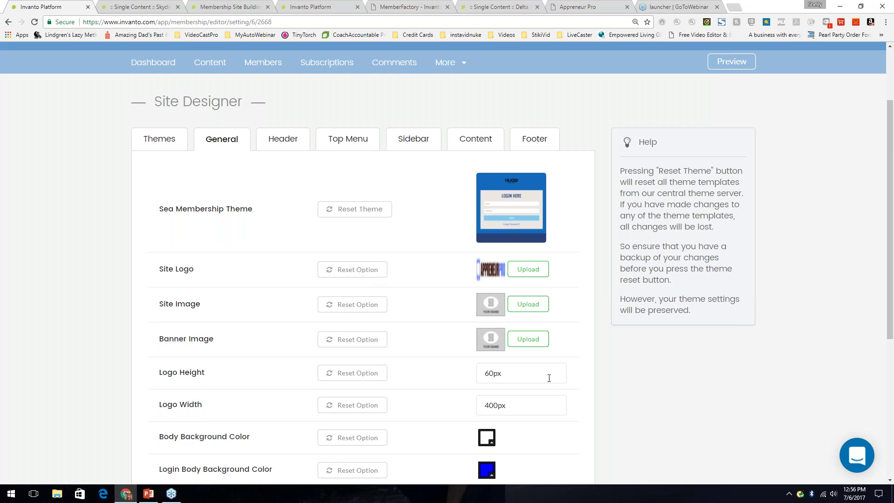
pyautogui.scroll(-2, 549, 378)
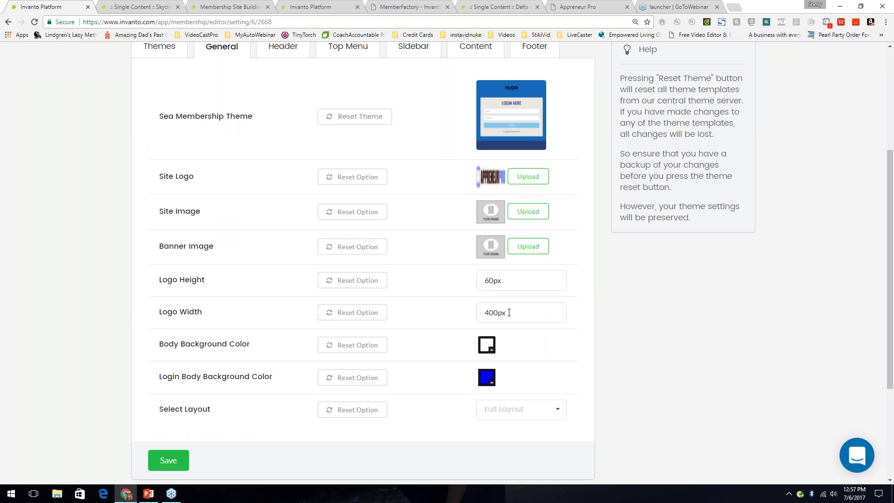
pyautogui.scroll(1, 509, 313)
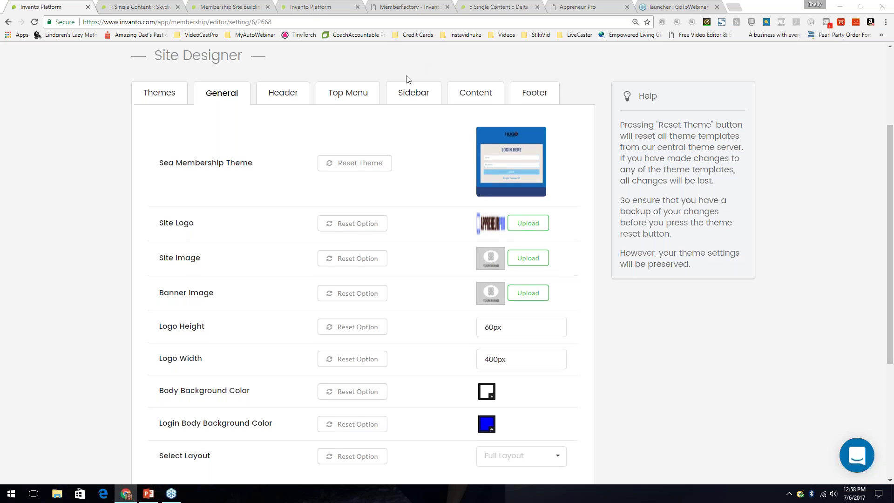
pyautogui.scroll(3, 406, 79)
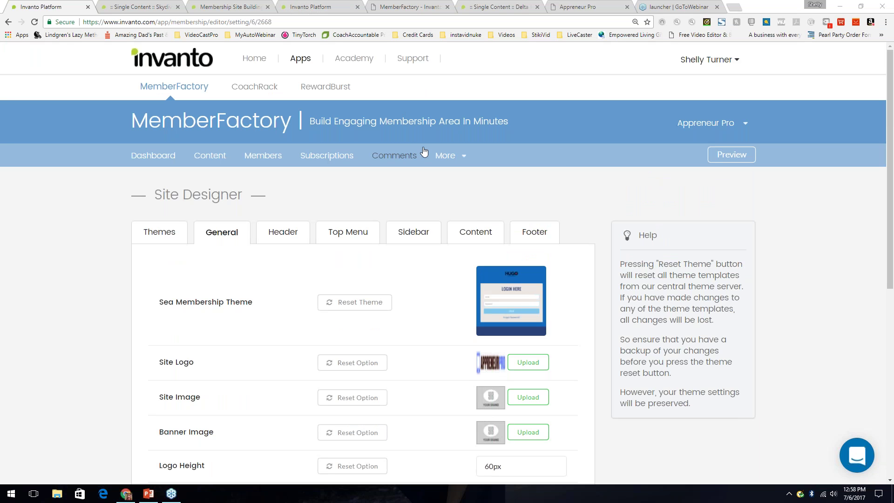
# - Open Appreneur Pro's membership plans and copy the order link address of the first plan listed
pyautogui.click(458, 160)
pyautogui.click(405, 314)
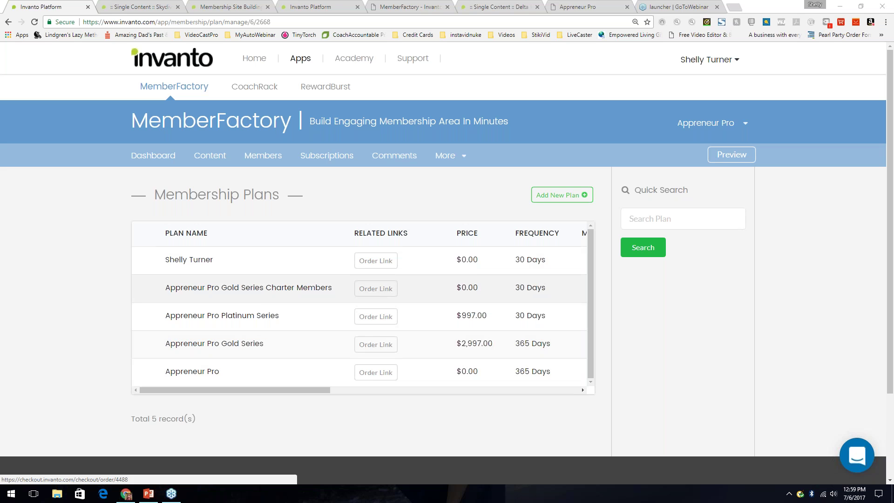
pyautogui.rightClick(376, 263)
pyautogui.click(401, 312)
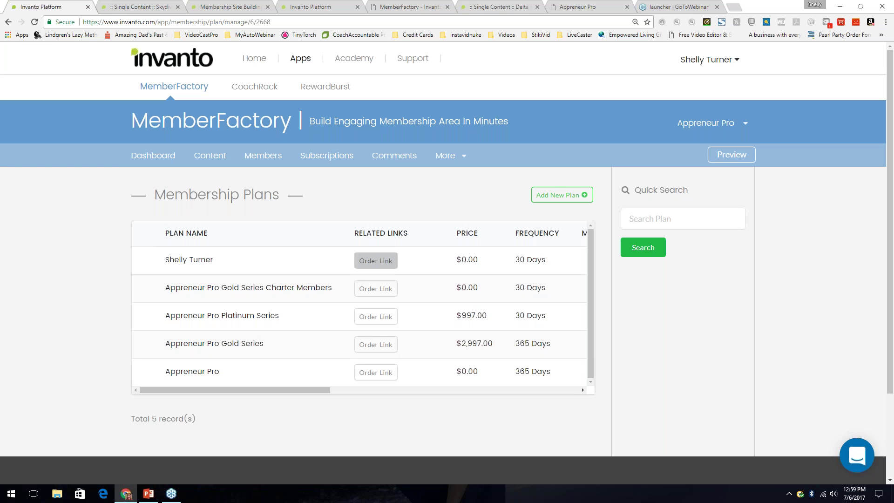
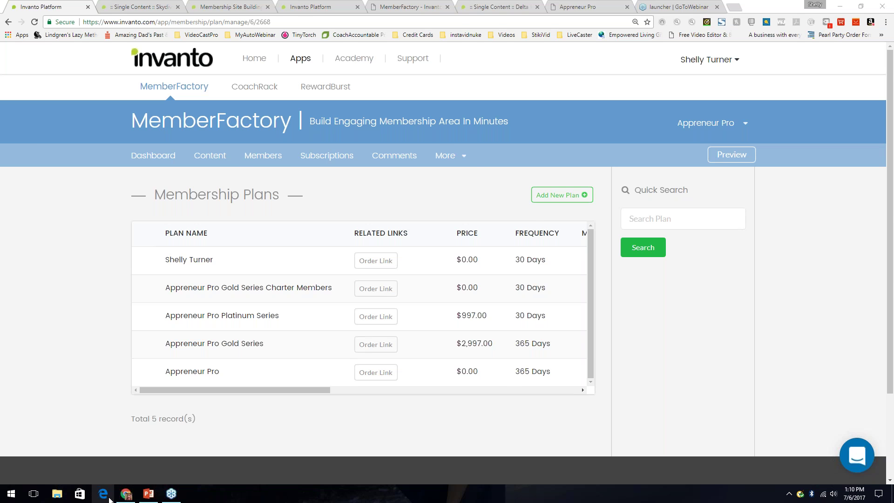
# - Switch to the mf-overview presentation in PowerPoint and start the slide show from slide 9 with the free 45-day account offer
pyautogui.click(148, 494)
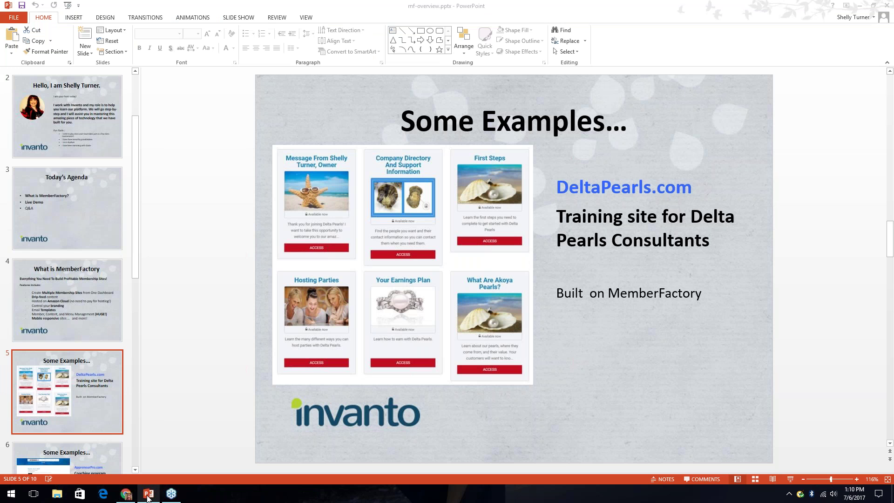
pyautogui.click(67, 316)
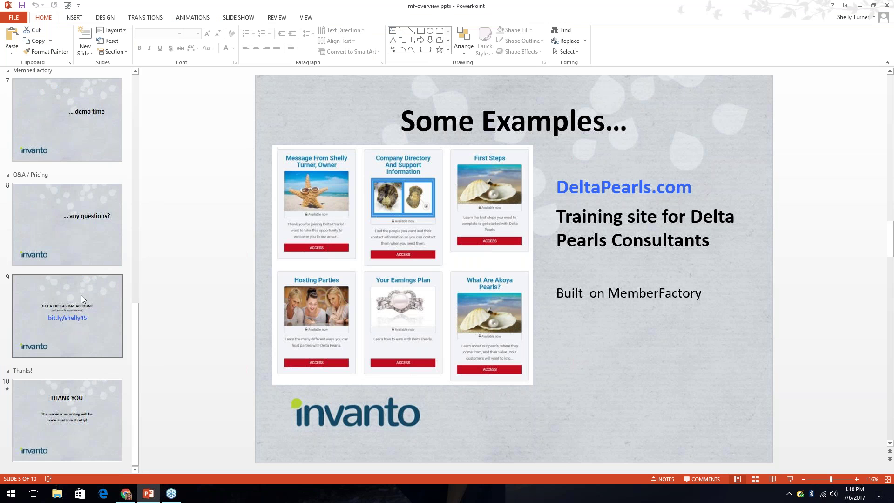
pyautogui.click(790, 480)
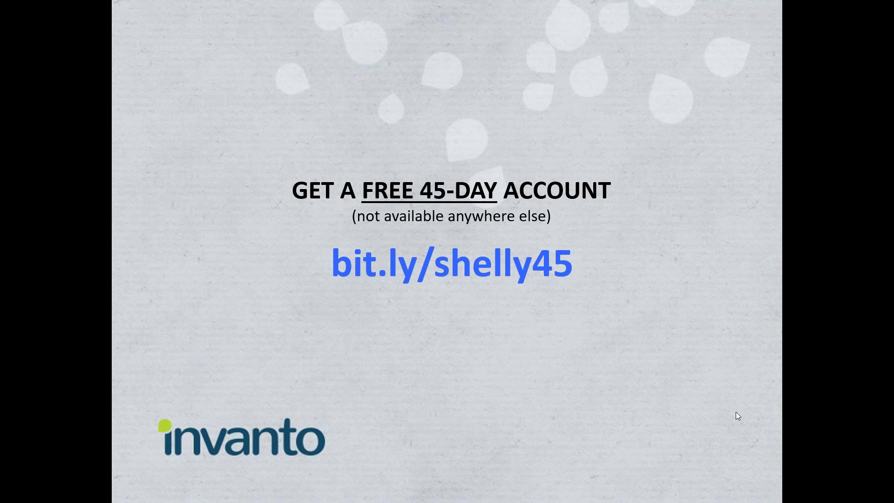